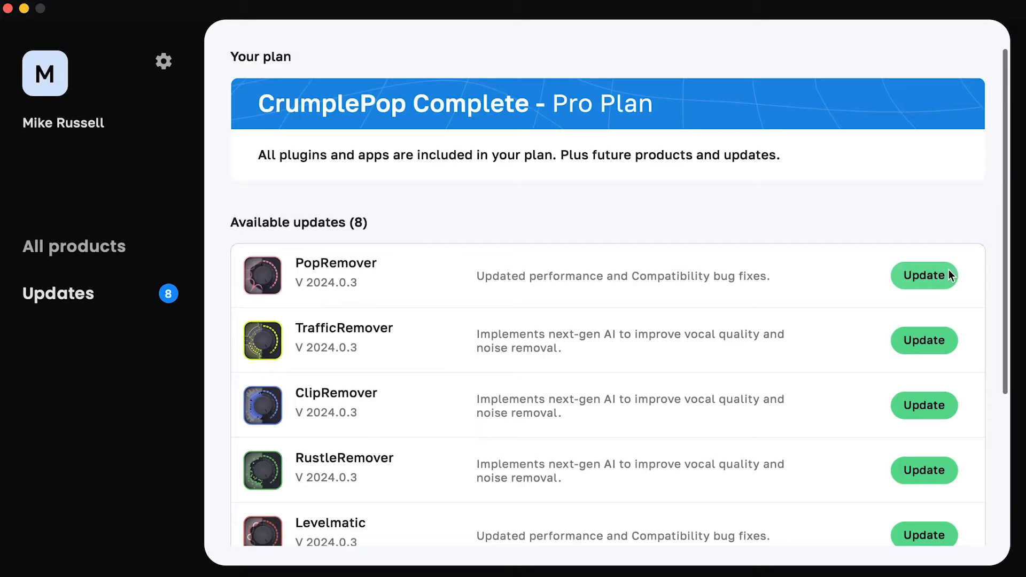
Install the updates for PopRemover, TrafficRemover, ClipRemover, RustleRemover, Levelmatic, AudioDenoise and EchoRemover
left_click(948, 274)
left_click(933, 332)
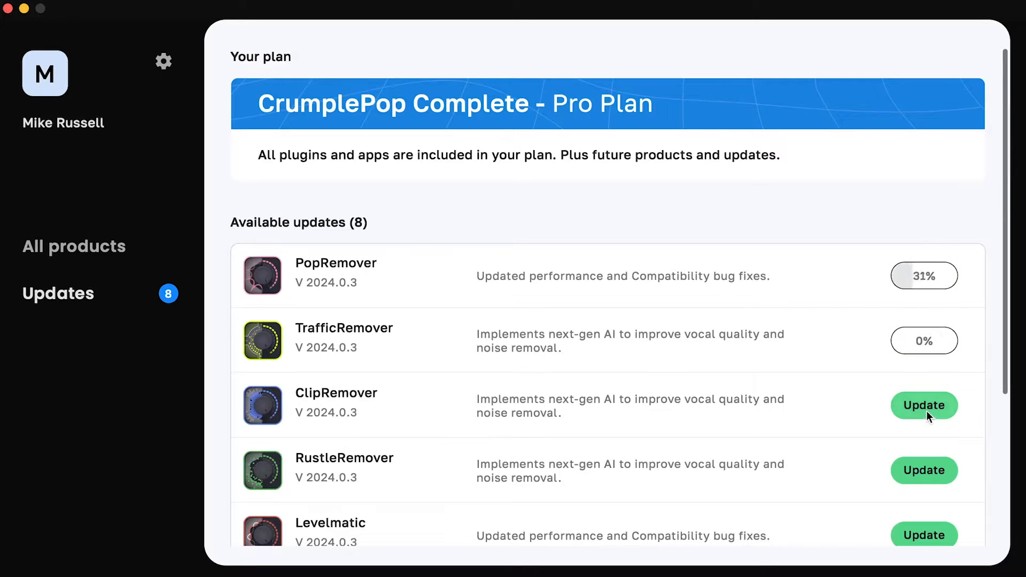
left_click(927, 411)
left_click(920, 477)
scroll(919, 478, "down", 3)
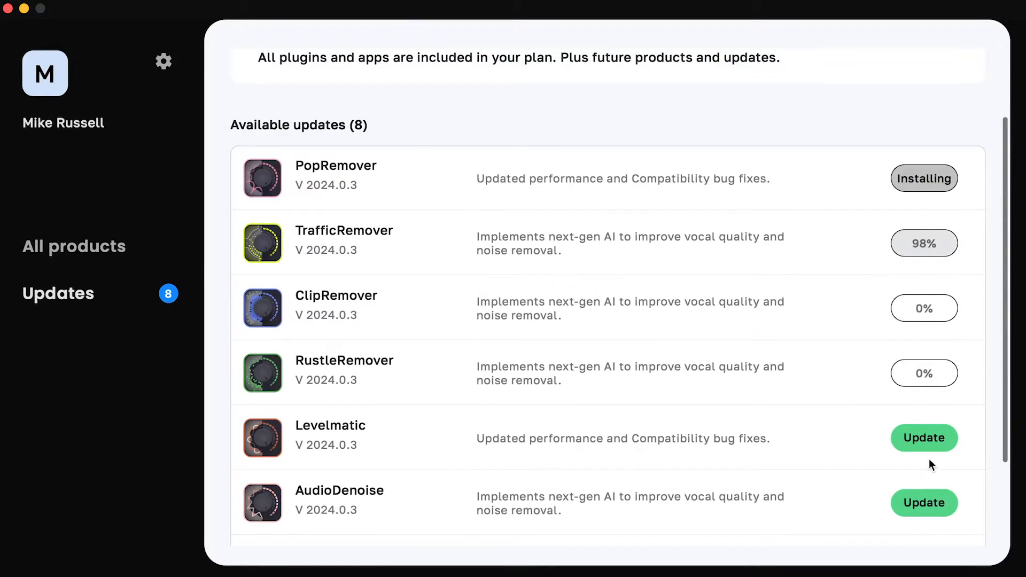
left_click(930, 432)
left_click(923, 511)
scroll(923, 512, "down", 4)
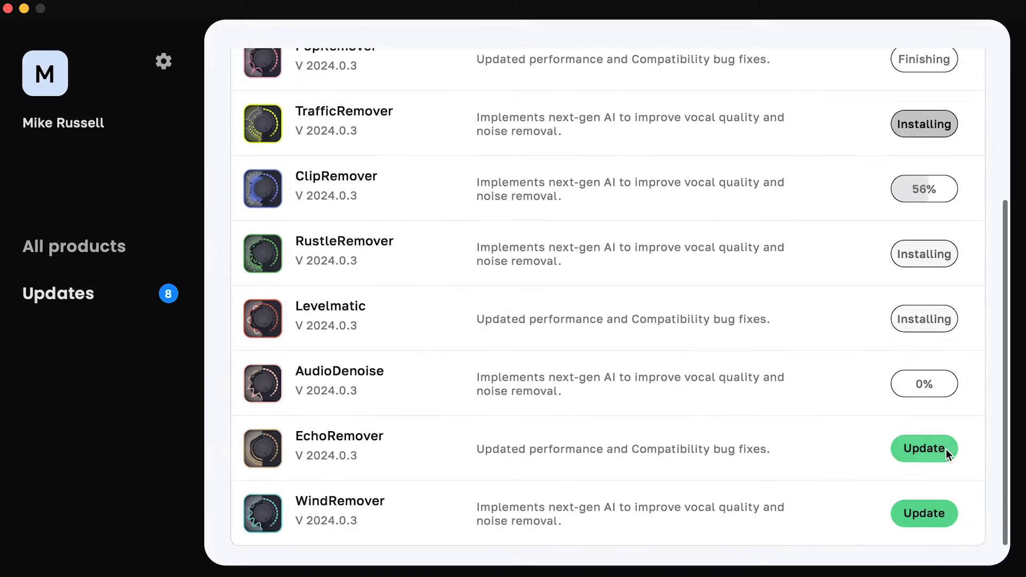
left_click(946, 449)
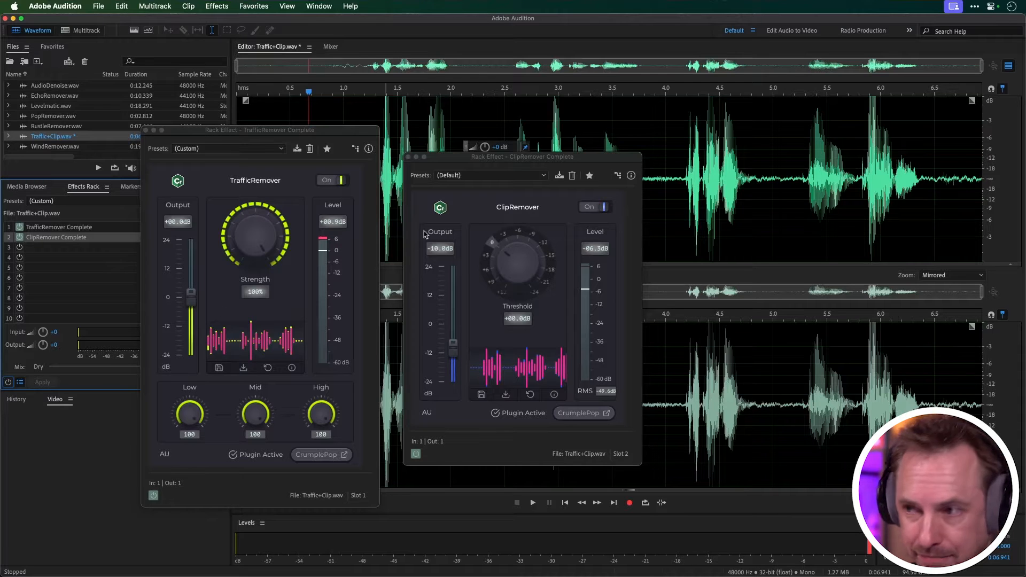
Hide the Preview Editor and move the TrafficRemover and ClipRemover windows apart to uncover the middle of the waveform
left_click(1010, 66)
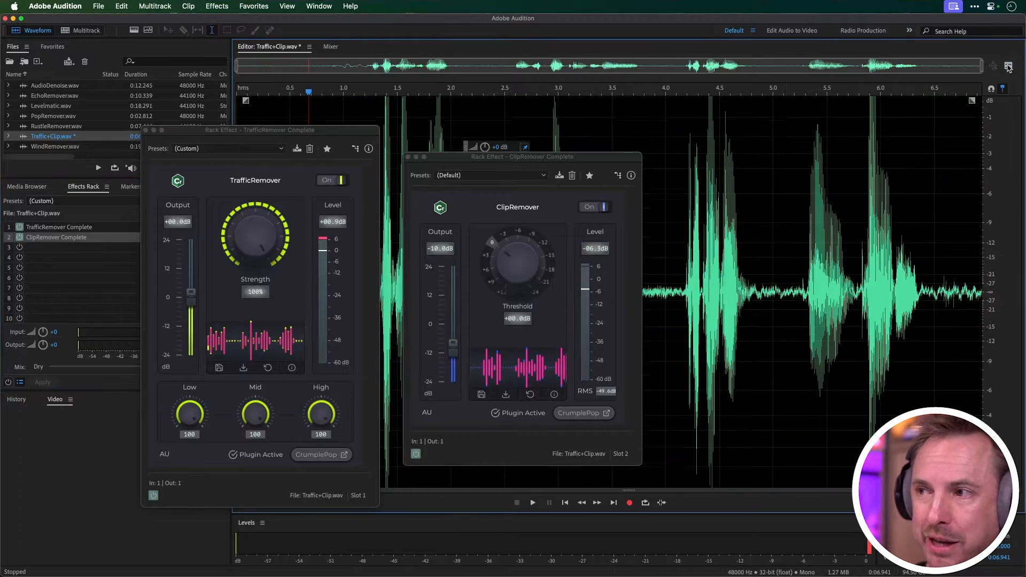
left_click_drag(516, 163, 872, 173)
left_click_drag(341, 132, 226, 132)
Select the gaps between the spoken phrases and play the background noise from about 2.0 to 2.5 seconds
left_click_drag(322, 309, 271, 309)
left_click_drag(474, 303, 520, 302)
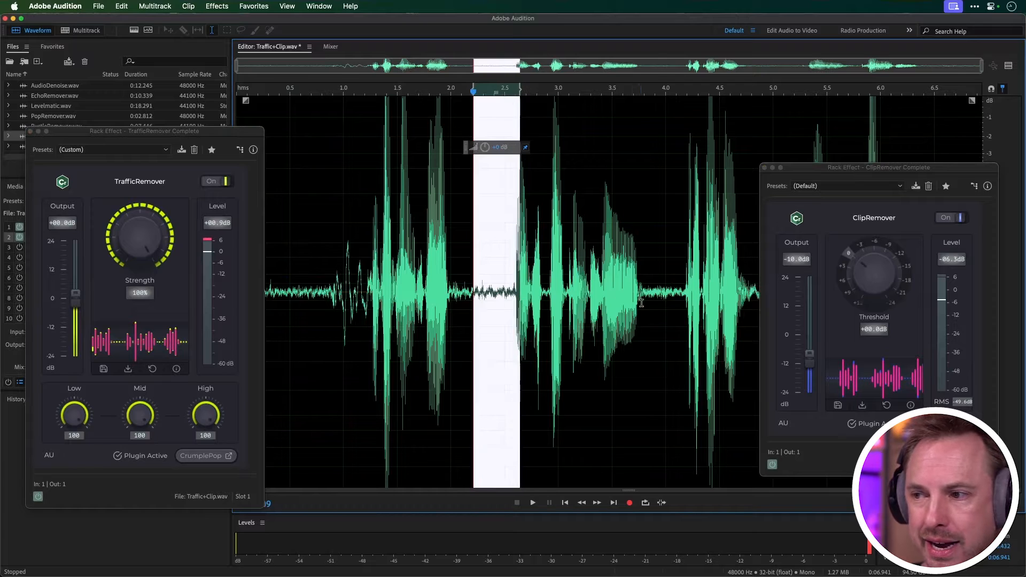
left_click_drag(641, 303, 666, 303)
left_click_drag(454, 309, 499, 309)
key("space")
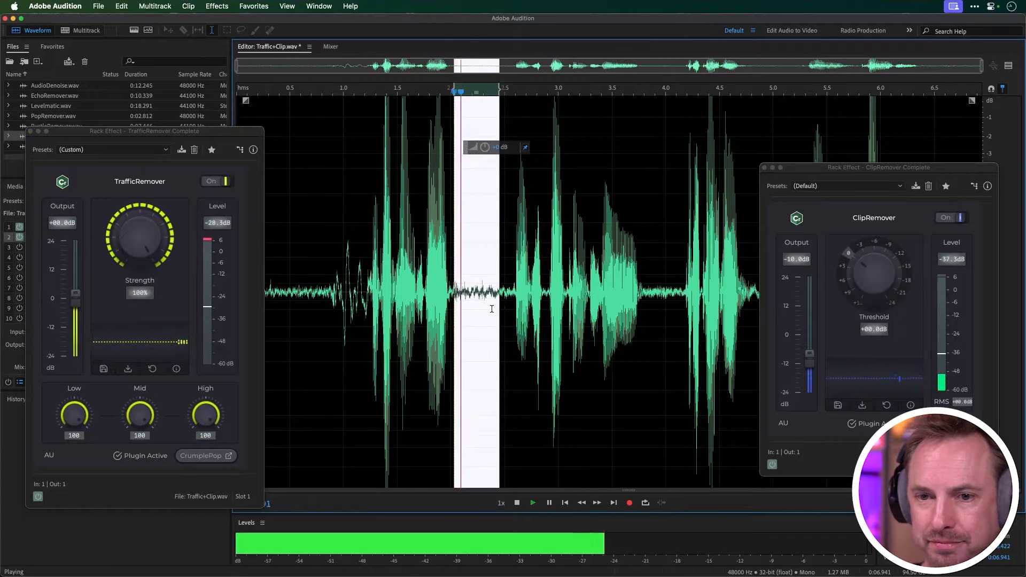
key("space")
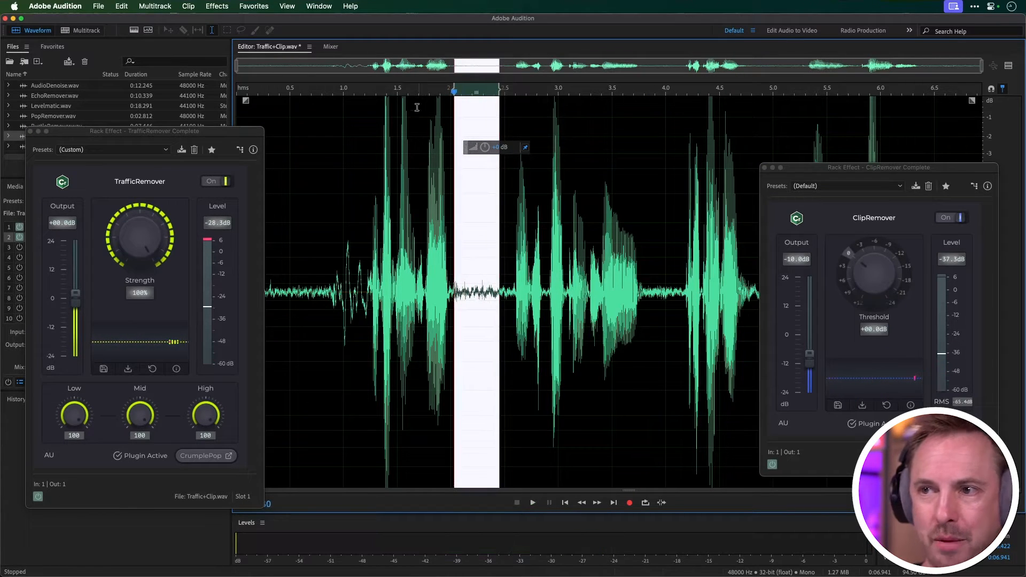
Inspect the clipped peaks along the waveform and play the unprocessed speech from about 1.3 seconds
left_click(402, 103)
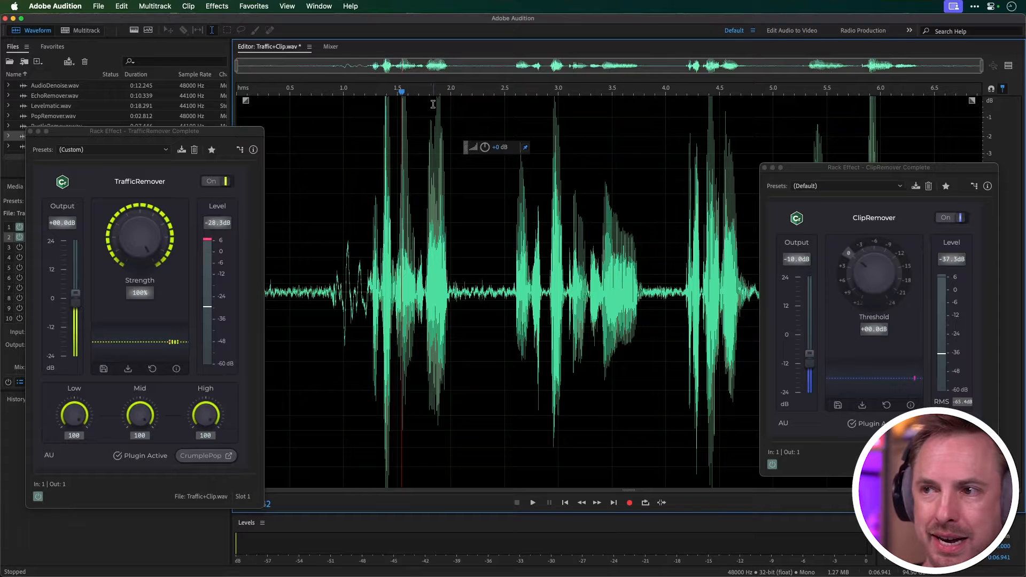
left_click(438, 105)
left_click(555, 110)
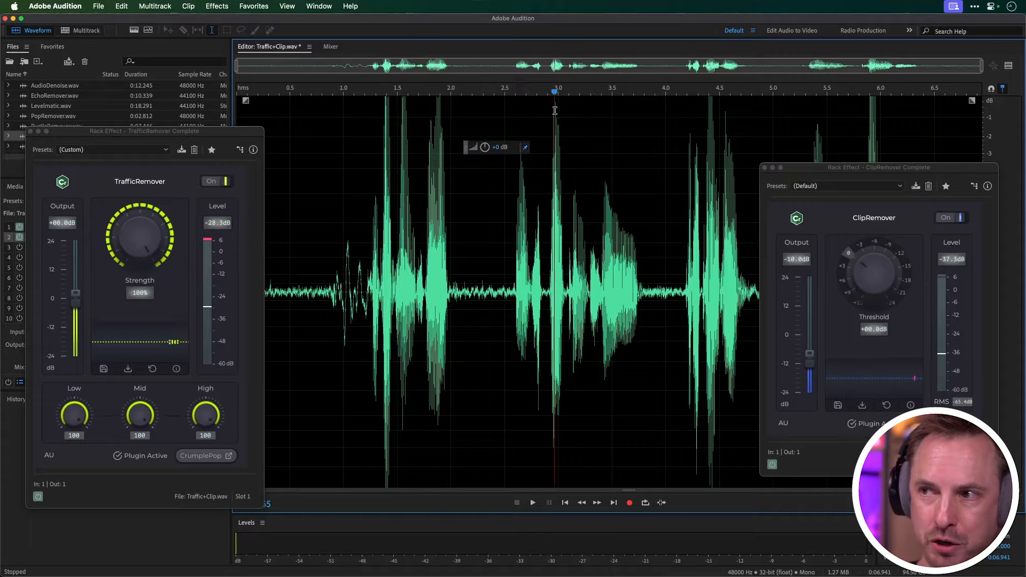
left_click(712, 105)
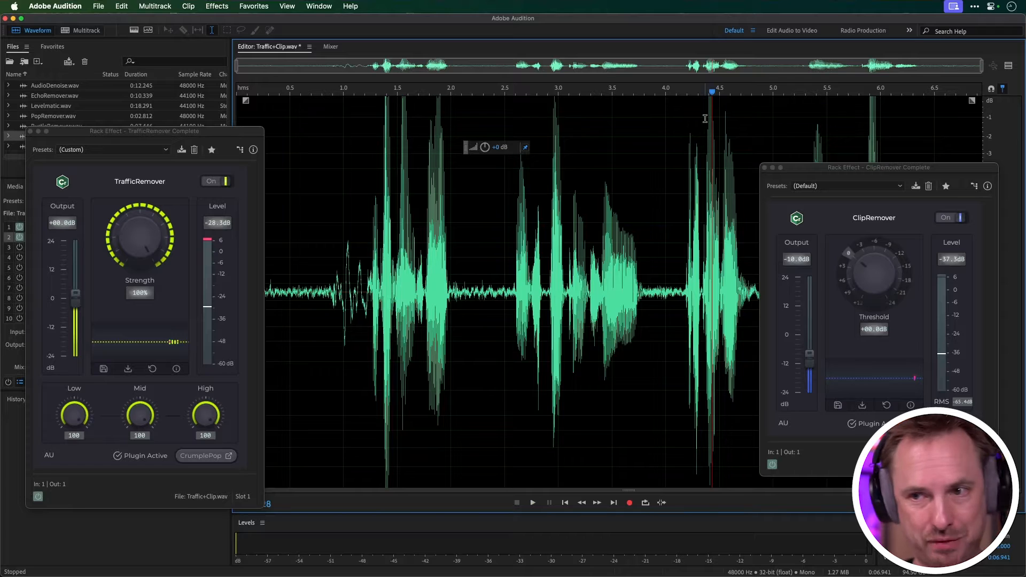
left_click(378, 126)
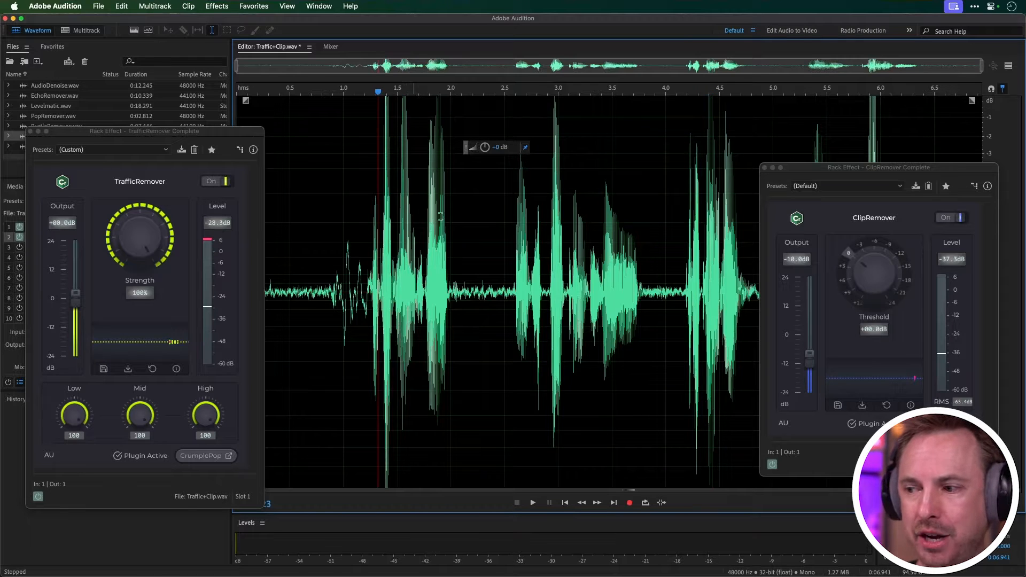
key("space")
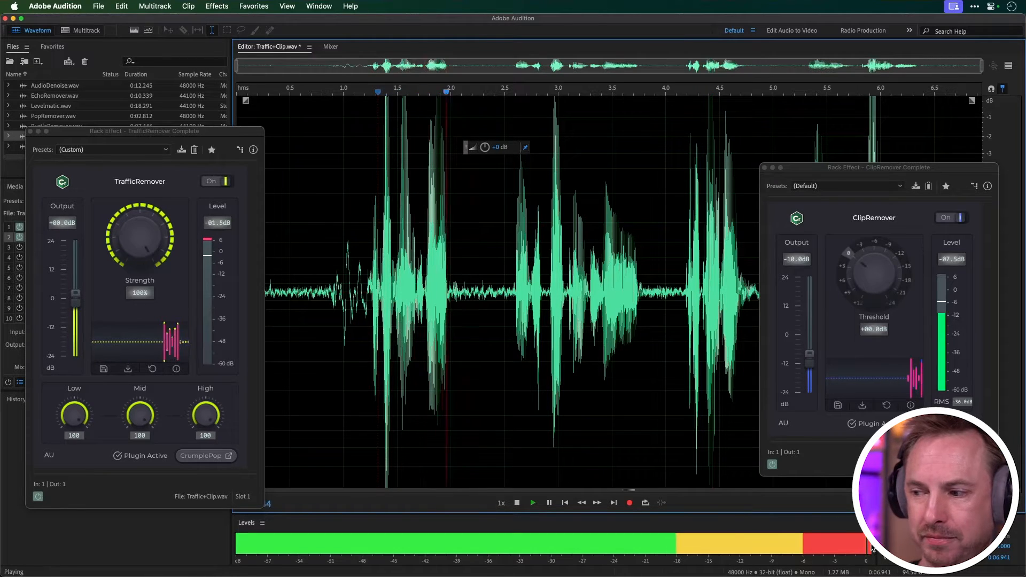
key("space")
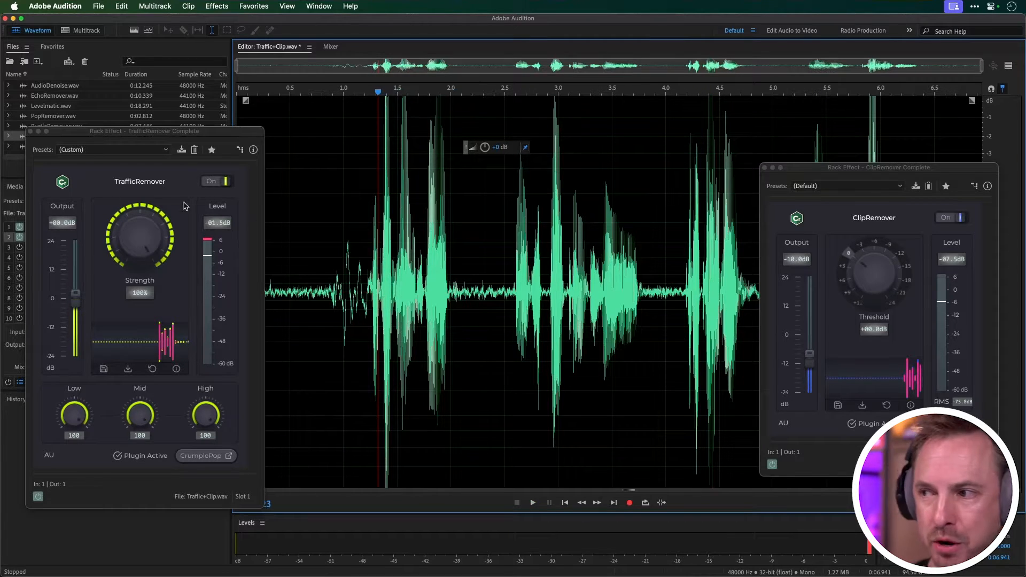
Turn on the Effects Rack and play the speech through TrafficRemover and ClipRemover
left_click(8, 383)
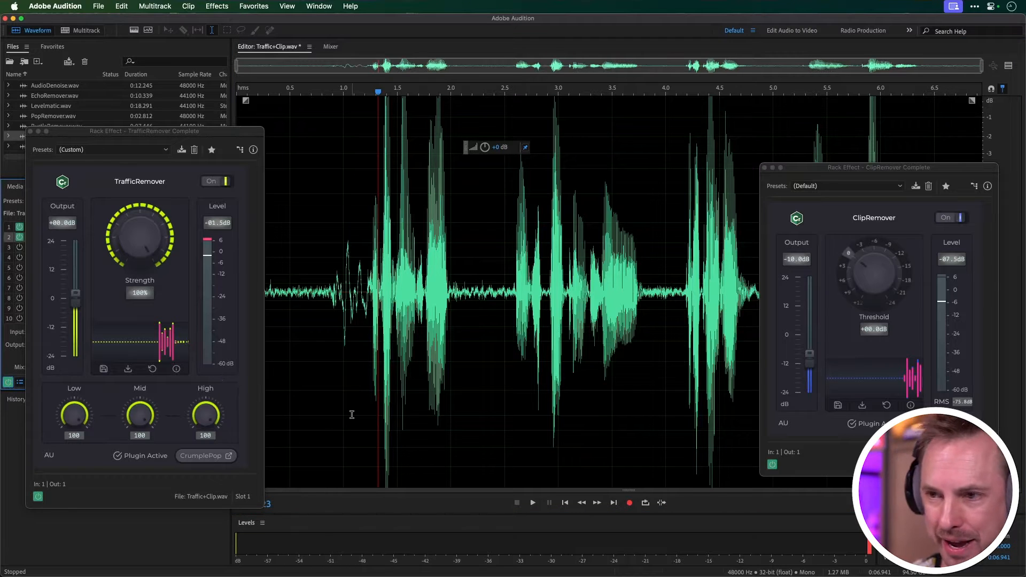
key("space")
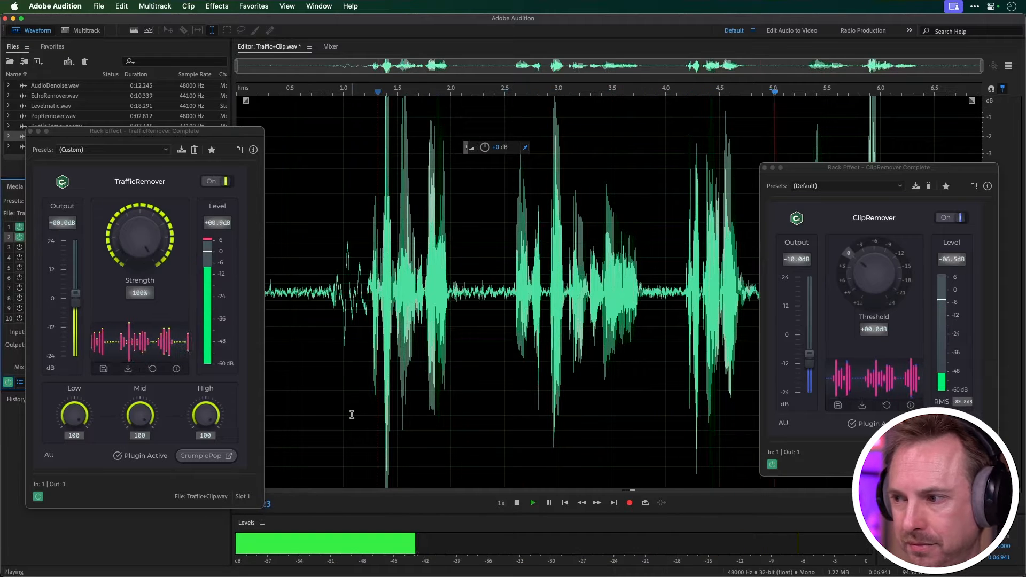
key("space")
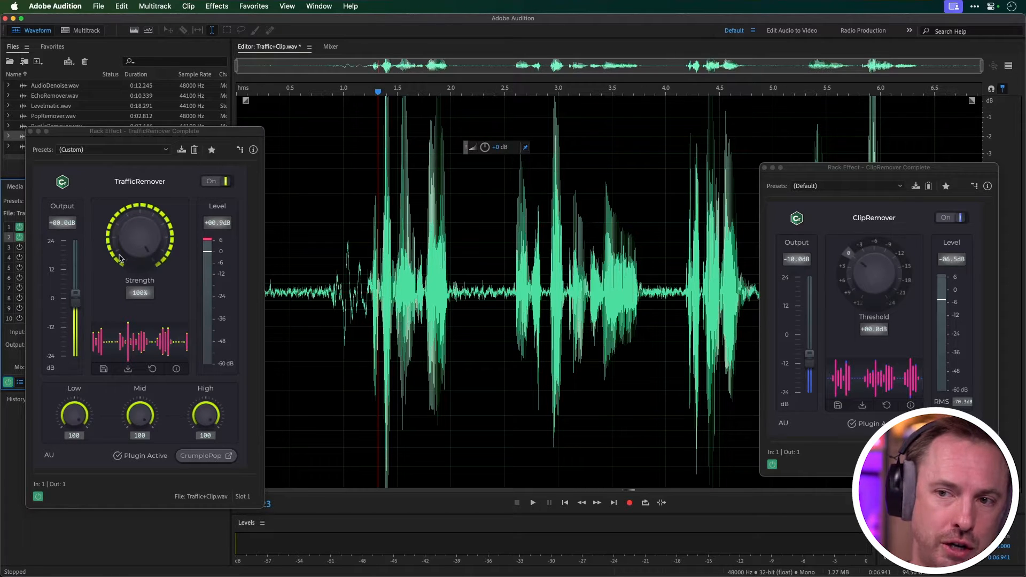
Adjust the TrafficRemover strength during playback, leaving it at 98%
key("space")
left_click_drag(149, 252, 147, 220)
key("space")
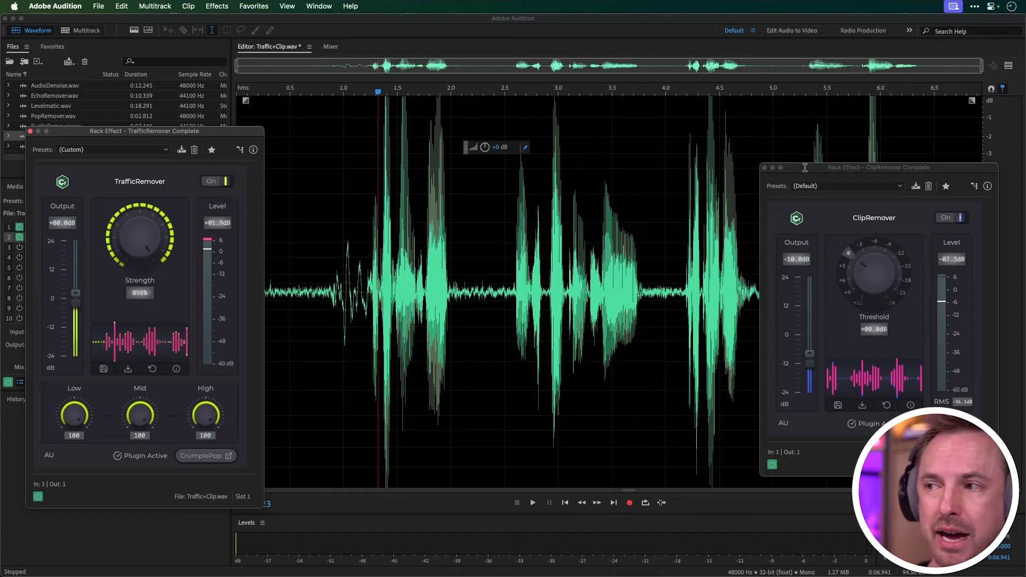
Show the Preview Editor, move the ClipRemover window clear of the clipped peaks, and adjust ClipRemover's threshold
left_click_drag(805, 167, 490, 157)
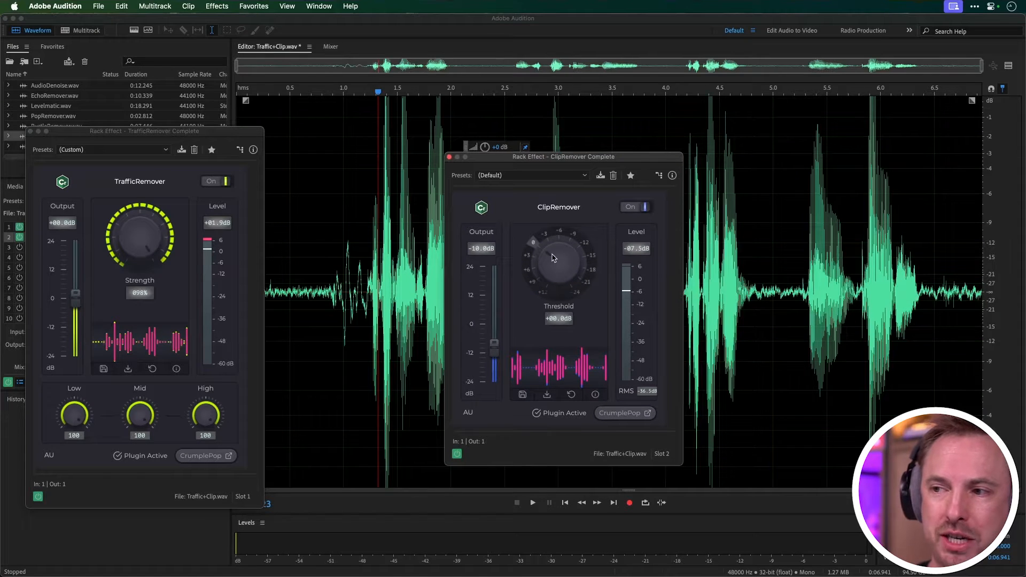
left_click(1009, 65)
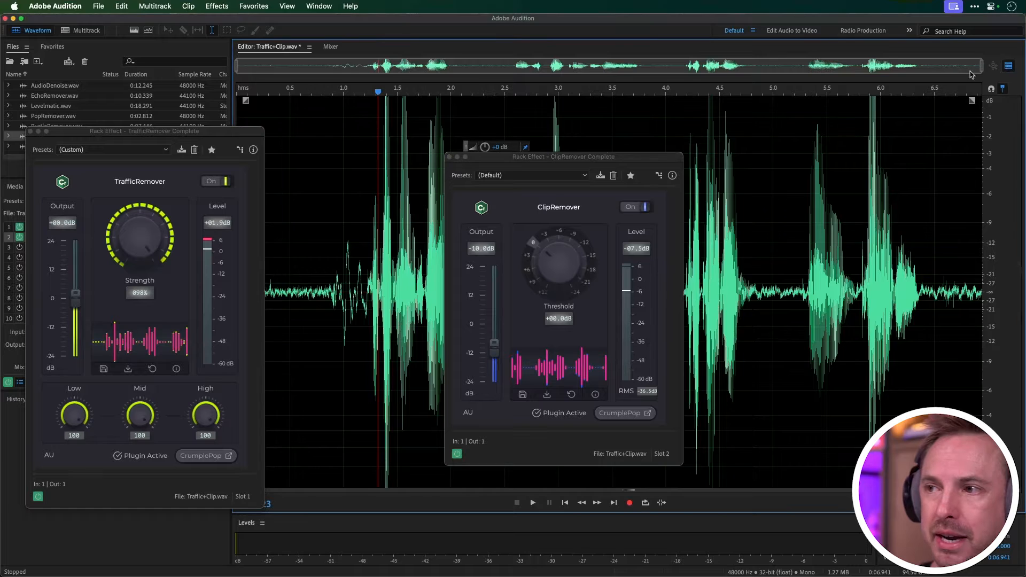
left_click_drag(640, 157, 415, 149)
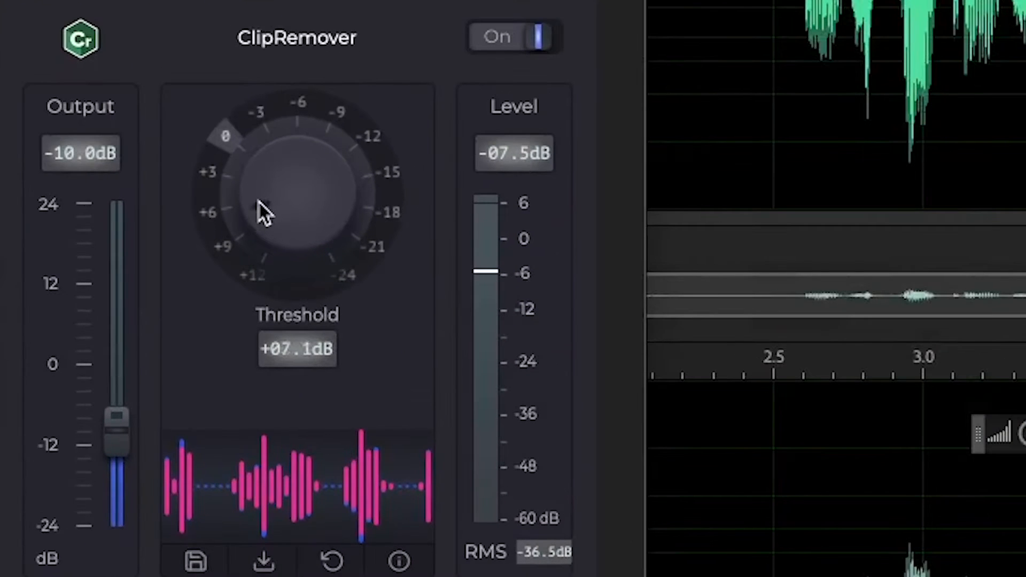
left_click_drag(258, 202, 259, 195)
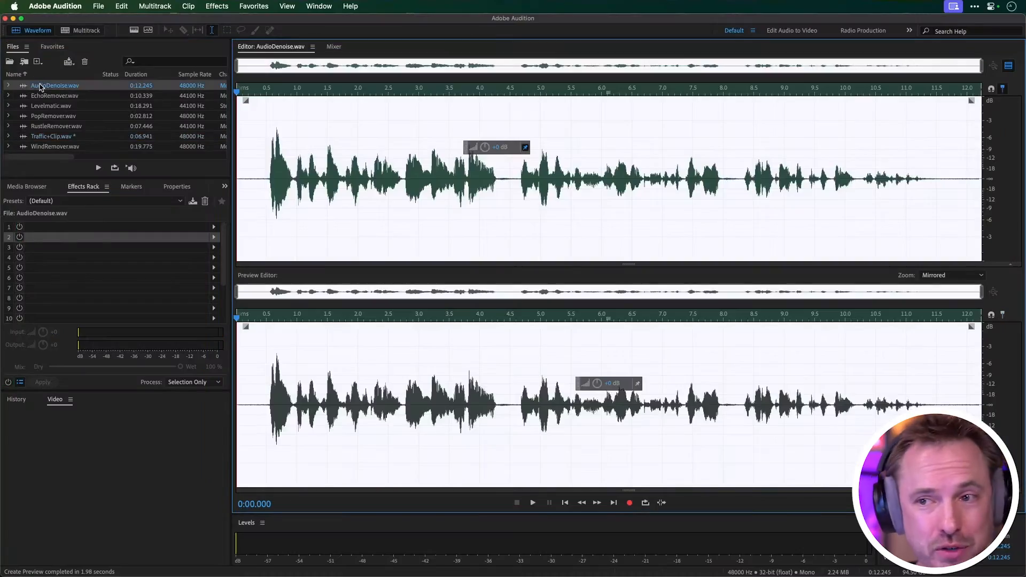
Play the unprocessed AudioDenoise.wav recording from its beginning
left_click(266, 211)
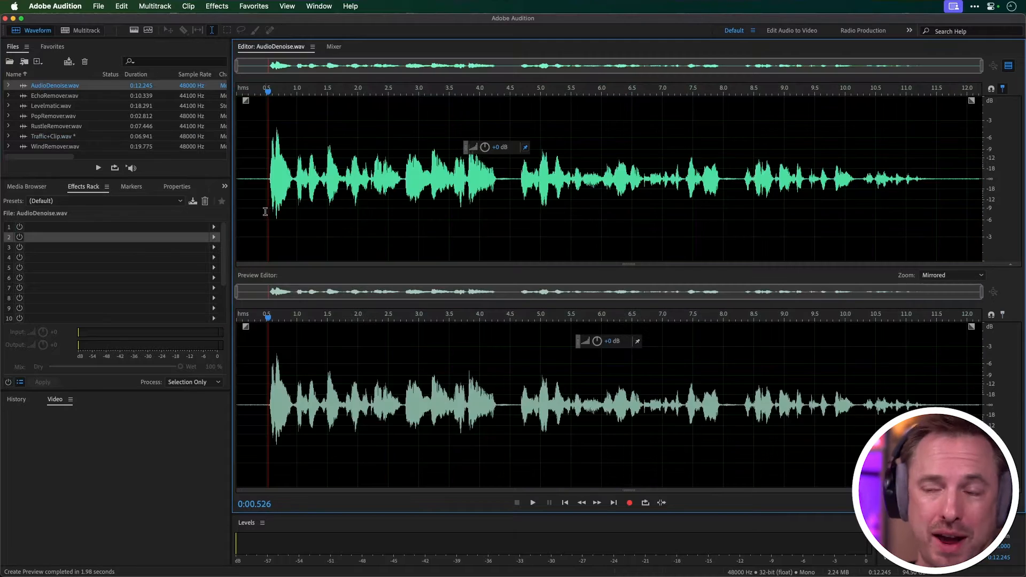
left_click(238, 198)
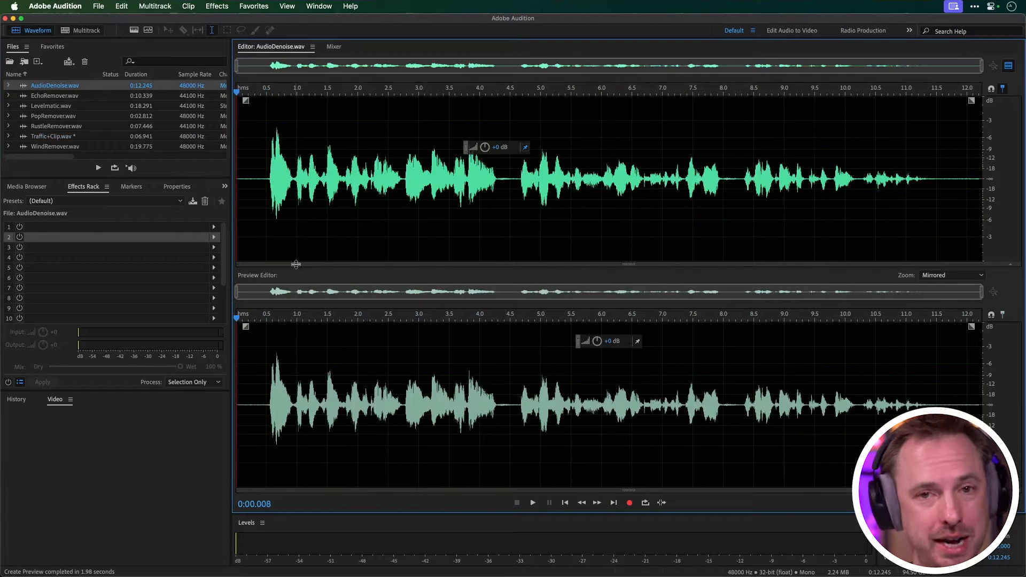
key("space")
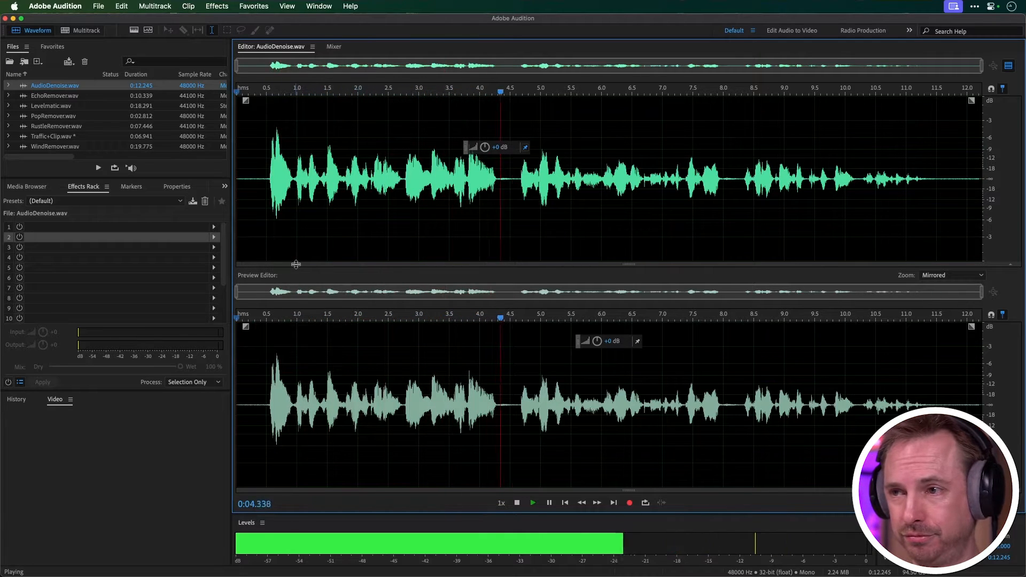
key("space")
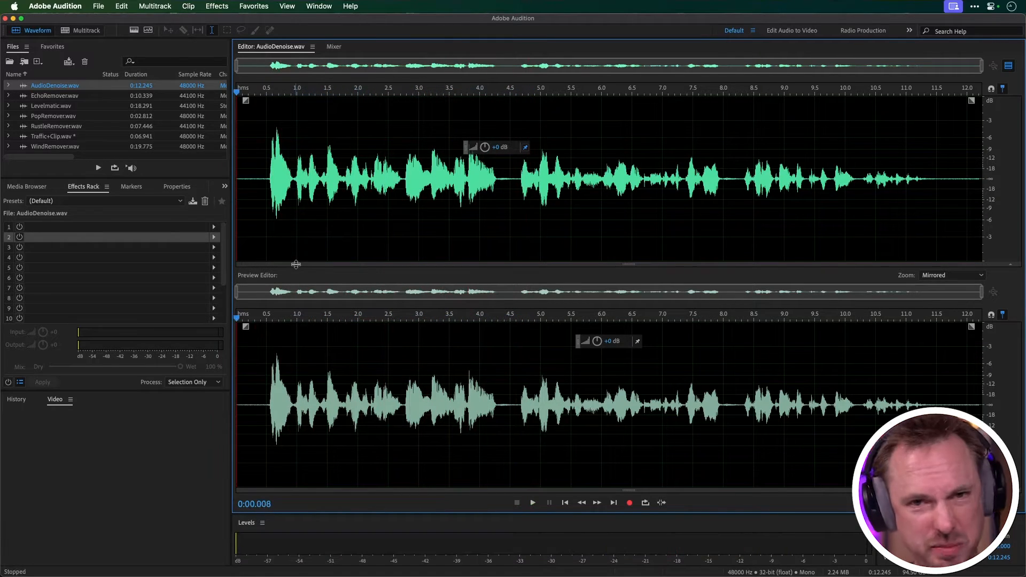
Add the CrumplePop AudioDenoise Complete AU effect to rack slot 1 and preview the recording through it
left_click(216, 232)
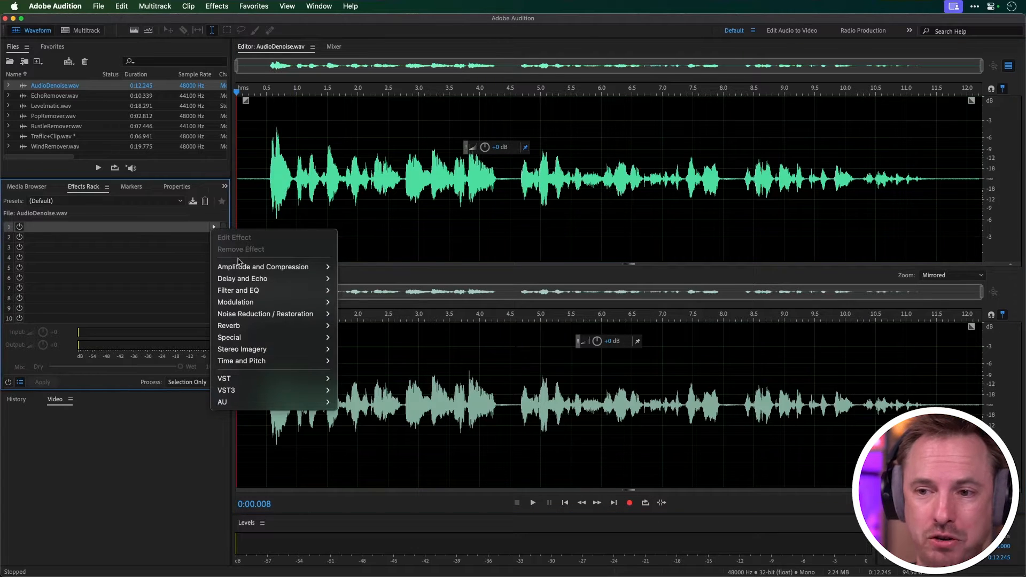
mouse_move(314, 402)
mouse_move(367, 406)
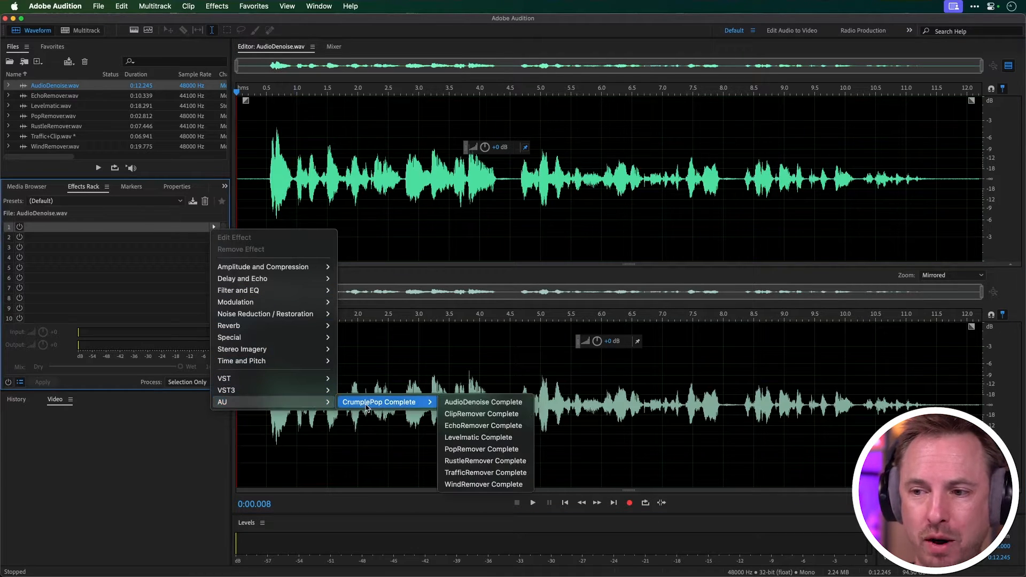
left_click(489, 405)
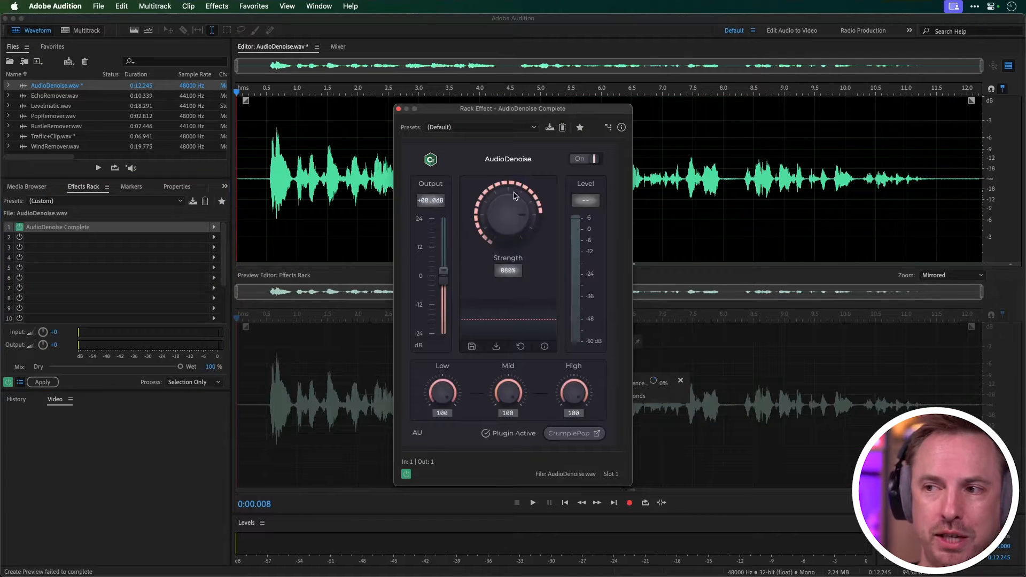
key("space")
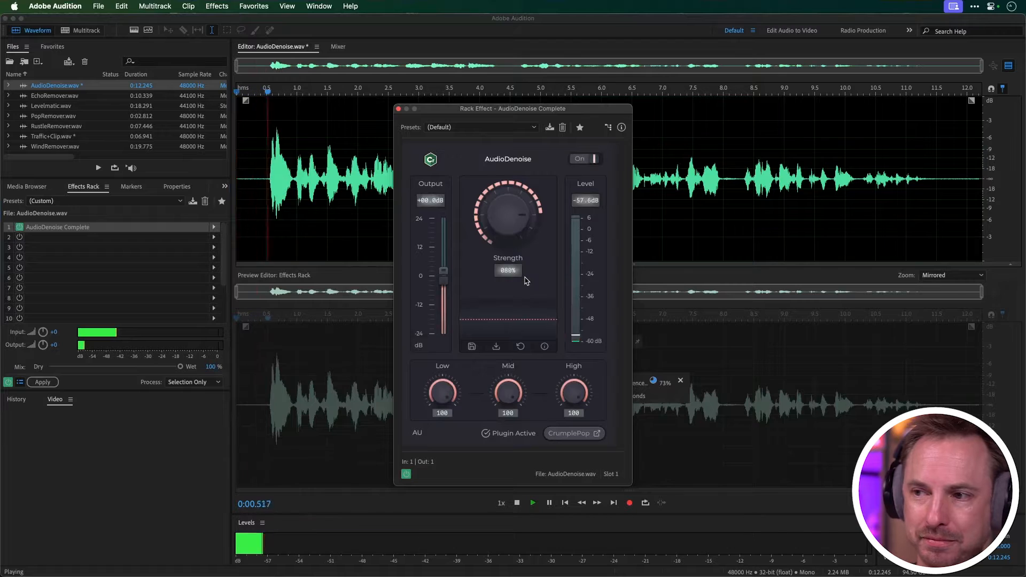
key("space")
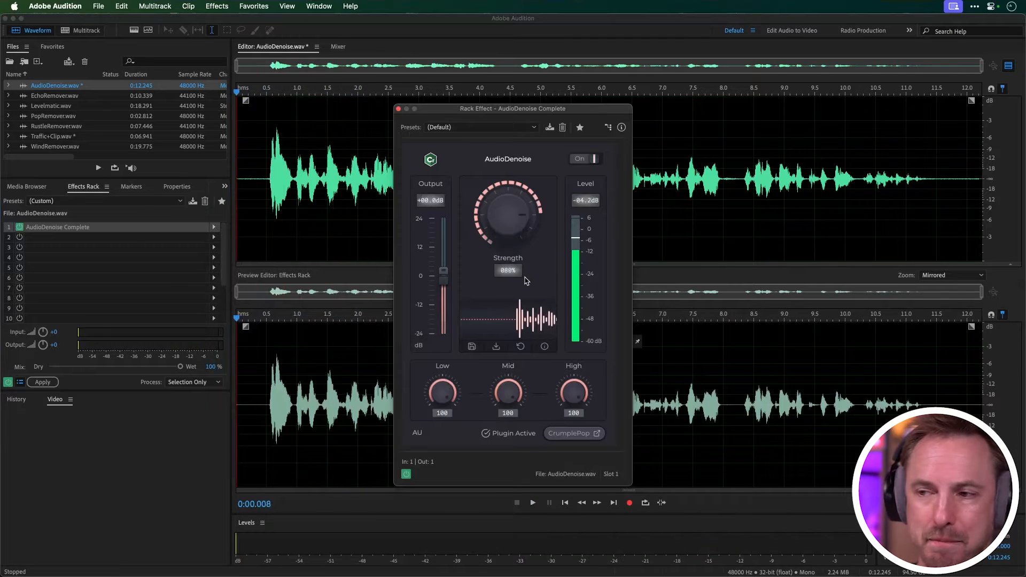
Set the AudioDenoise strength to 100% and play the recording to hear the noise reduction
left_click_drag(524, 220, 514, 242)
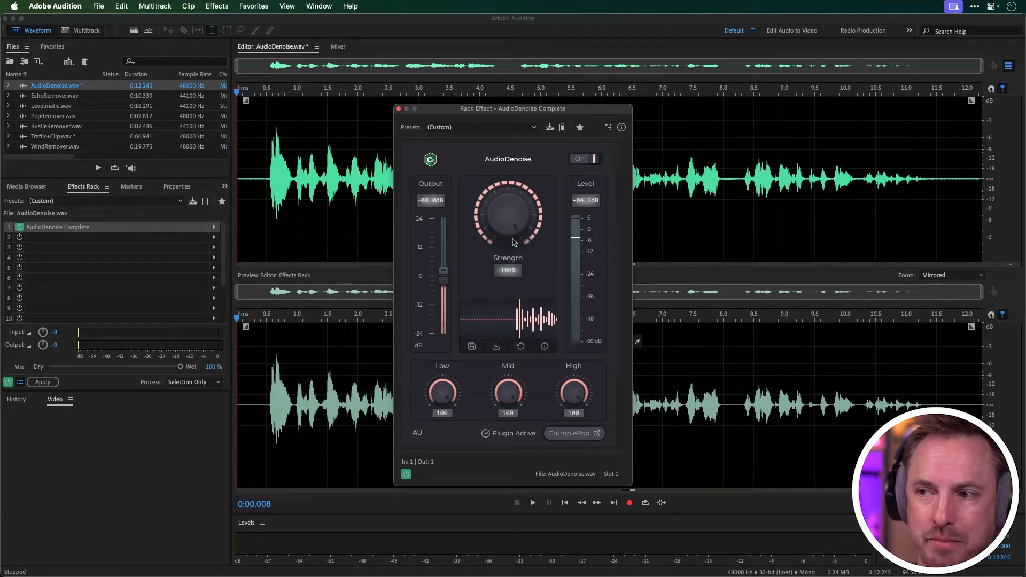
key("space")
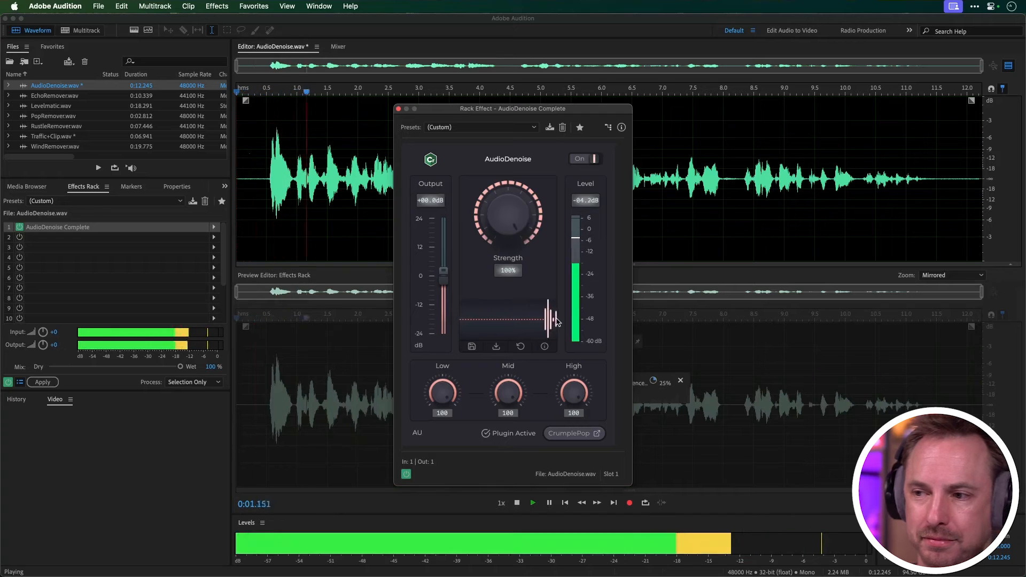
key("space")
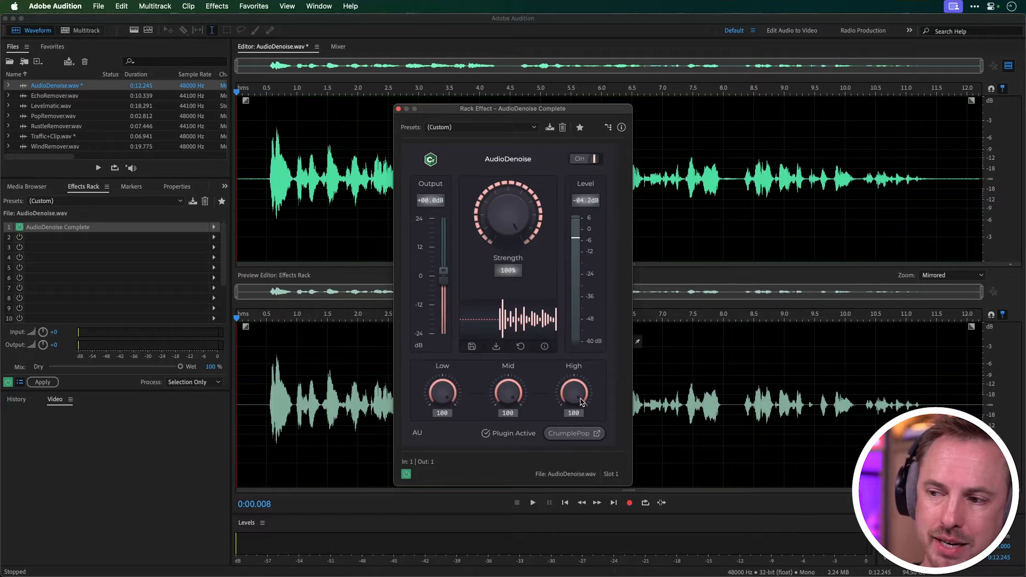
Set AudioDenoise's High frequency amount to 0 while previewing the recording
key("space")
mouse_move(582, 402)
left_mouse_down()
mouse_move(564, 411)
mouse_move(573, 388)
left_mouse_up()
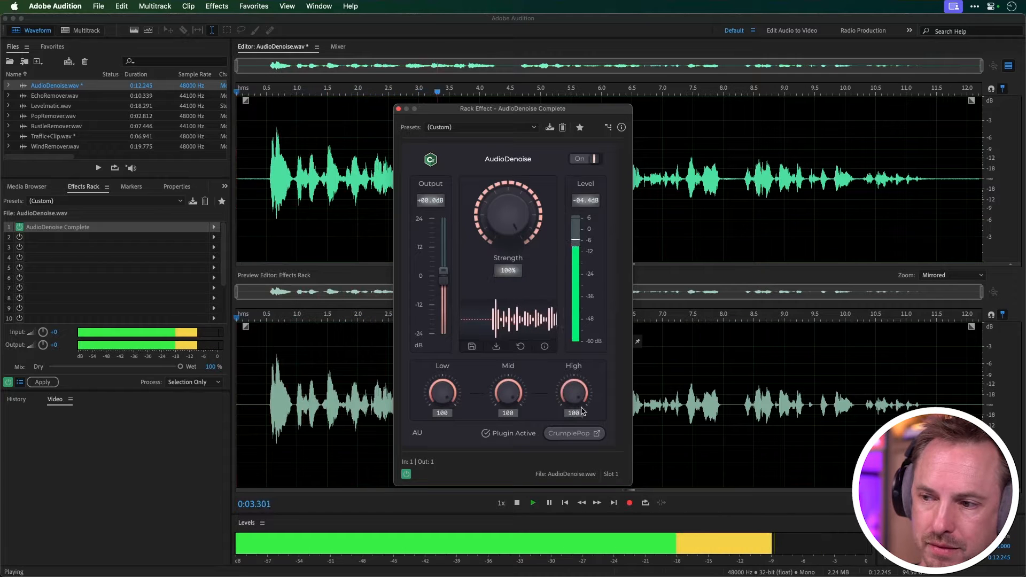
key("space")
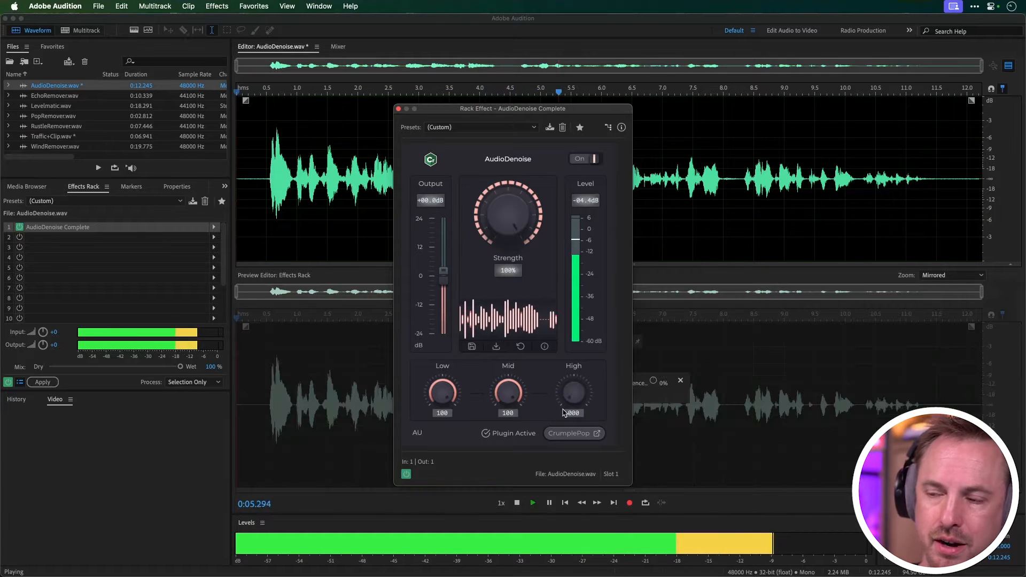
left_click_drag(573, 387, 573, 396)
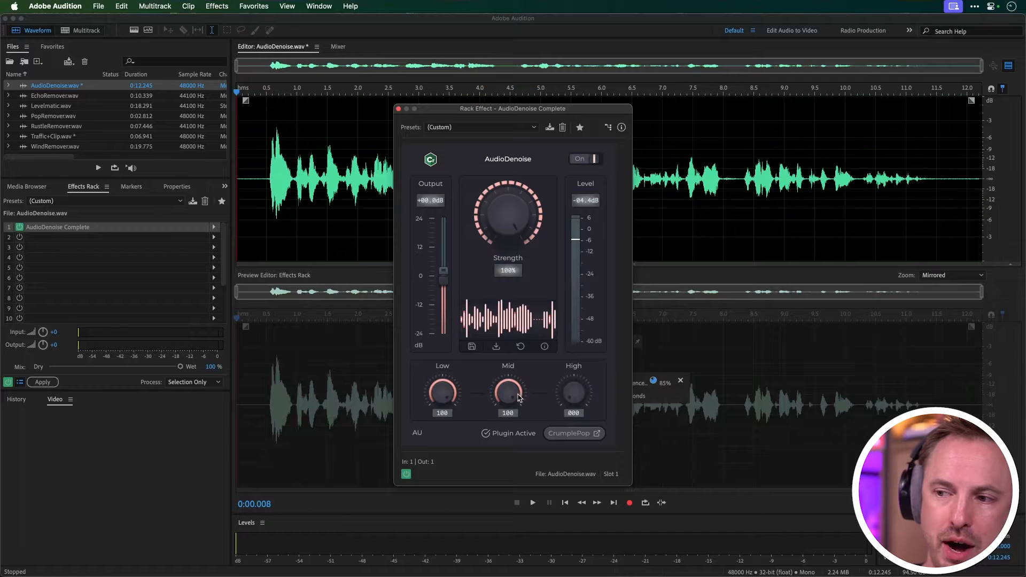
Audition AudioDenoise's Mid amount during playback, leaving it at 100, and set the Low amount to 64
key("space")
left_click_drag(516, 398, 494, 398)
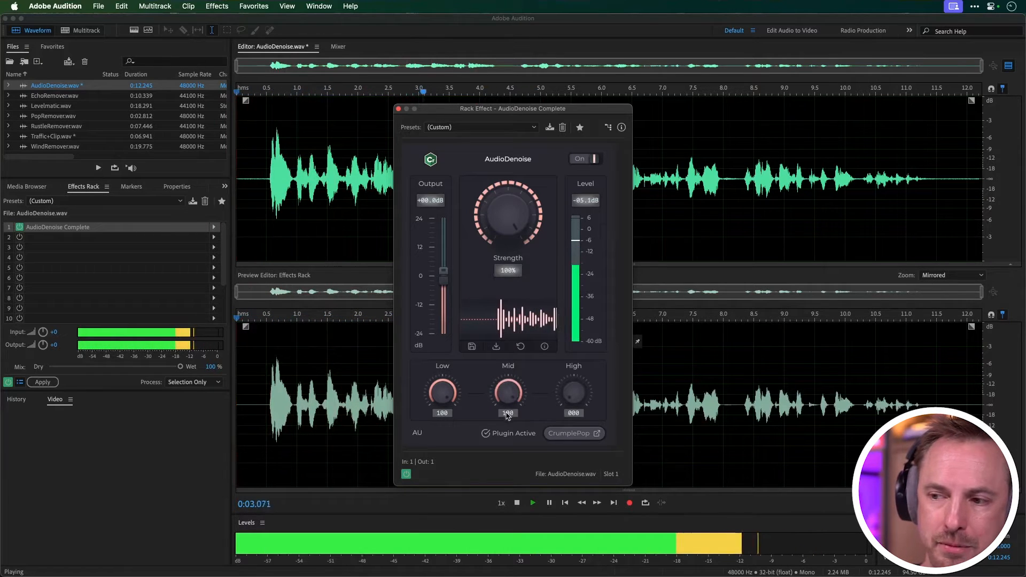
key("space")
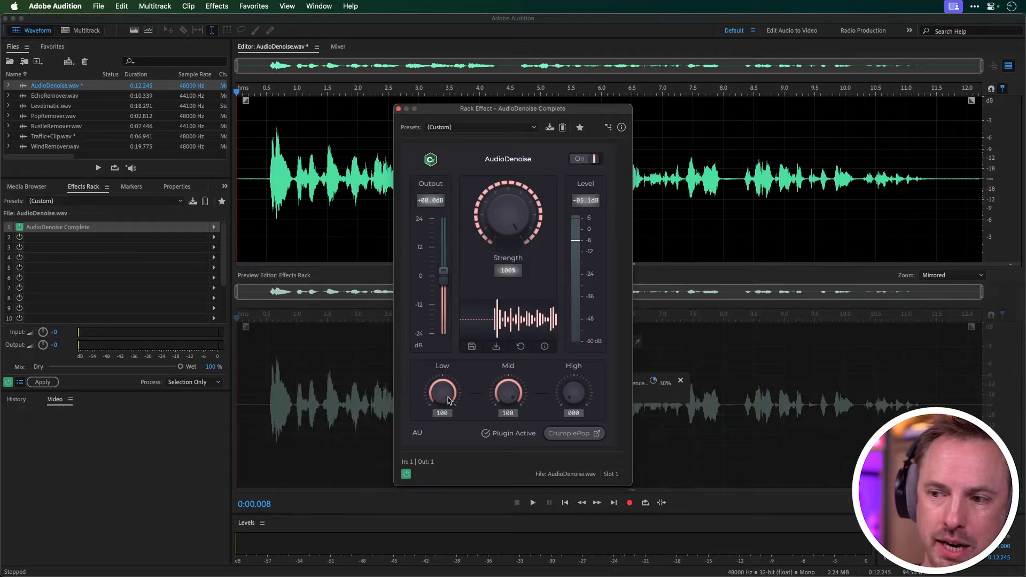
key("space")
mouse_move(449, 400)
left_mouse_down()
mouse_move(431, 410)
mouse_move(449, 384)
left_mouse_up()
key("space")
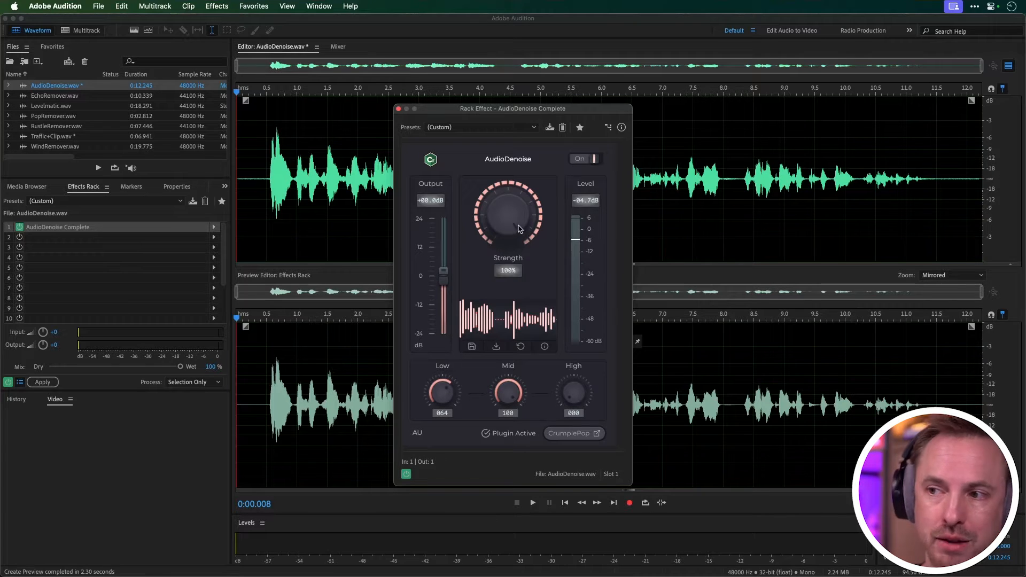
Set the AudioDenoise strength to 87% during playback and try out its output level slider
key("space")
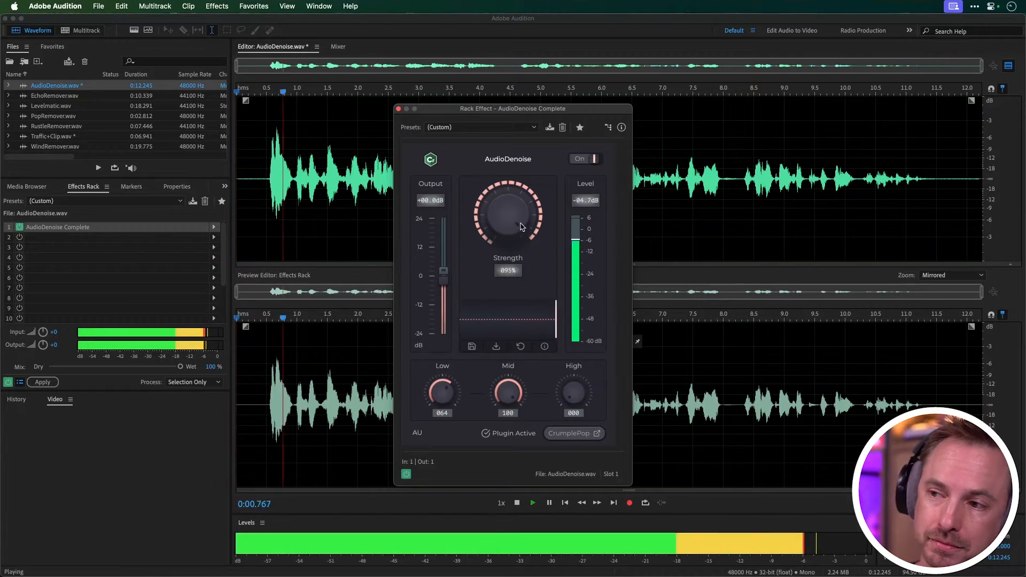
left_click_drag(521, 225, 522, 219)
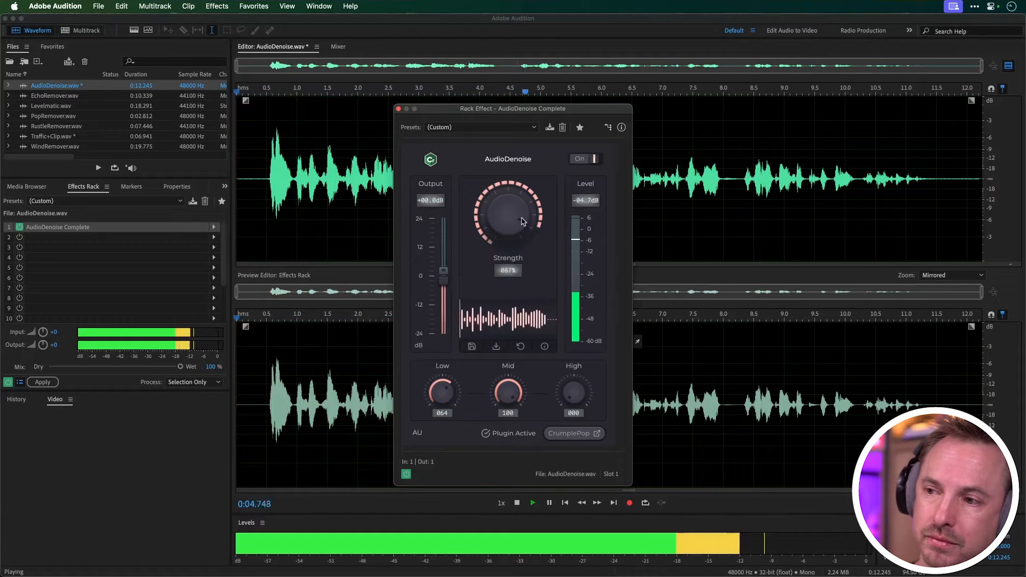
key("space")
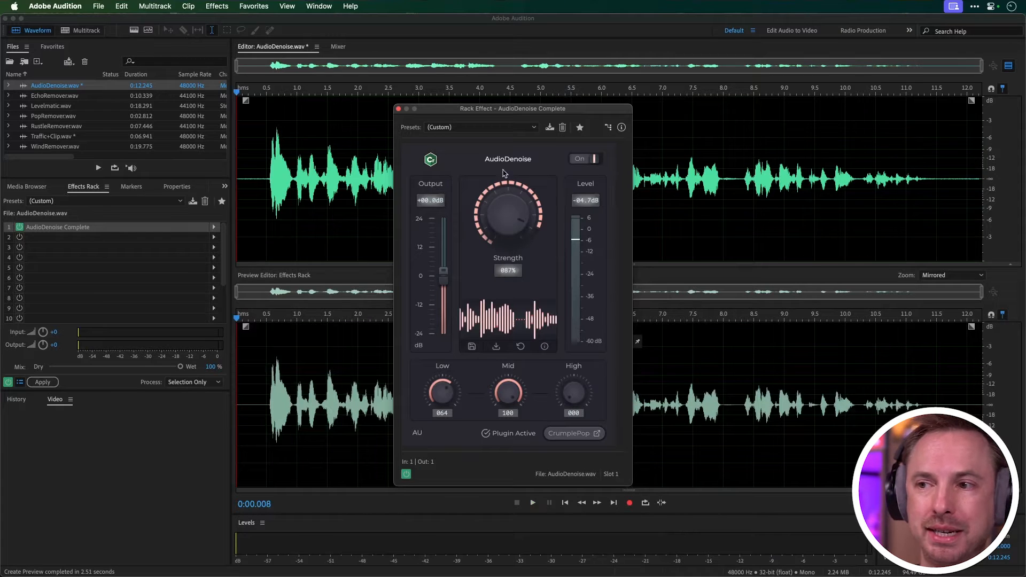
key("space")
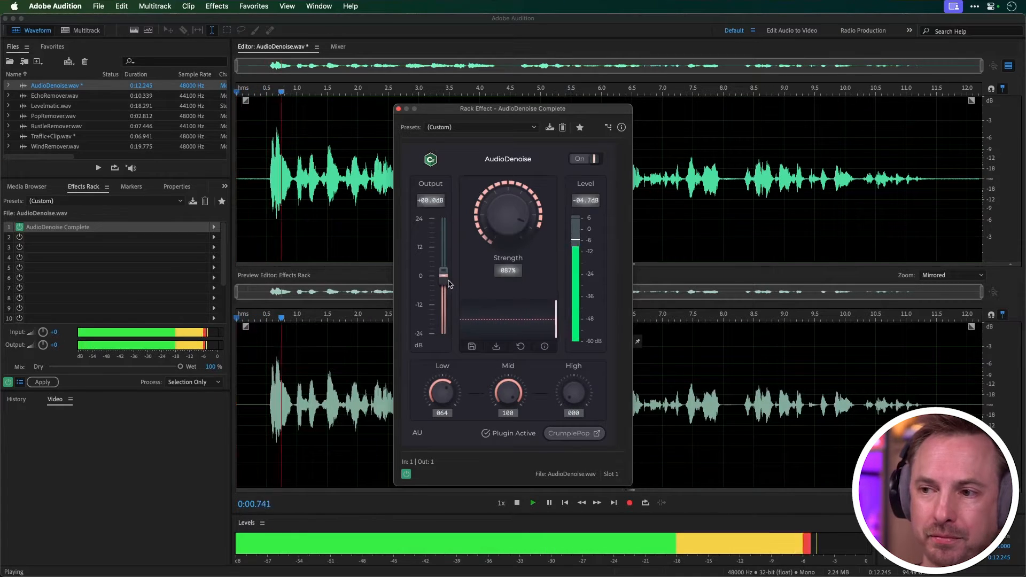
mouse_move(448, 283)
left_mouse_down()
mouse_move(443, 319)
mouse_move(448, 284)
left_mouse_up()
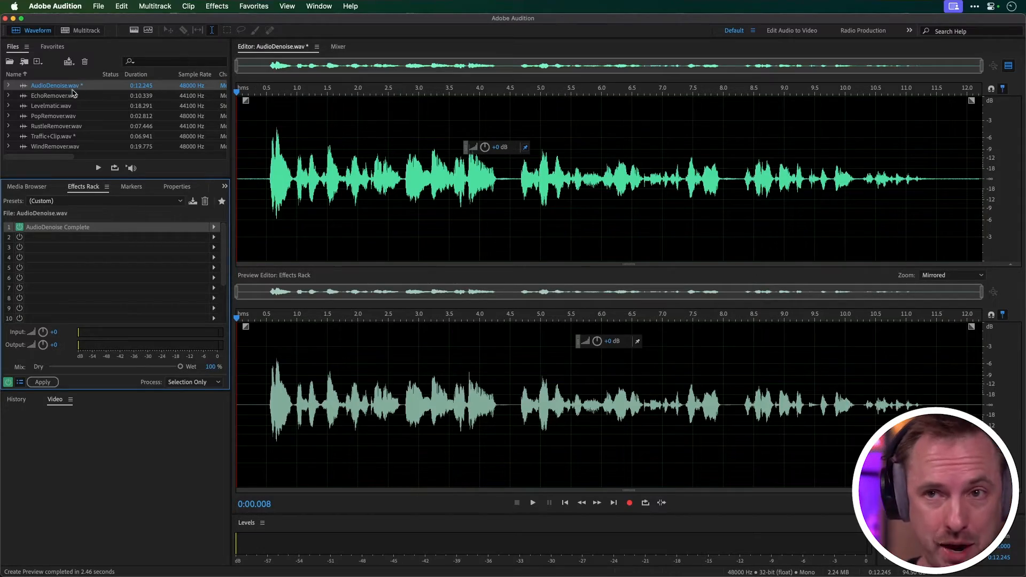
Open the EchoRemover.wav recording and play it unprocessed from the beginning
double_click(72, 97)
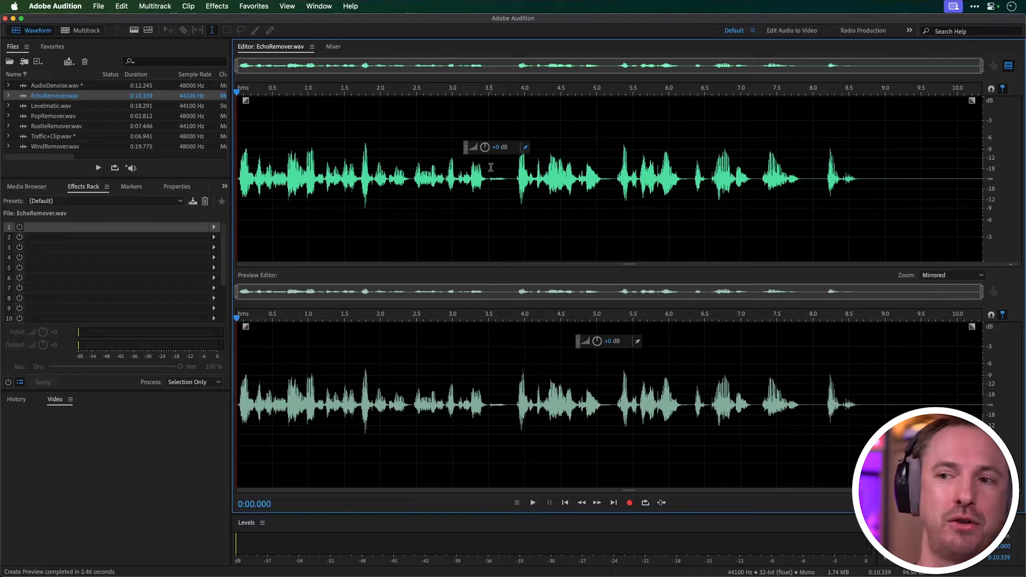
key("space")
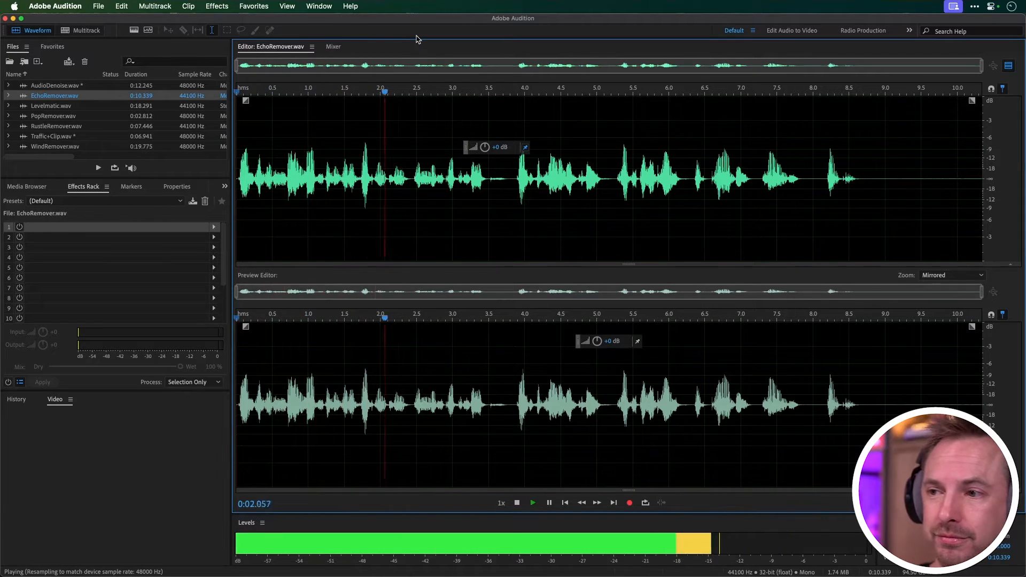
key("space")
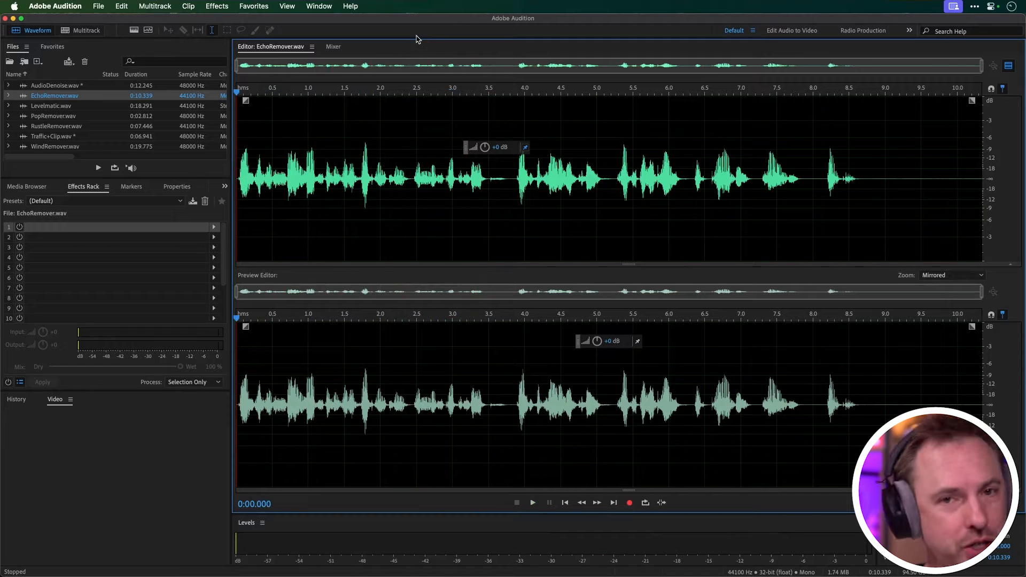
Add the CrumplePop EchoRemover Complete AU effect to rack slot 1 and preview the recording through it
left_click(216, 229)
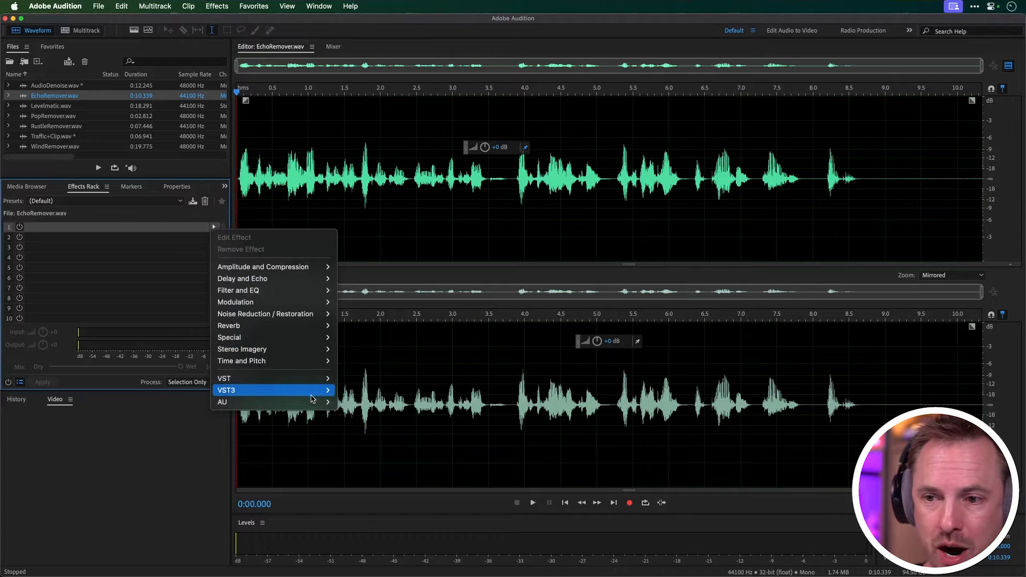
mouse_move(312, 401)
mouse_move(366, 405)
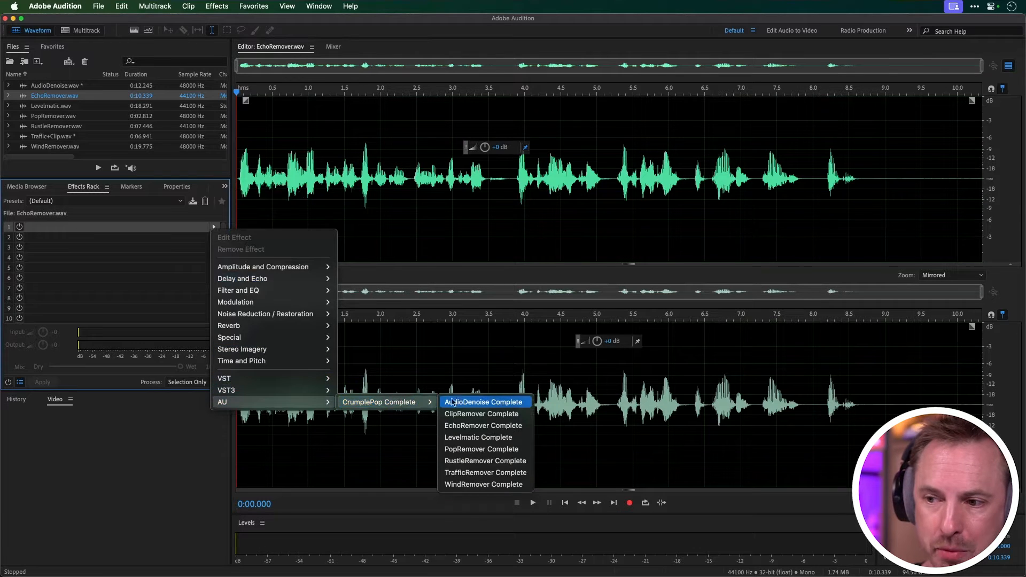
left_click(464, 428)
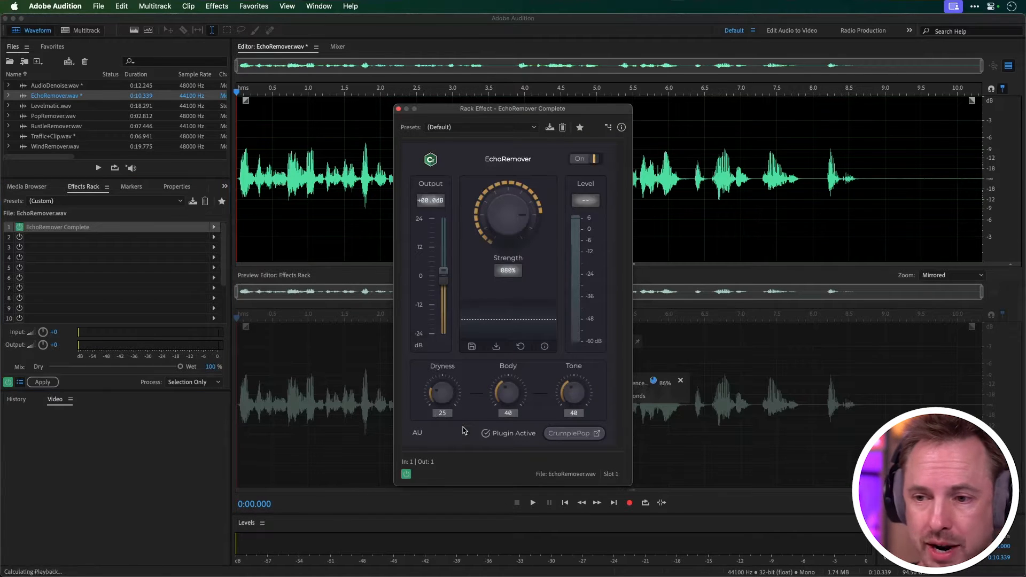
key("space")
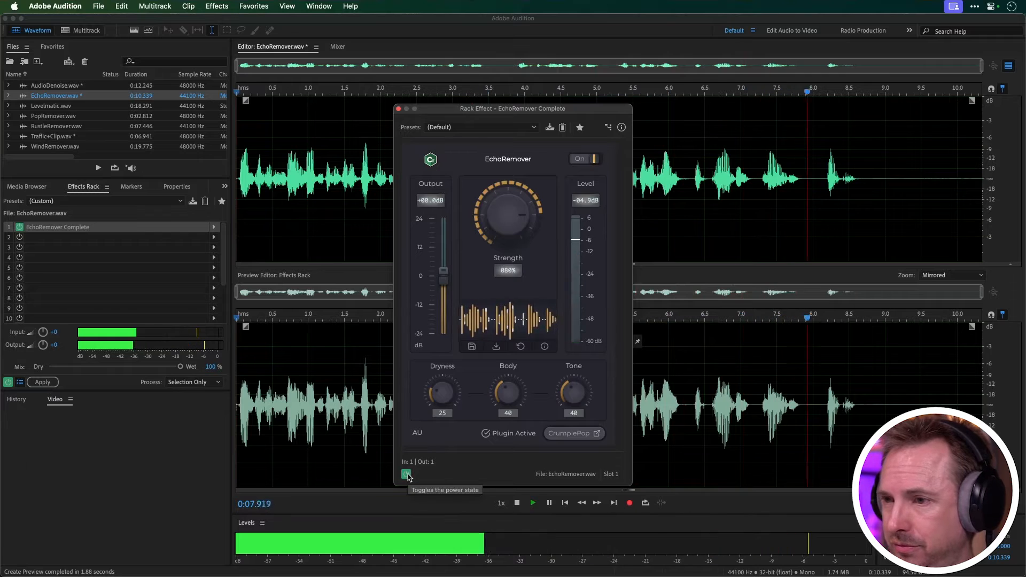
key("space")
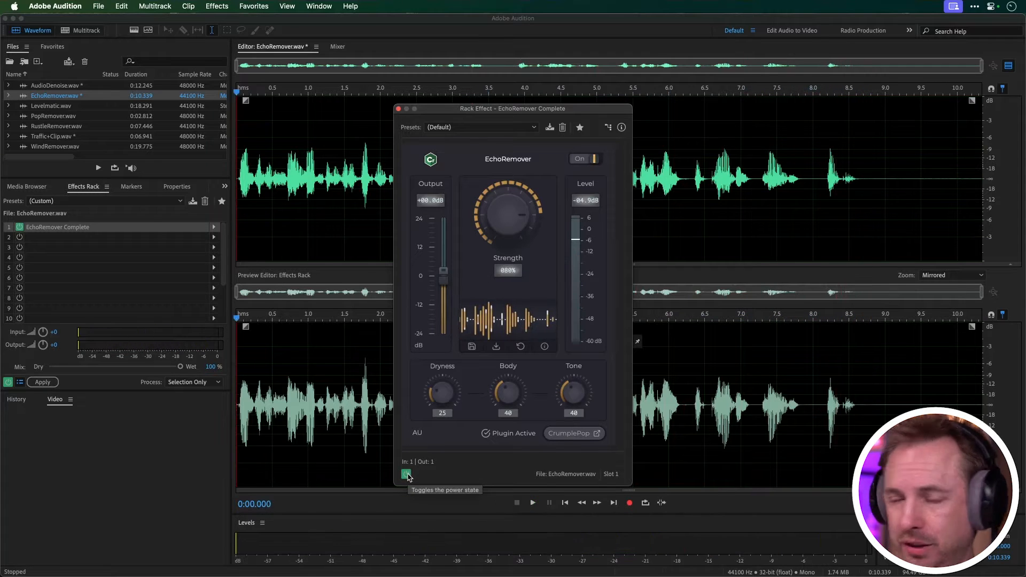
Play the recording with EchoRemover switched off and again with it switched on to compare the echo
left_click(582, 163)
key("space")
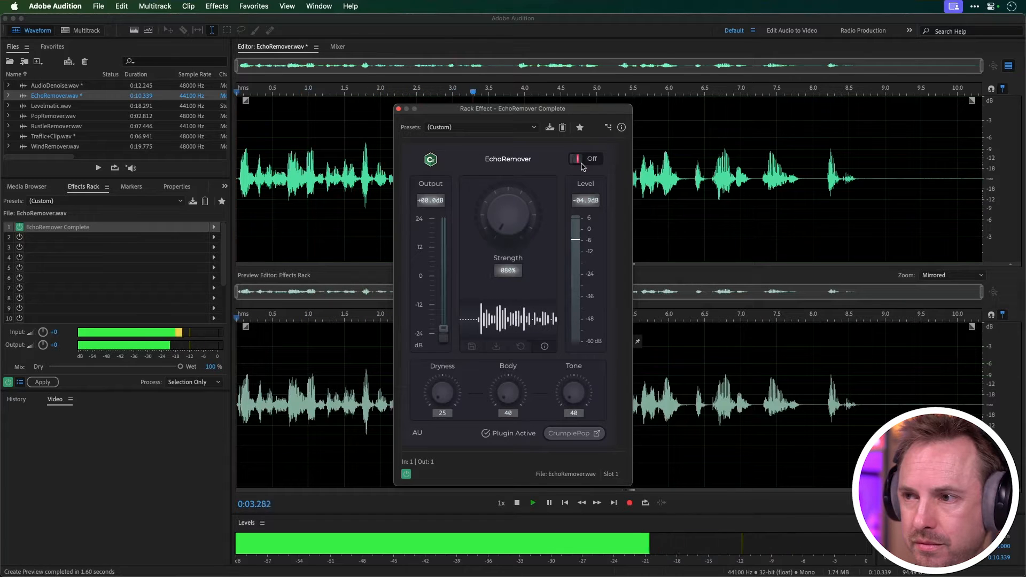
key("space")
left_click(582, 164)
key("space")
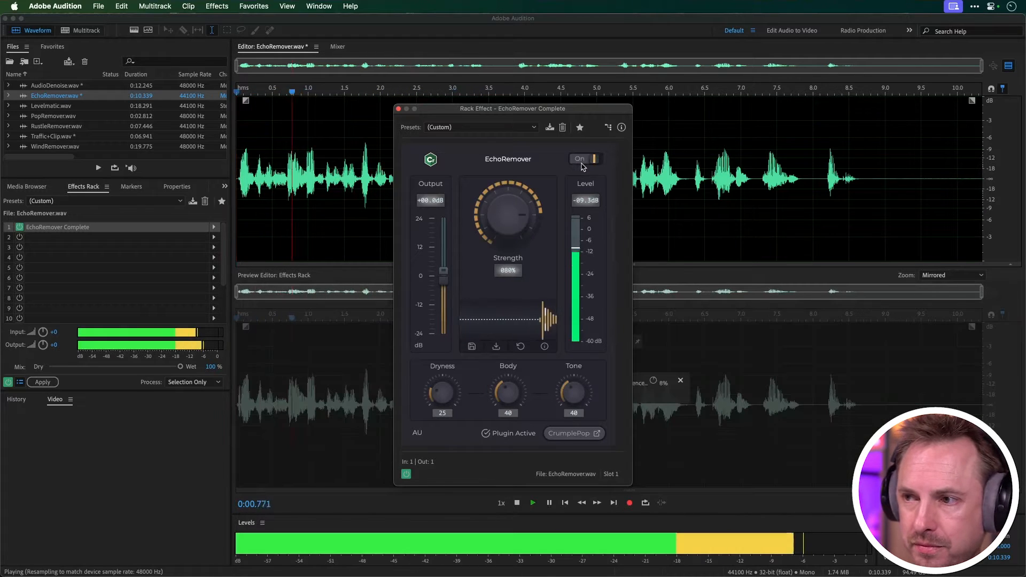
key("space")
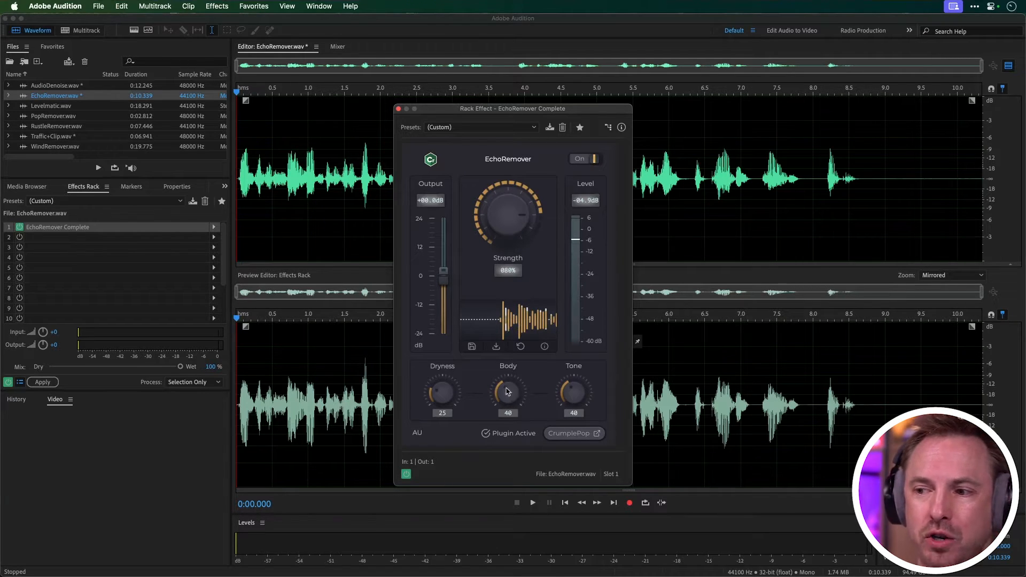
Try EchoRemover's Dryness at 92 during playback, and lower it to 29
key("space")
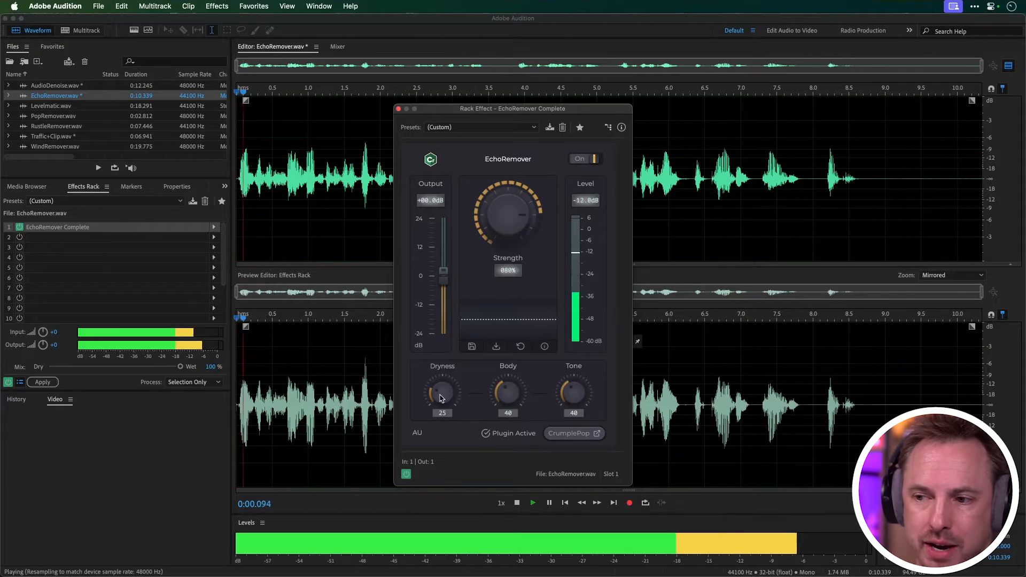
left_click_drag(439, 395, 460, 369)
left_click_drag(461, 413, 442, 423)
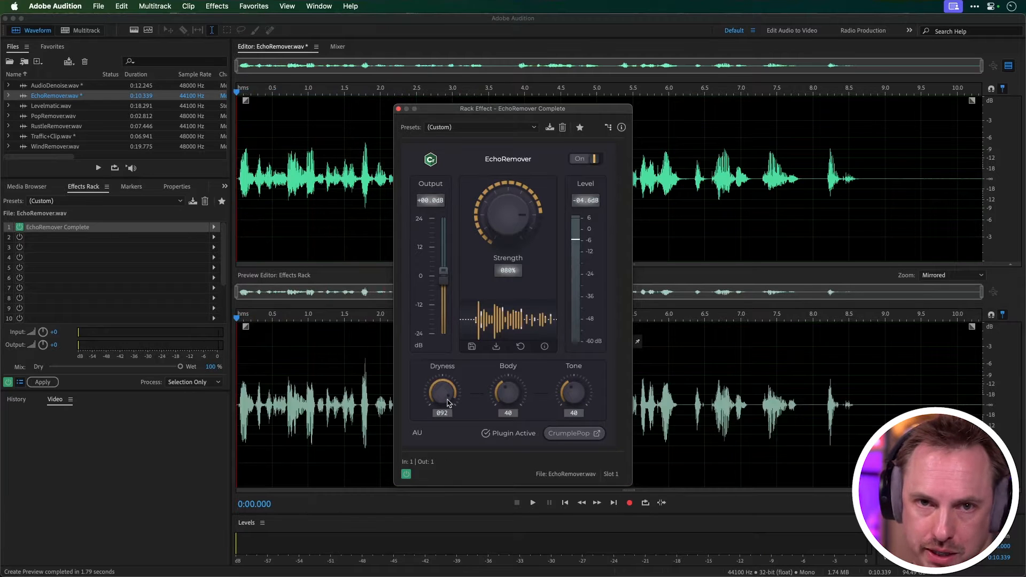
left_click_drag(449, 399, 436, 389)
key("space")
key("space")
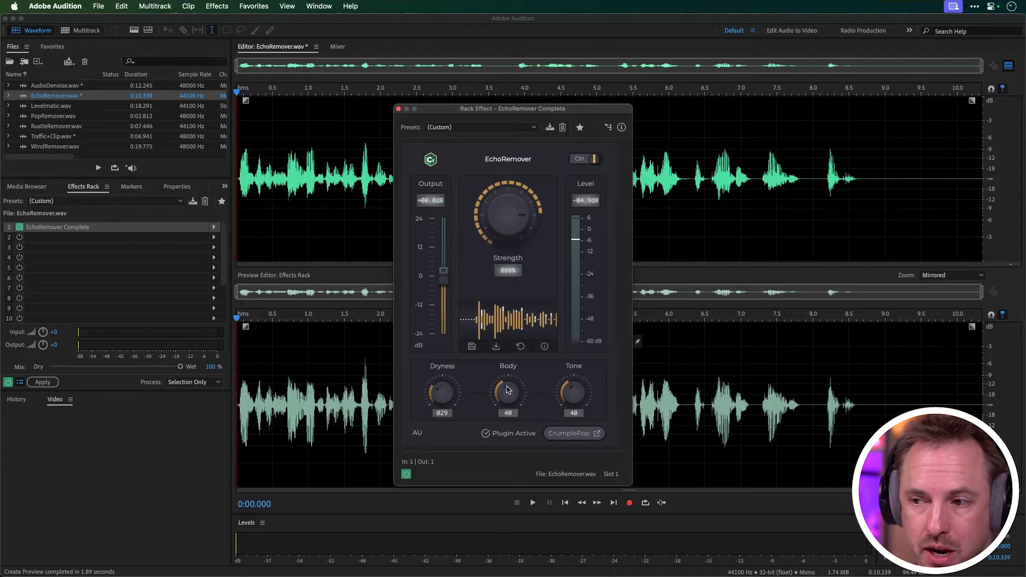
Try EchoRemover's Body at 32 and Tone at 68 while previewing the recording
key("space")
left_click_drag(508, 391, 505, 390)
key("space")
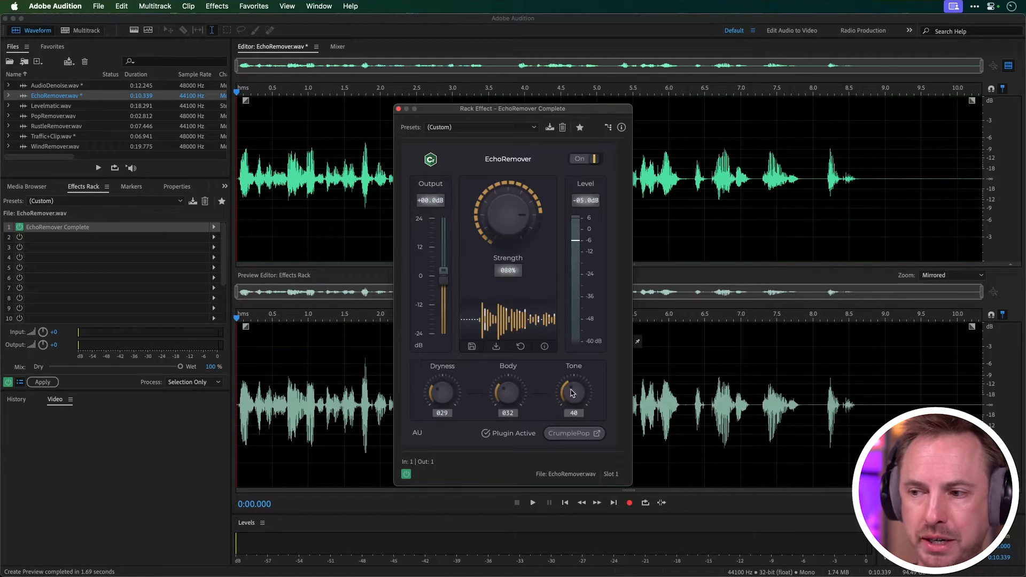
key("space")
mouse_move(572, 393)
left_mouse_down()
mouse_move(560, 405)
mouse_move(581, 393)
left_mouse_up()
key("space")
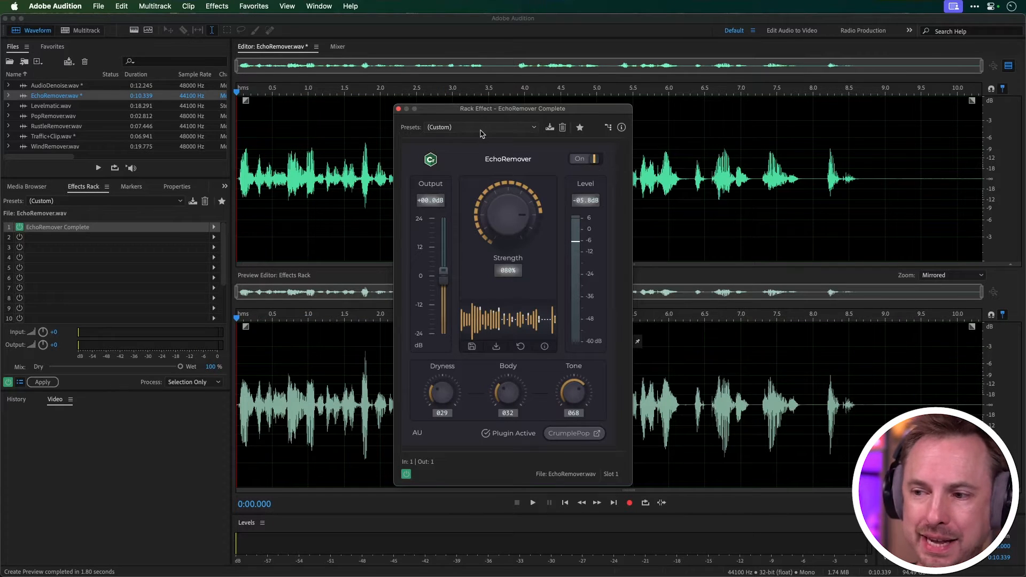
Reset EchoRemover to the Default preset and close its effect window
left_click(480, 131)
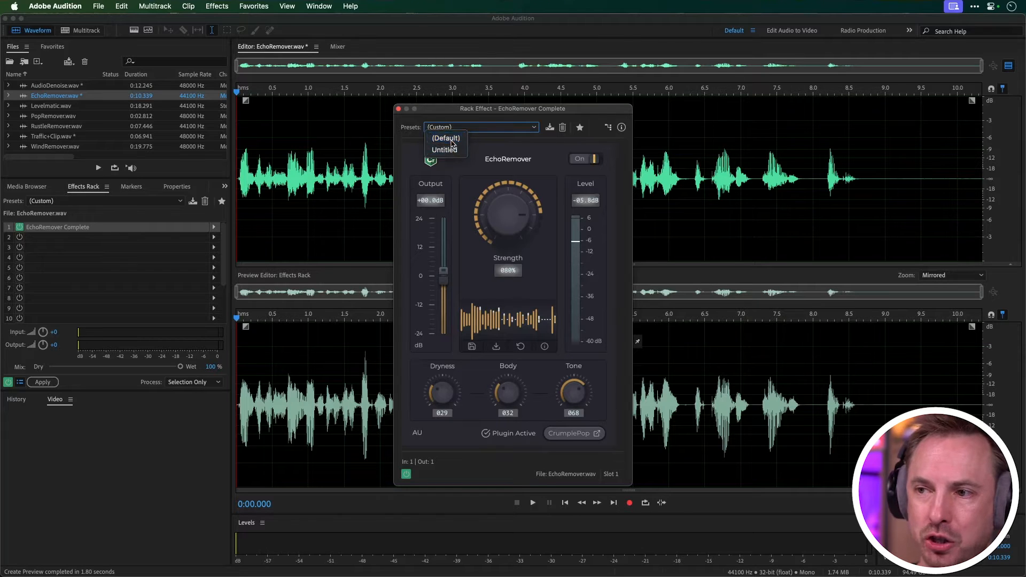
left_click(446, 138)
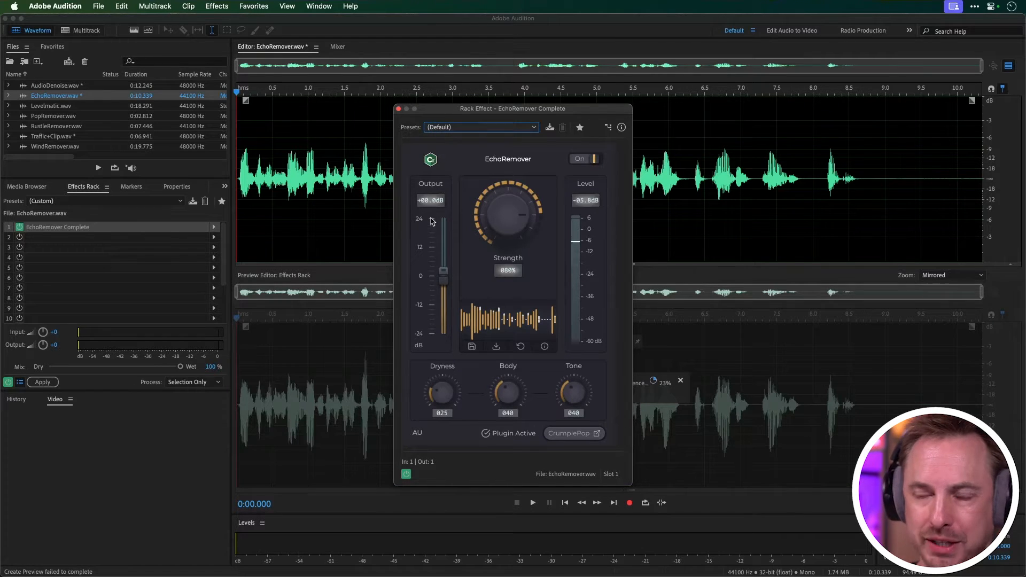
left_click(399, 109)
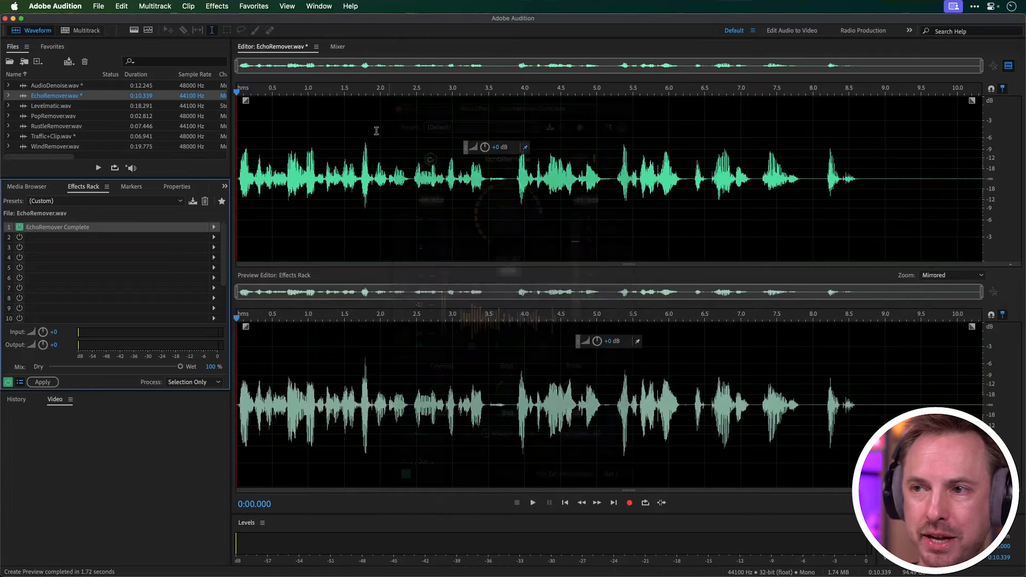
Apply the rack's EchoRemover effect to the EchoRemover.wav file and hide the Preview Editor
left_click(39, 383)
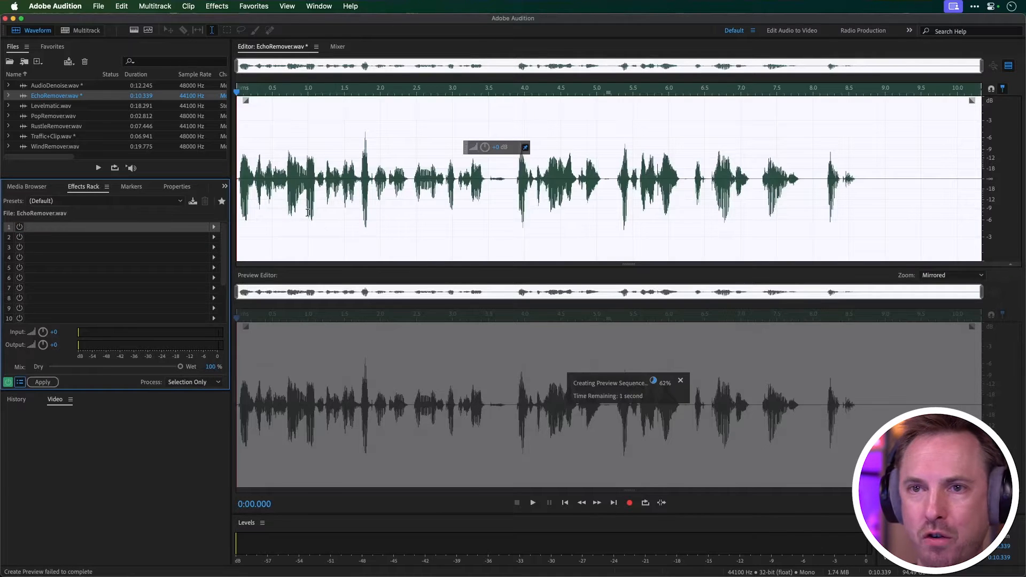
left_click(357, 196)
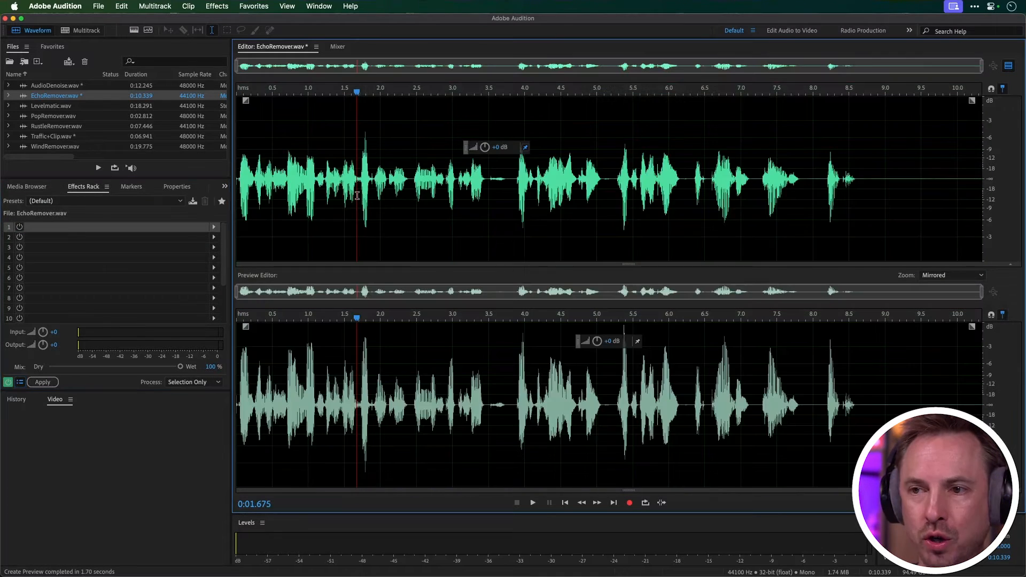
left_click(1006, 66)
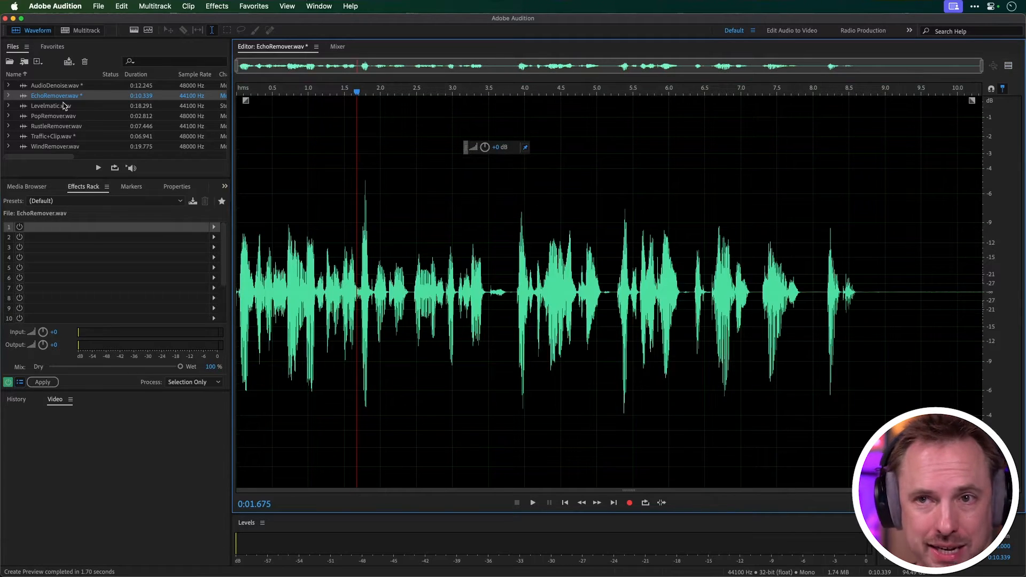
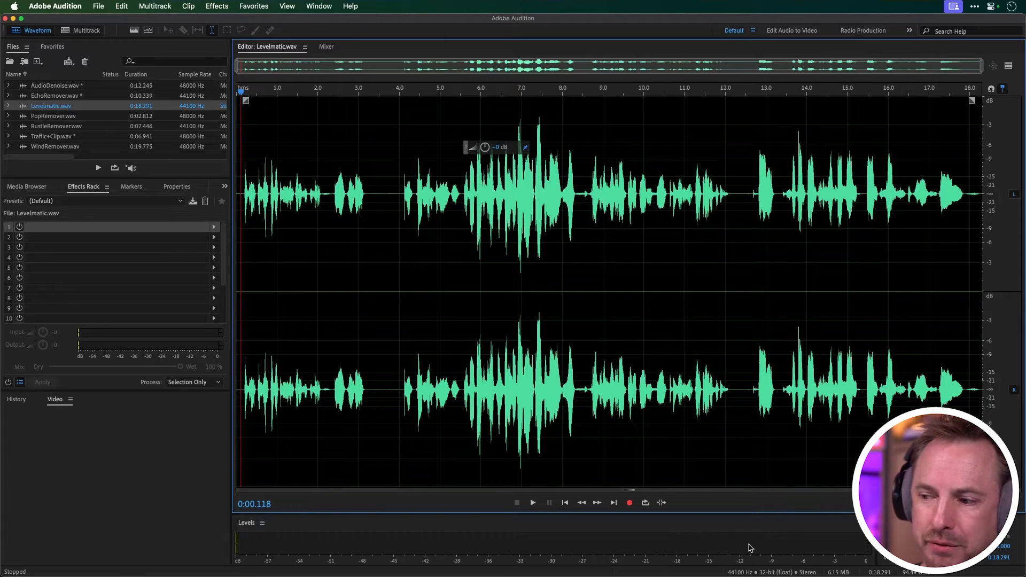
Play the Levelmatic.wav recording from its loud section at about 6.4 seconds
left_click(497, 362)
key("space")
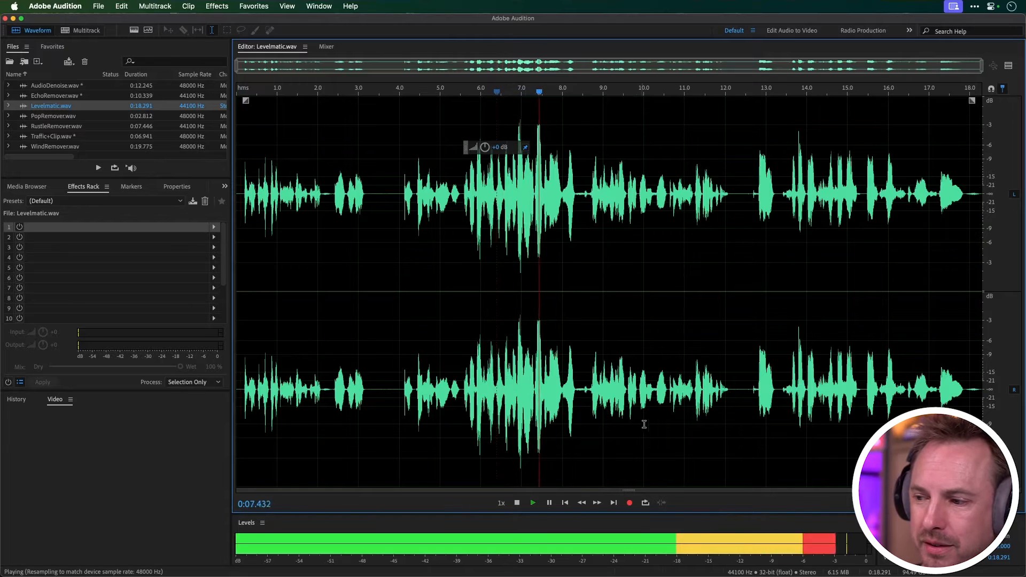
Stop playback and listen to the Levelmatic.wav recording from the quieter section at about 12.5 seconds
key("space")
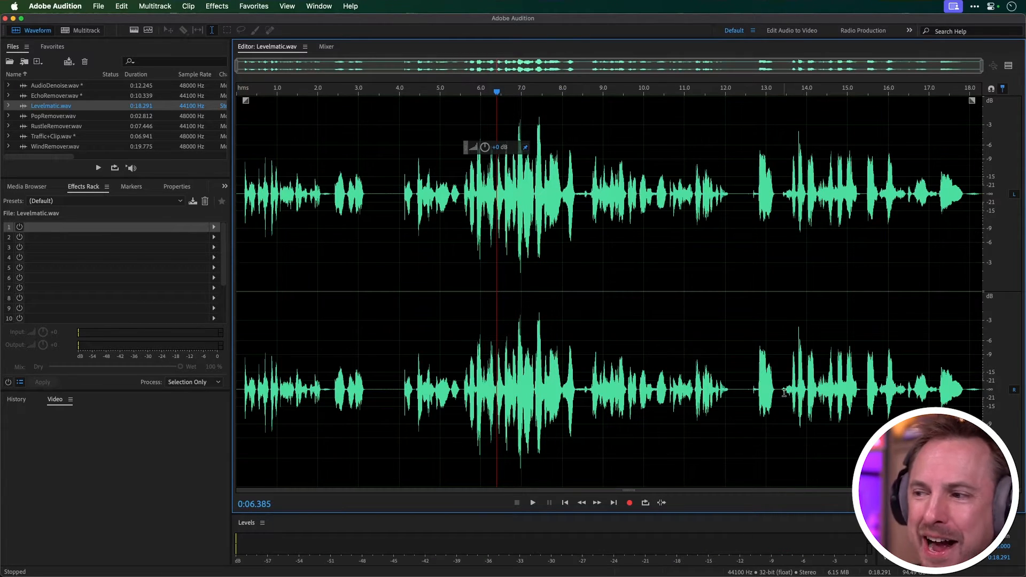
left_click(744, 386)
key("space")
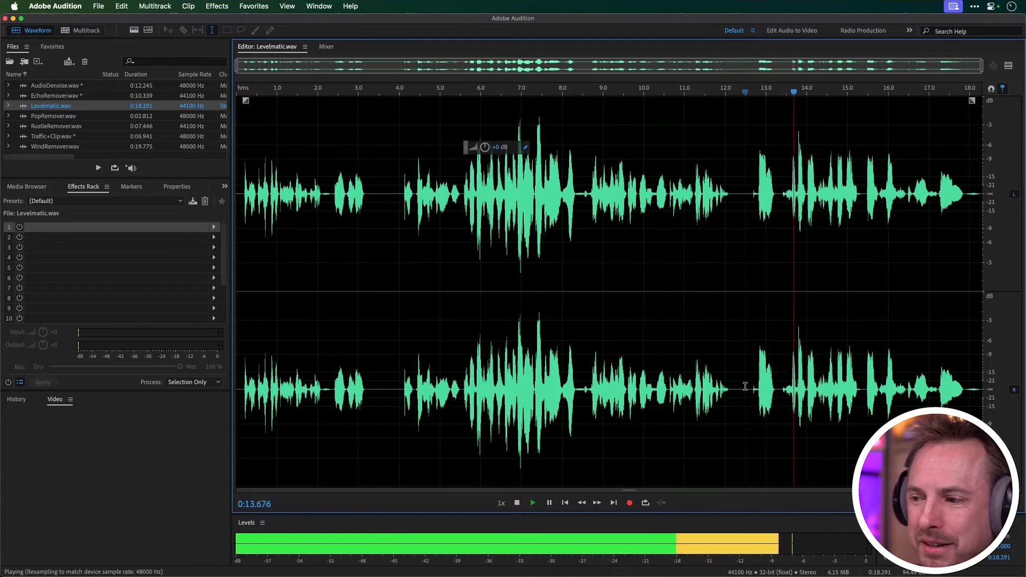
key("space")
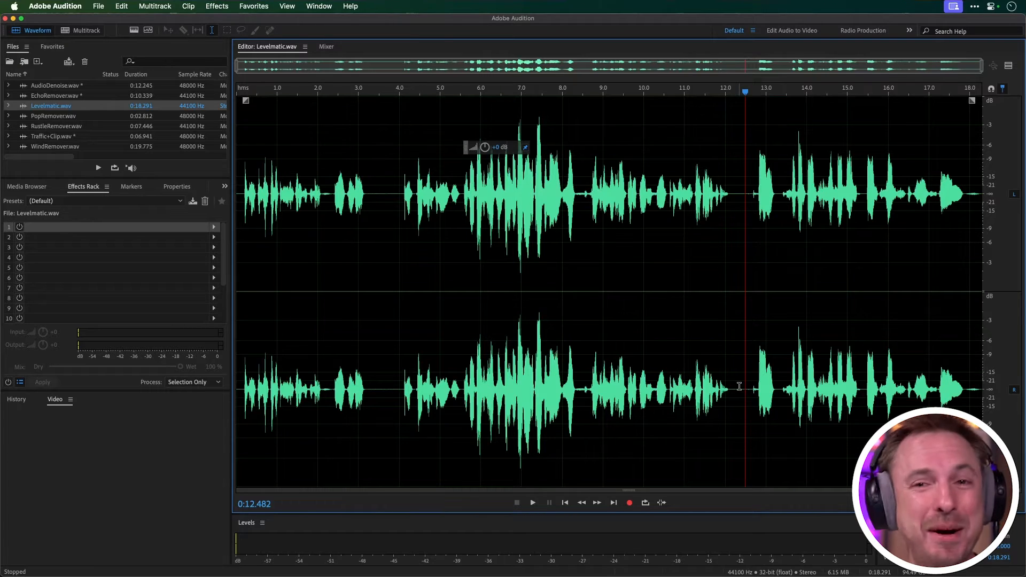
Return the playhead to the start of Levelmatic.wav and add the AU effect Levelmatic Complete to rack slot 1
left_click(239, 212)
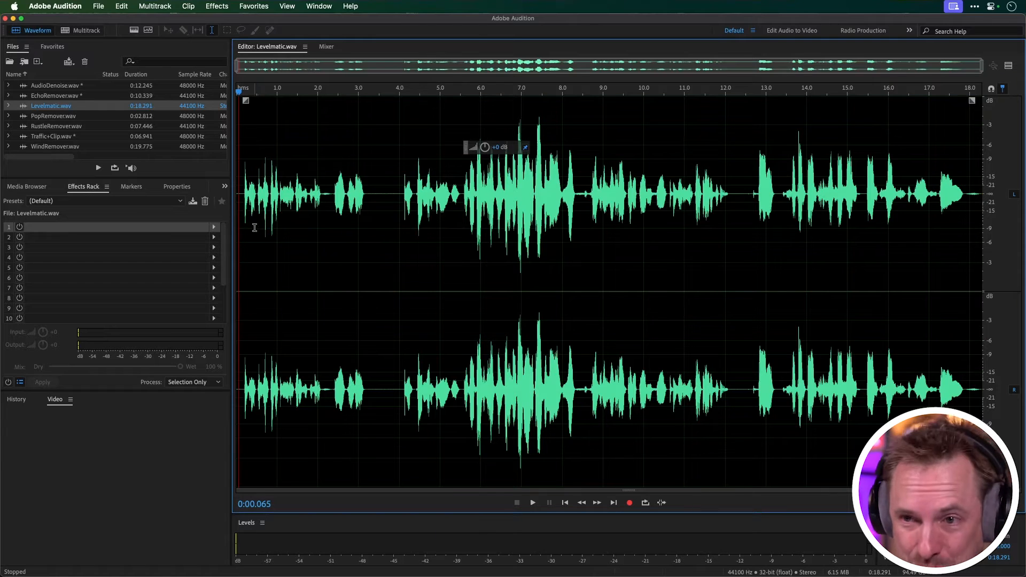
left_click(215, 228)
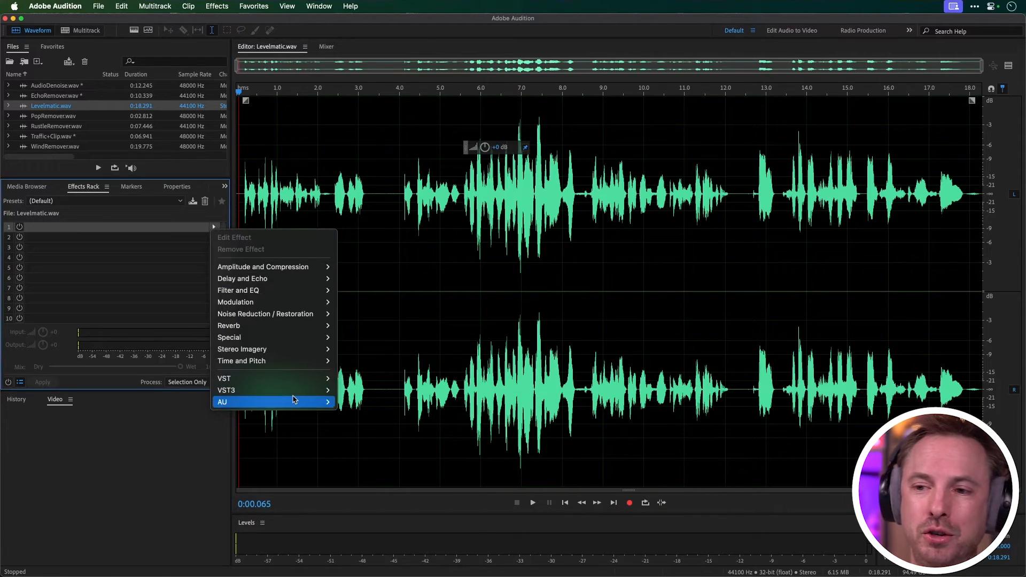
mouse_move(321, 403)
mouse_move(407, 403)
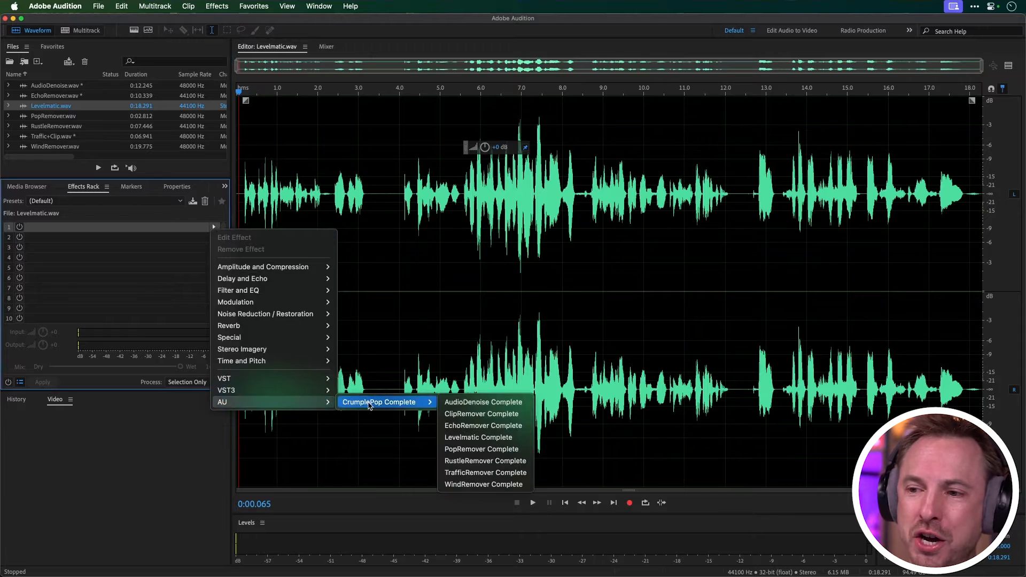
left_click(481, 442)
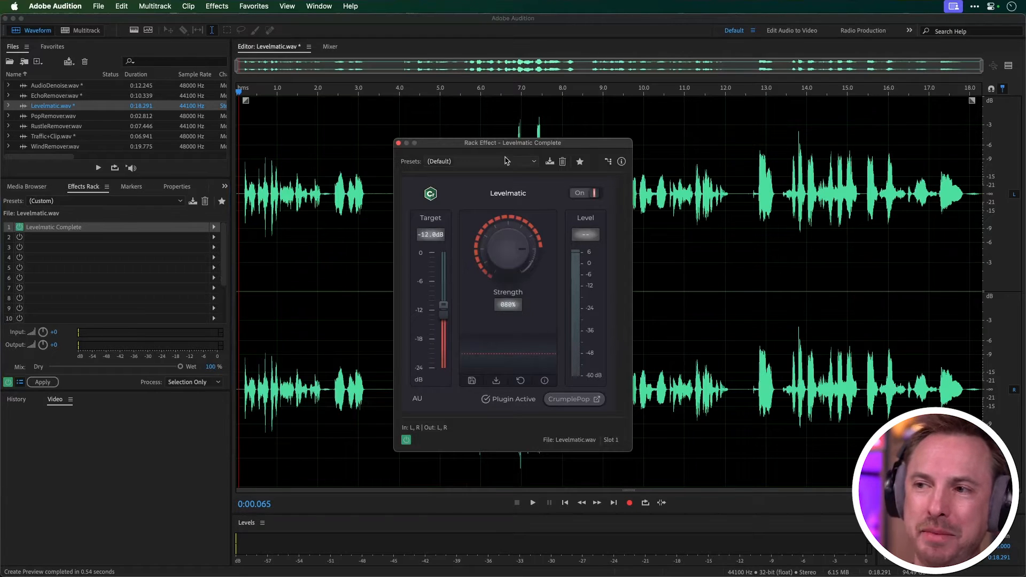
Move the Levelmatic window off the waveform, show the Preview Editor and set the Target to -3 dB
left_click_drag(504, 147, 112, 142)
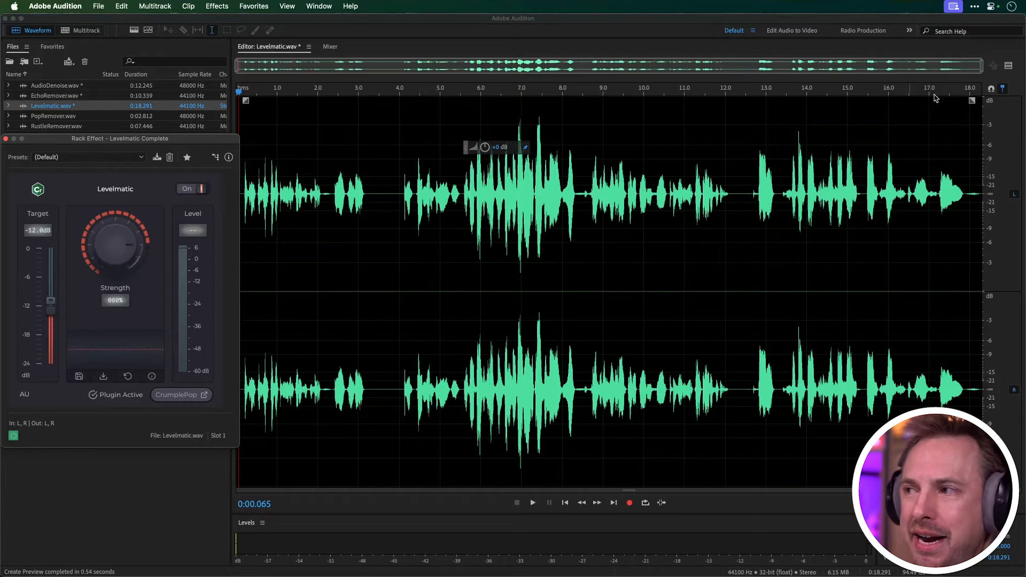
left_click(1009, 66)
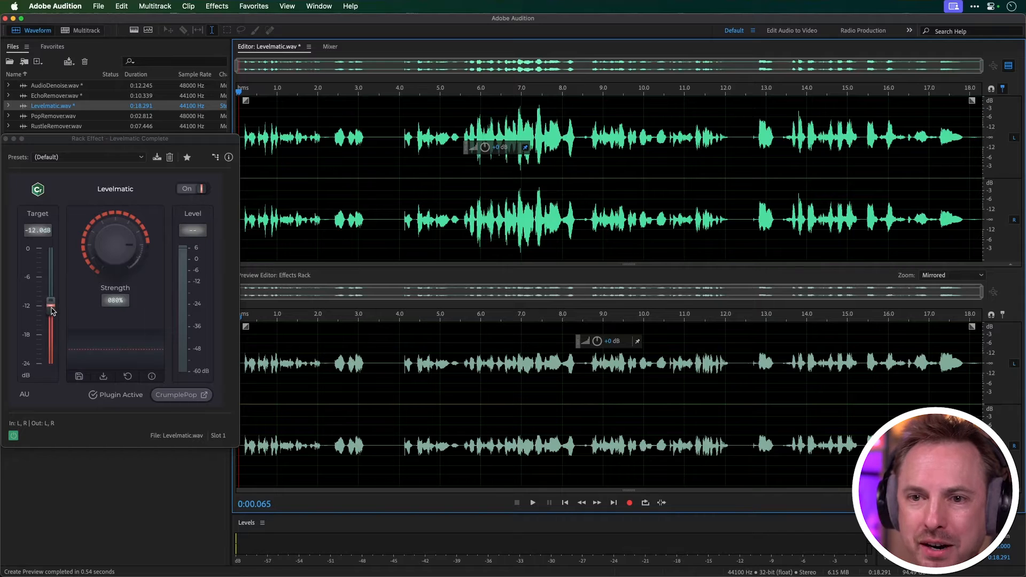
left_click_drag(52, 310, 53, 266)
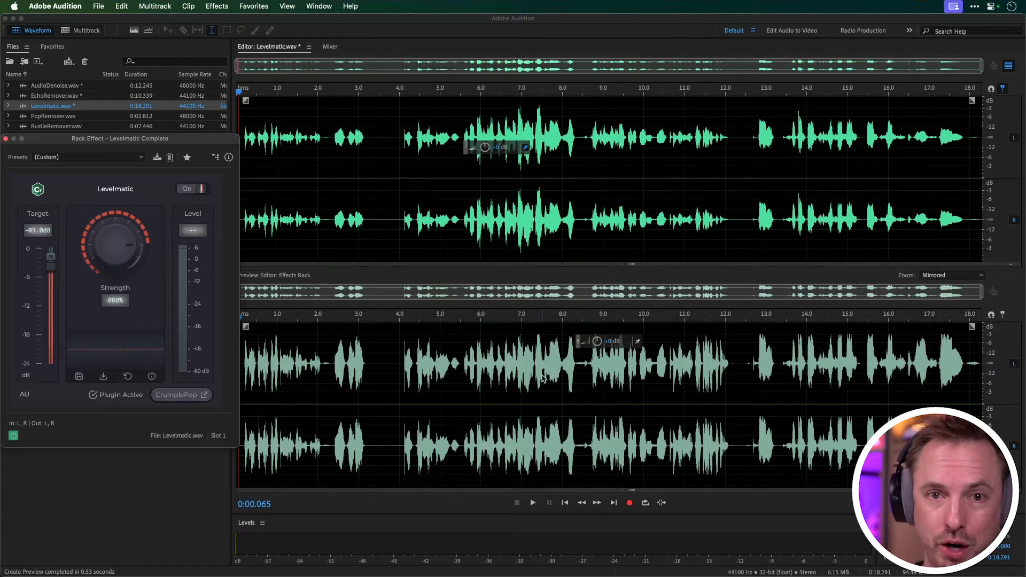
Compare playback from the start with Levelmatic on and off, leaving the effect switched on
key("space")
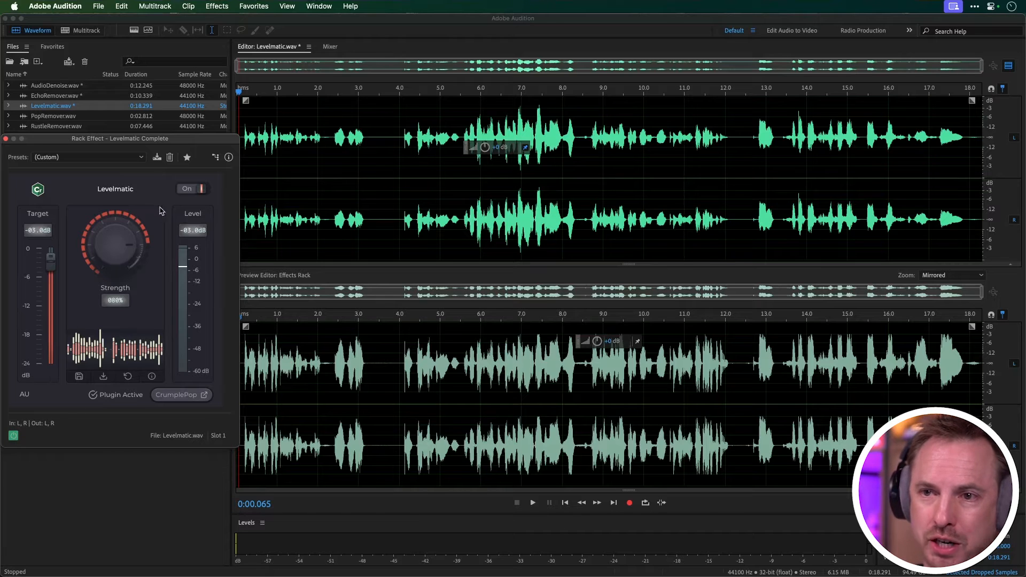
left_click(185, 189)
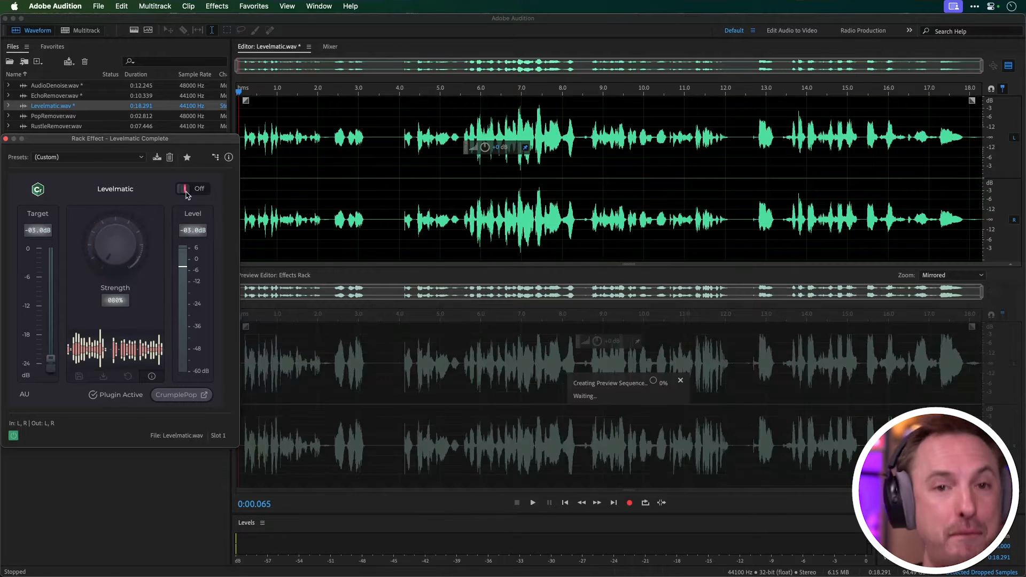
key("space")
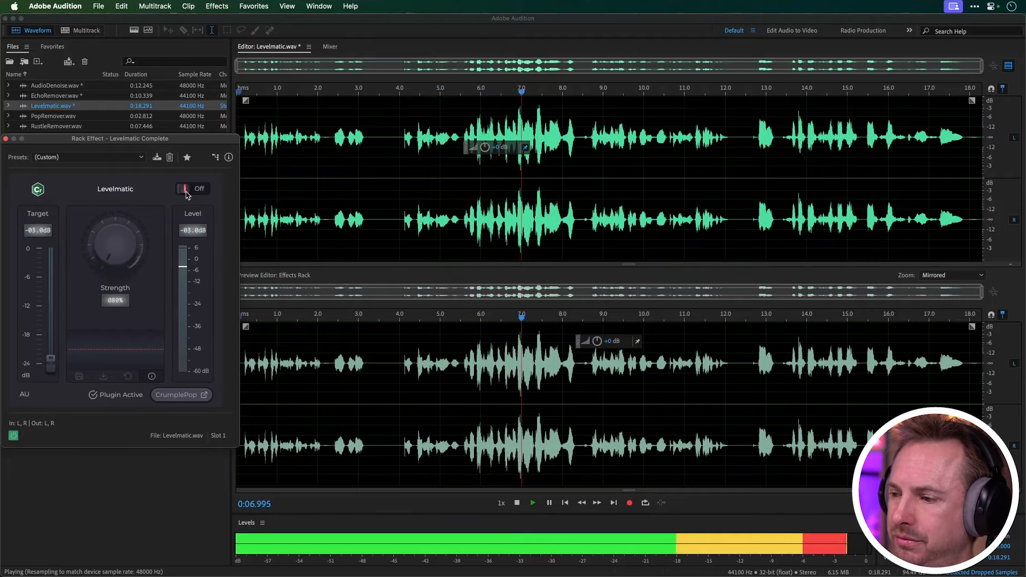
key("space")
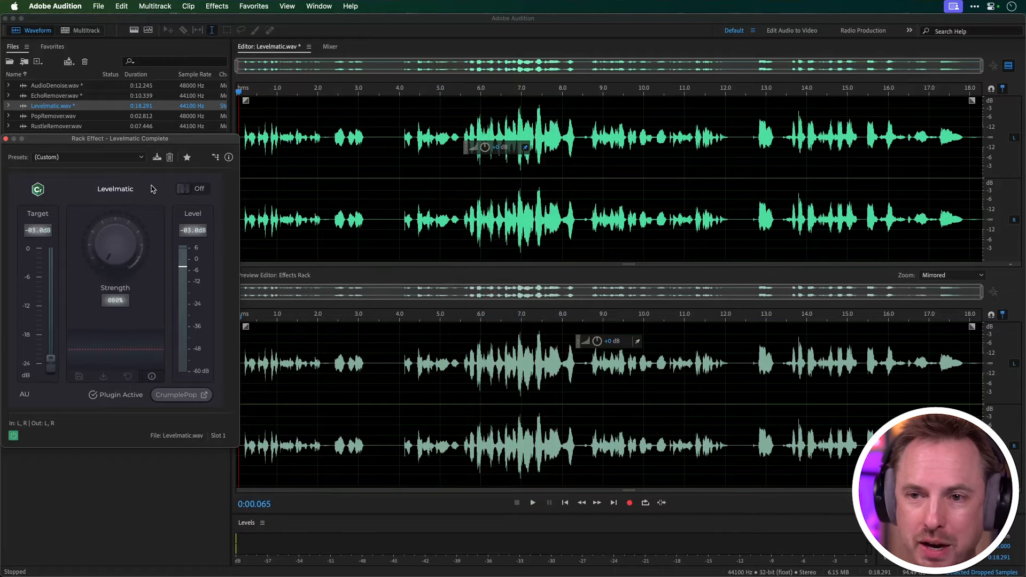
left_click(193, 190)
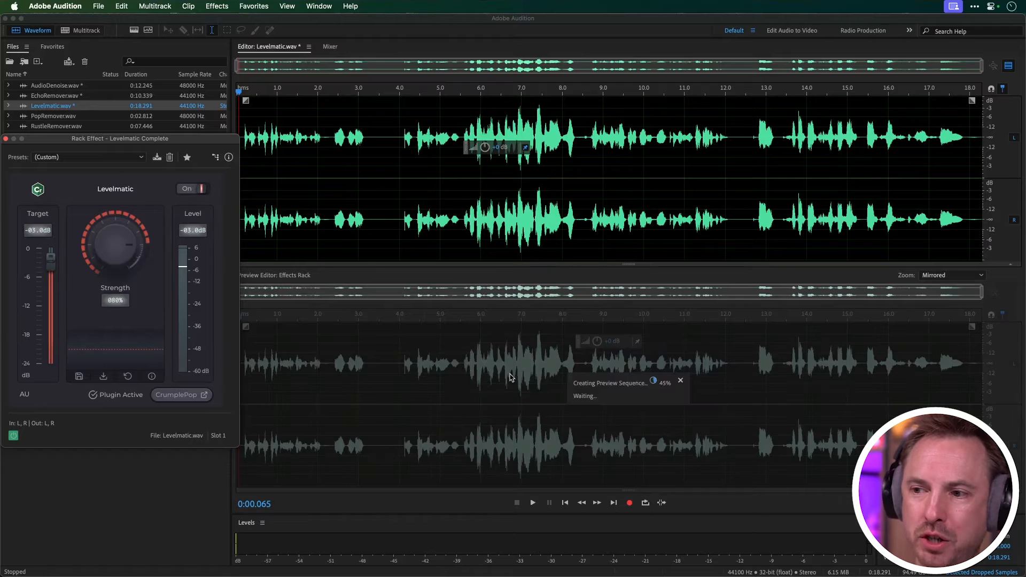
Set Levelmatic's Strength to 27% and close its effect window
left_click_drag(129, 247, 100, 236)
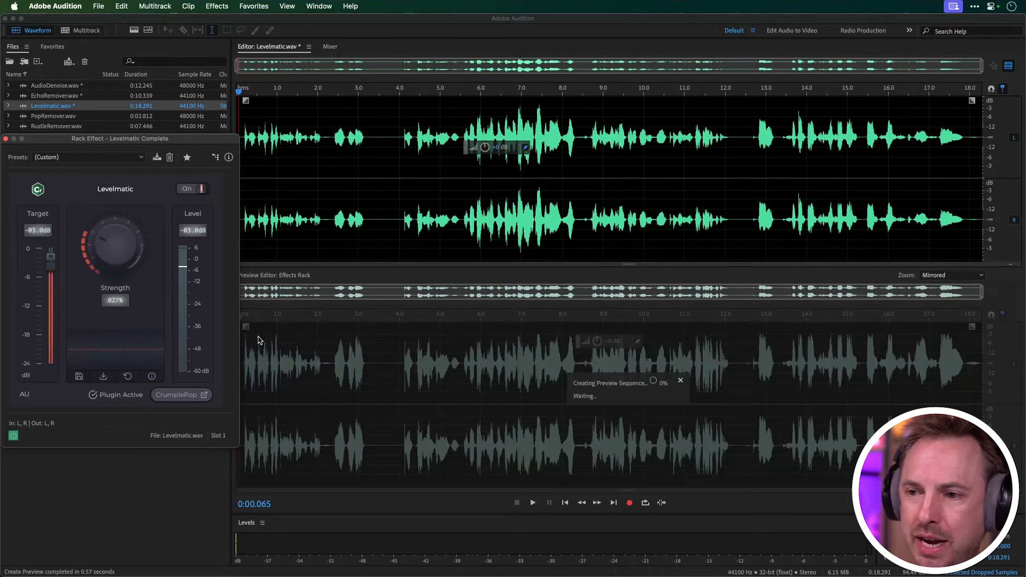
left_click(401, 353)
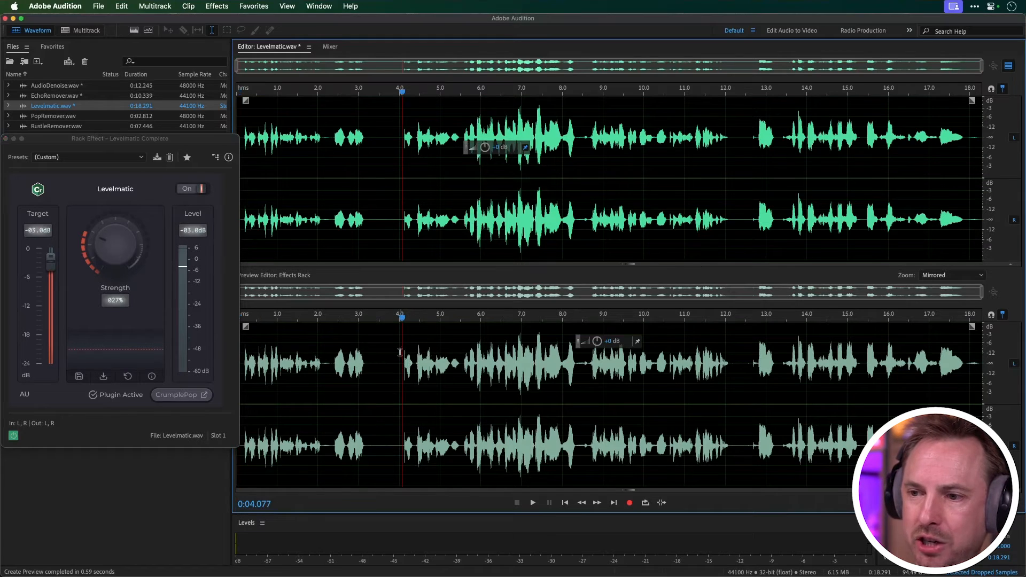
mouse_move(401, 353)
left_mouse_down()
mouse_move(476, 353)
mouse_move(400, 350)
left_mouse_up()
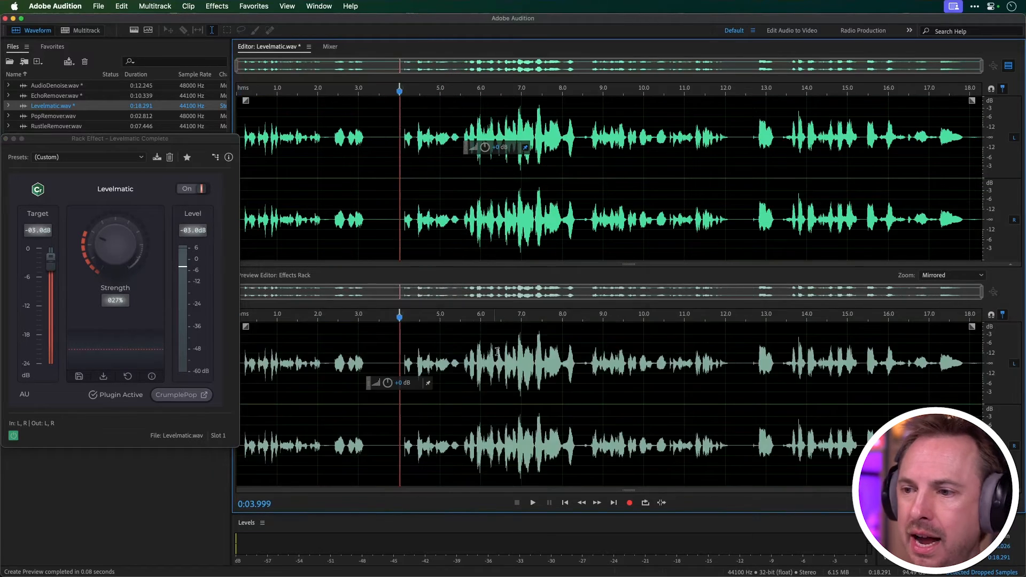
left_click(478, 368)
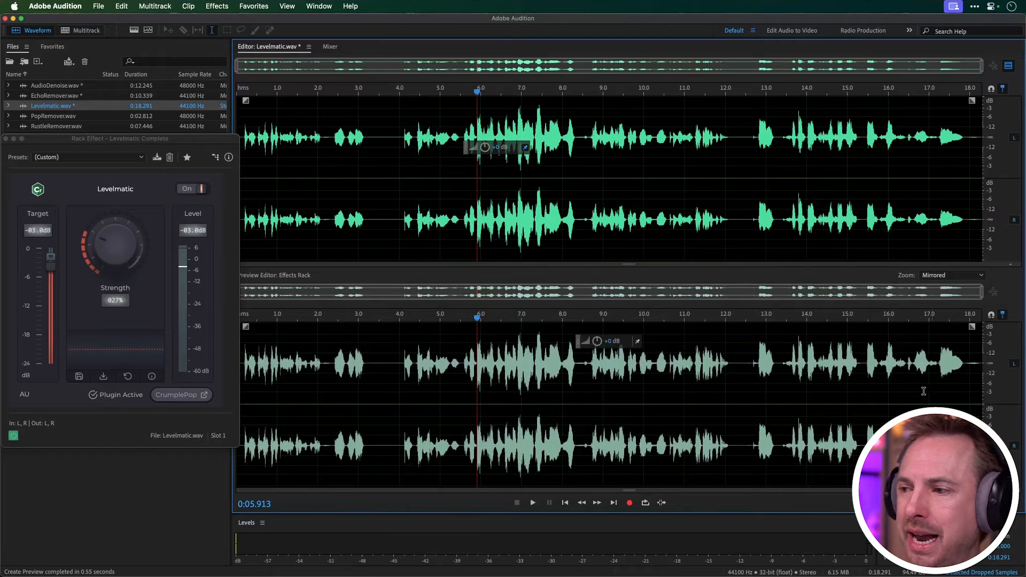
left_click(5, 139)
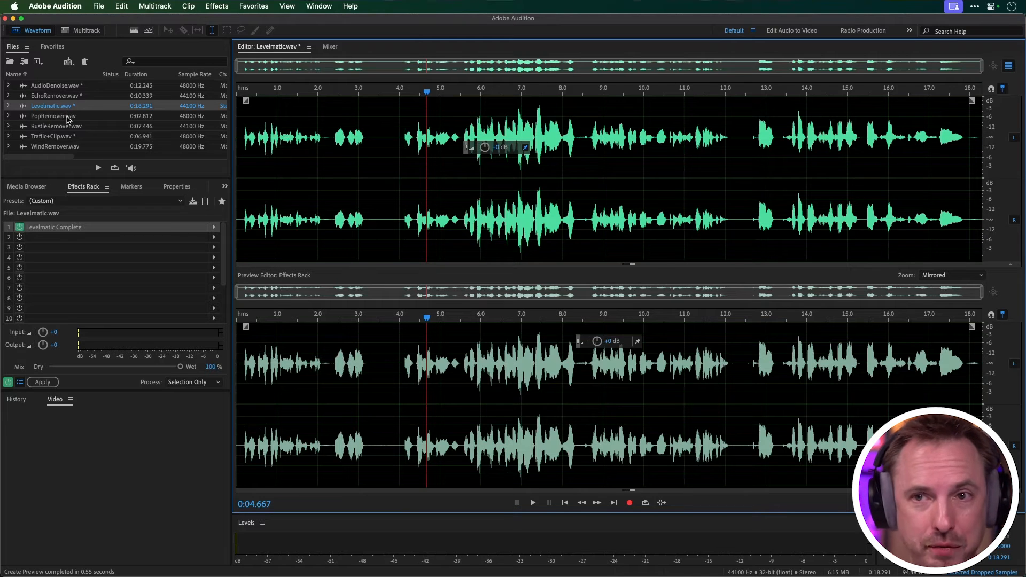
Open PopRemover.wav, start playback near its beginning and hide the Preview Editor
double_click(68, 117)
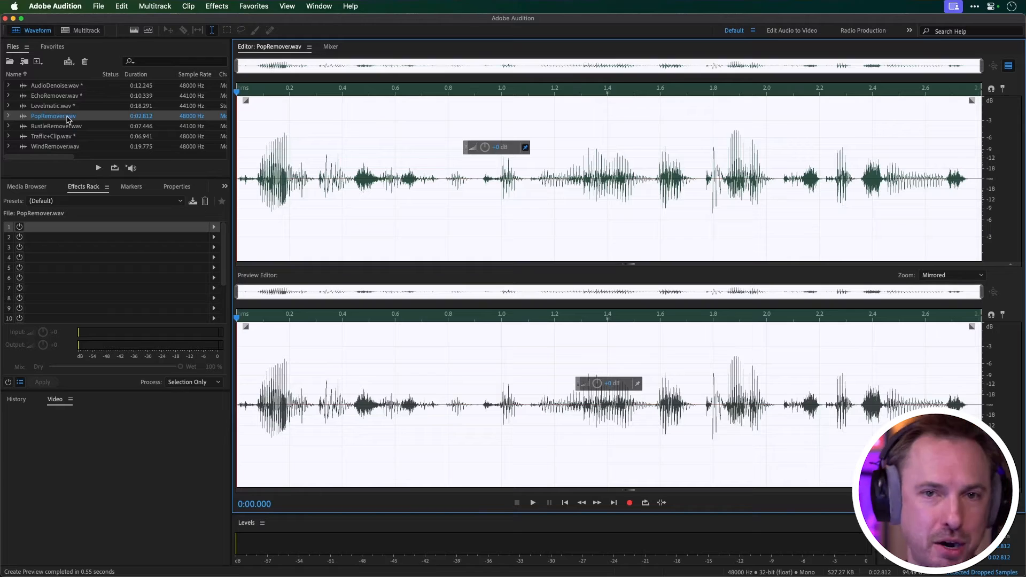
left_click(240, 204)
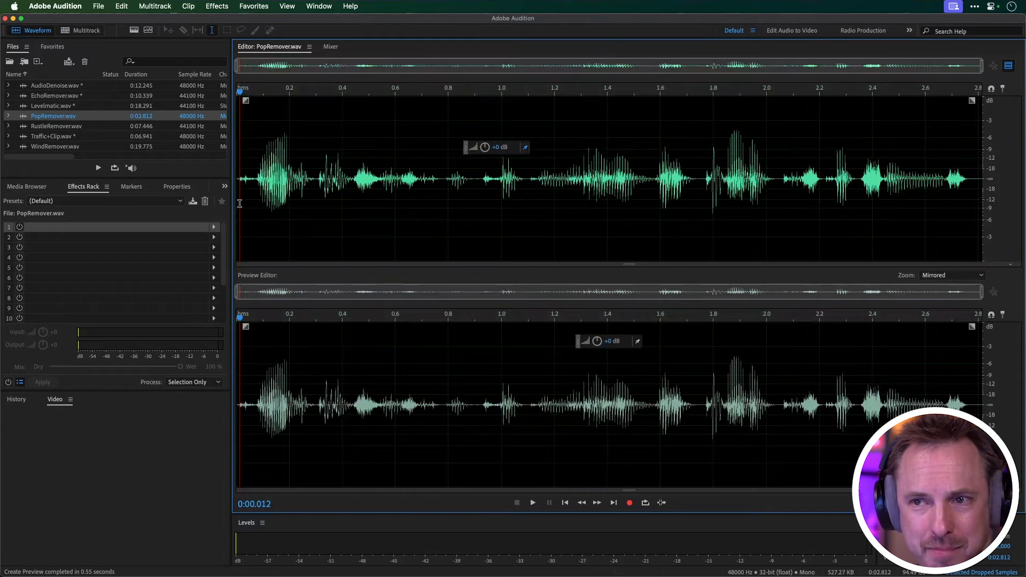
key("space")
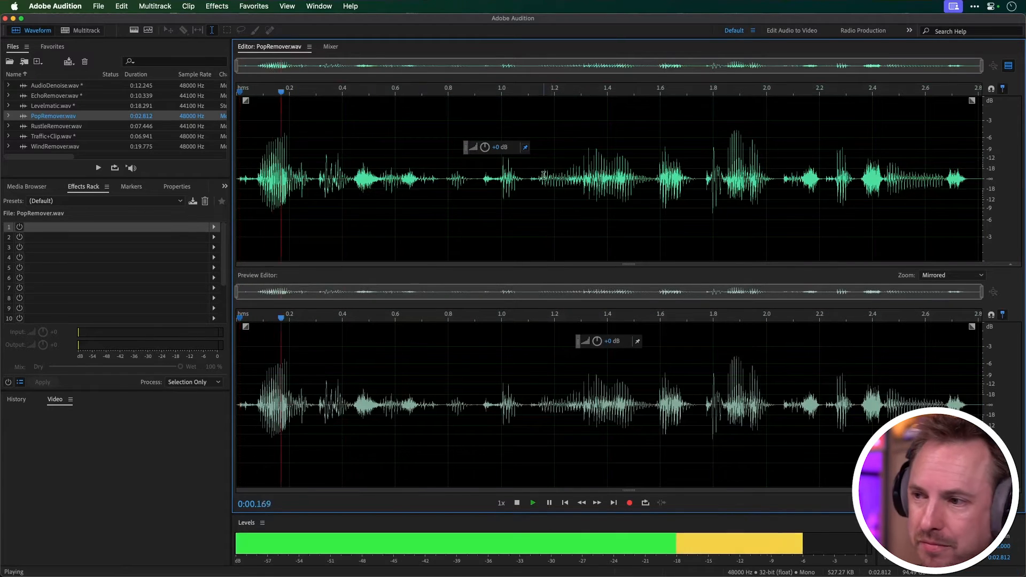
left_click(1008, 66)
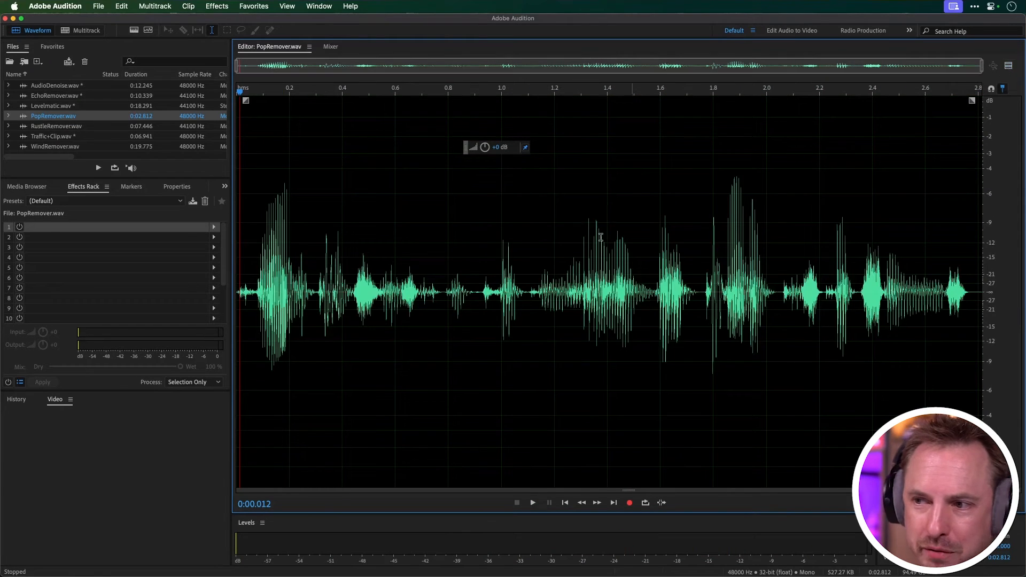
Play PopRemover.wav from its start, and select and play the section from about 1.1 seconds to near the end
key("space")
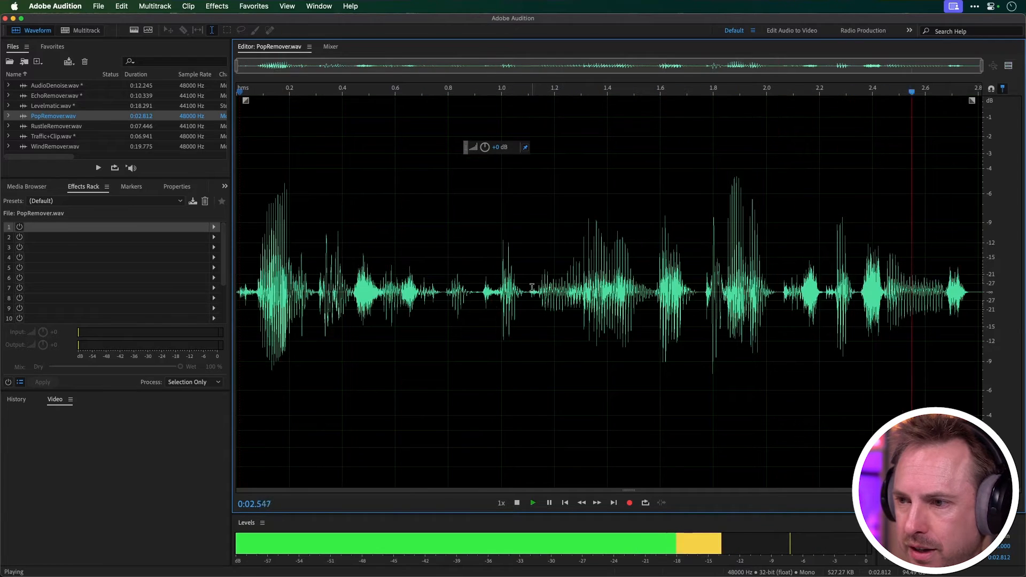
key("space")
left_click_drag(530, 310, 973, 314)
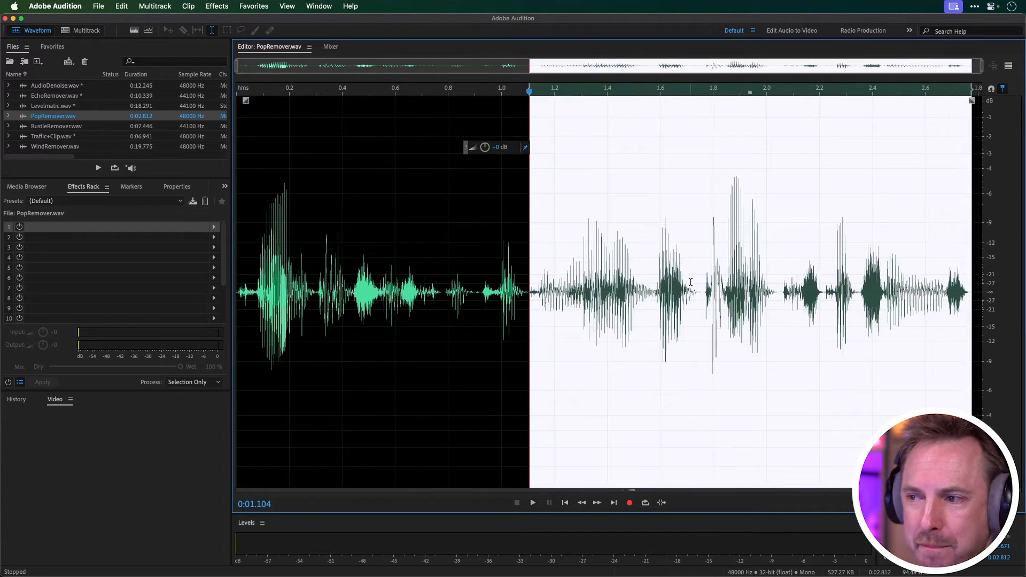
key("space")
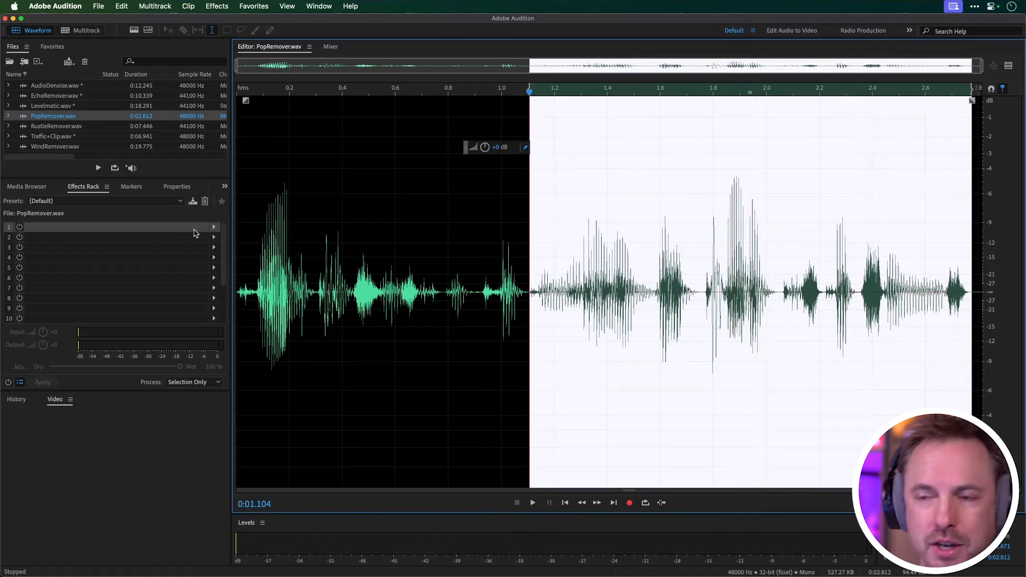
Add the AU effect PopRemover Complete to rack slot 1 of PopRemover.wav
left_click(214, 227)
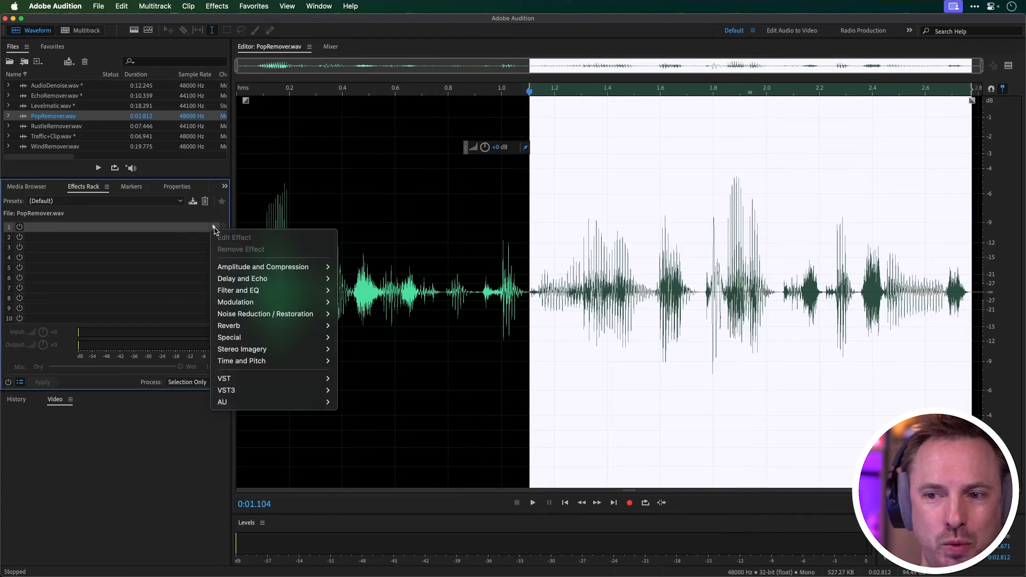
mouse_move(284, 401)
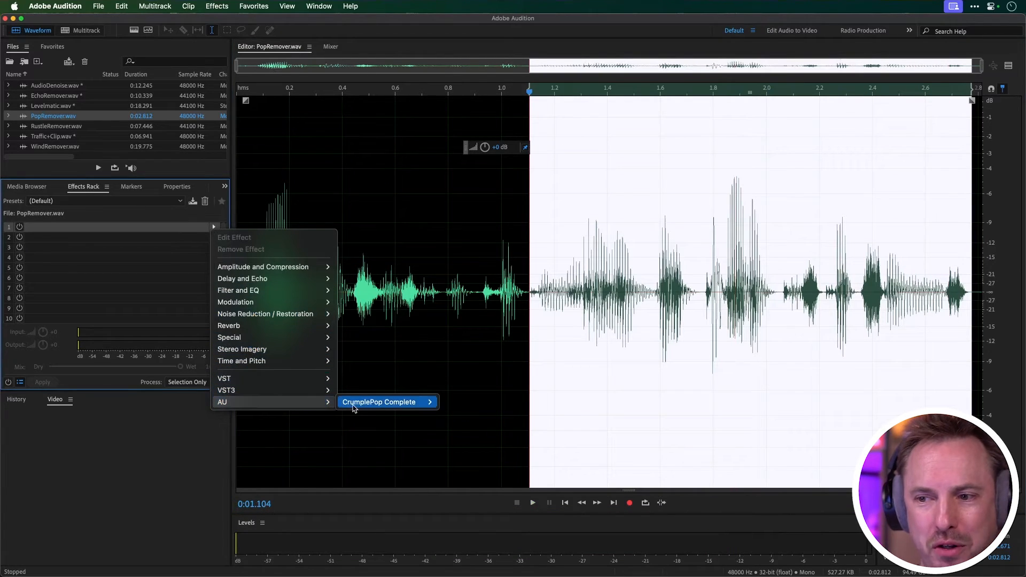
mouse_move(353, 409)
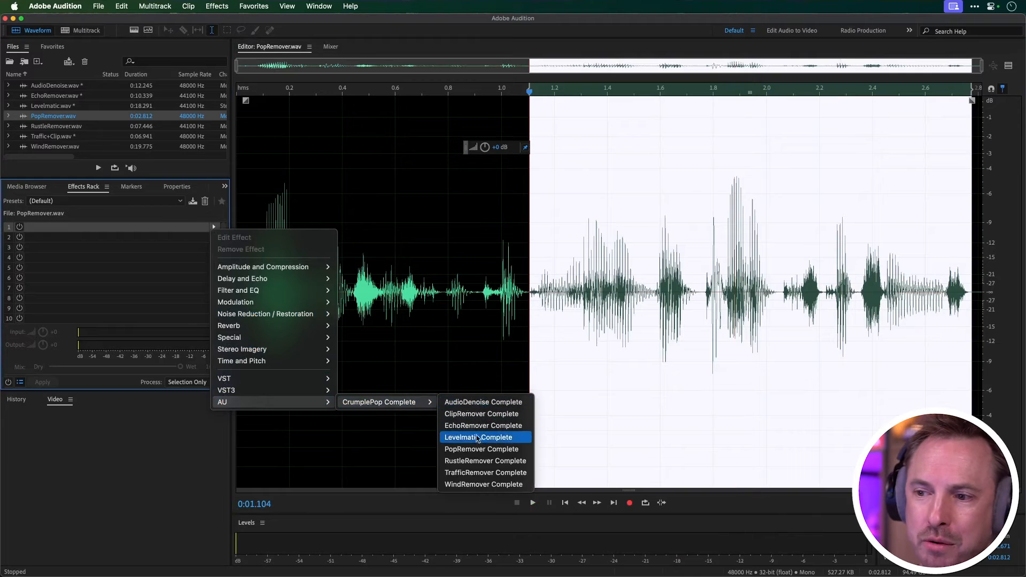
left_click(477, 452)
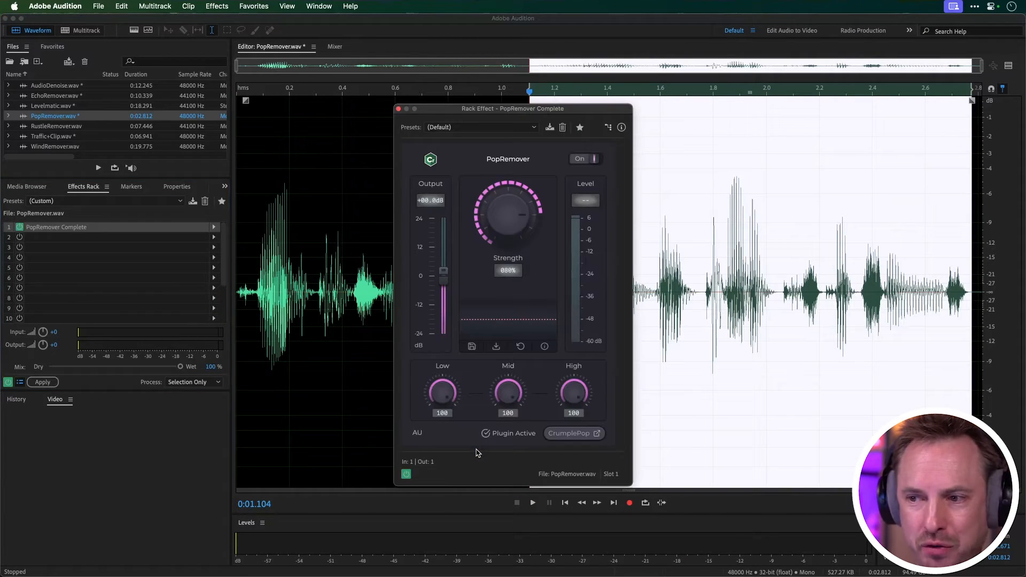
Play the selected section of PopRemover.wav with PopRemover active, and play the file from its start
key("space")
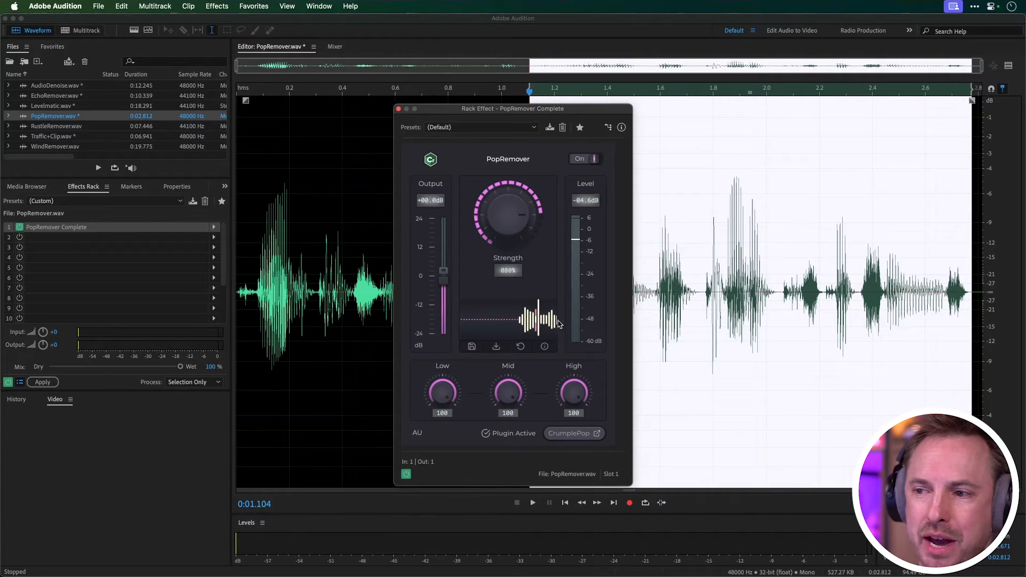
key("space")
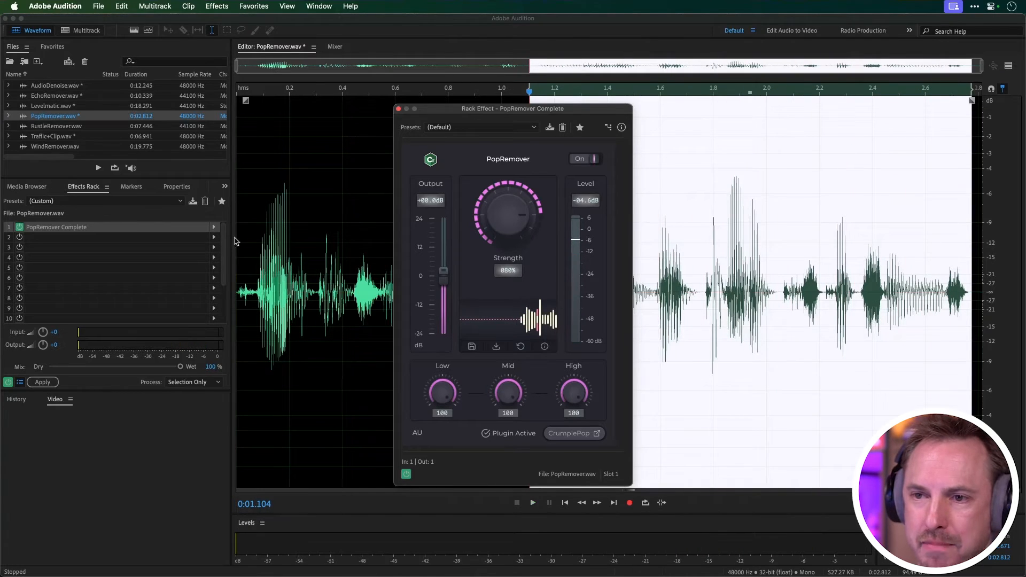
left_click(237, 236)
key("space")
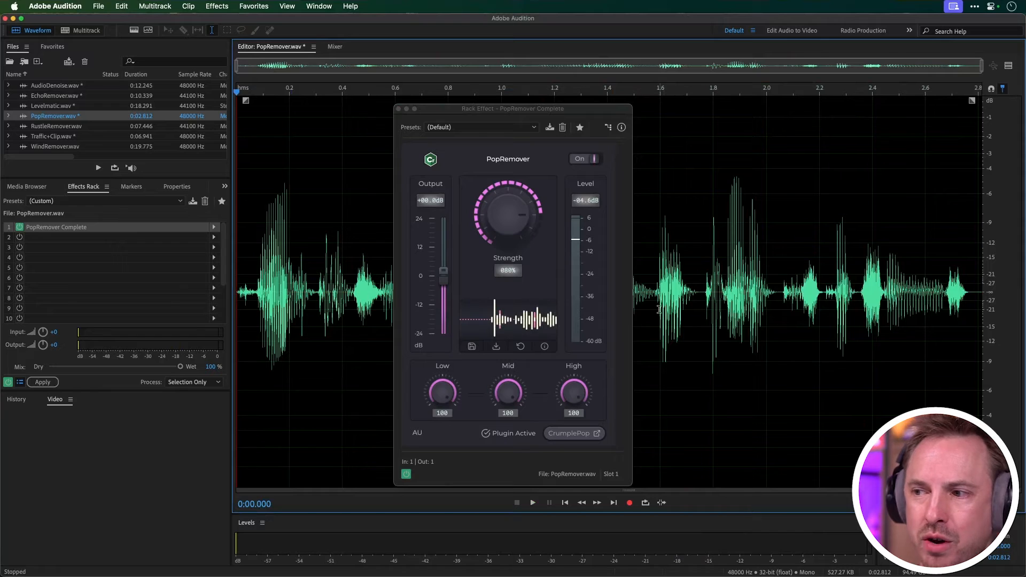
Select about 1.58 to 2.04 seconds of PopRemover.wav and play it with PopRemover switched off and on for comparison
left_click_drag(656, 309, 778, 323)
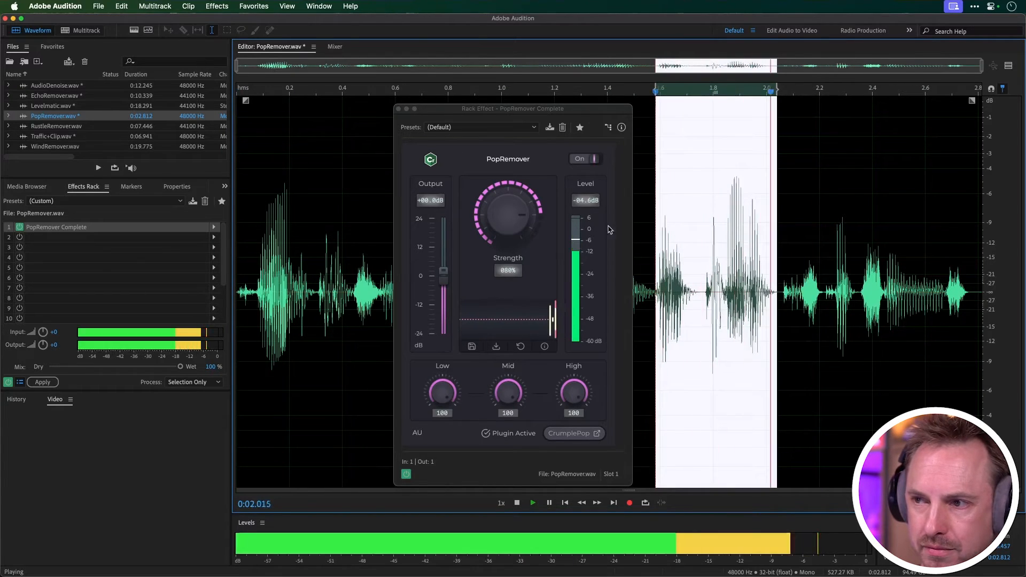
left_click(588, 160)
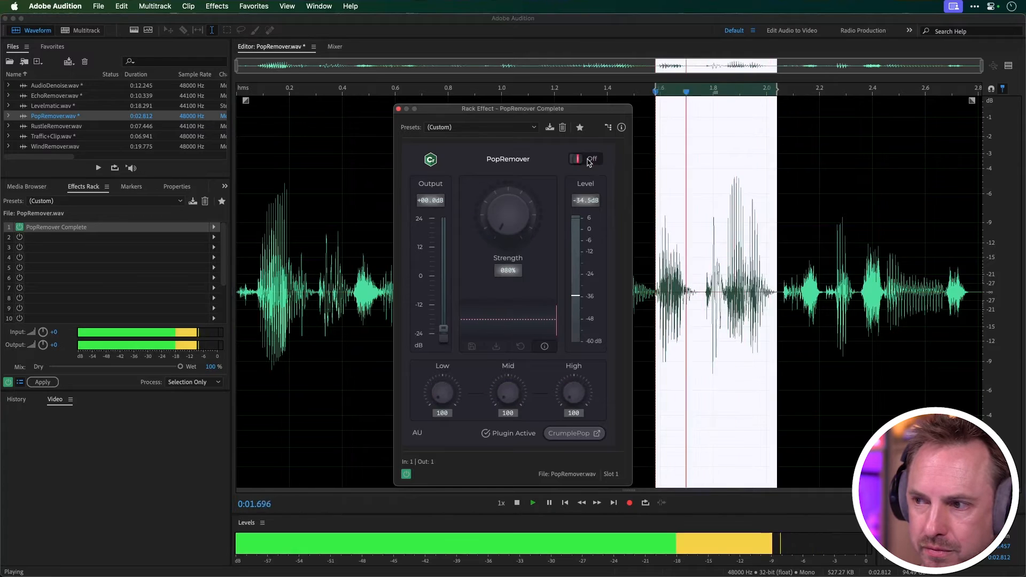
left_click(588, 159)
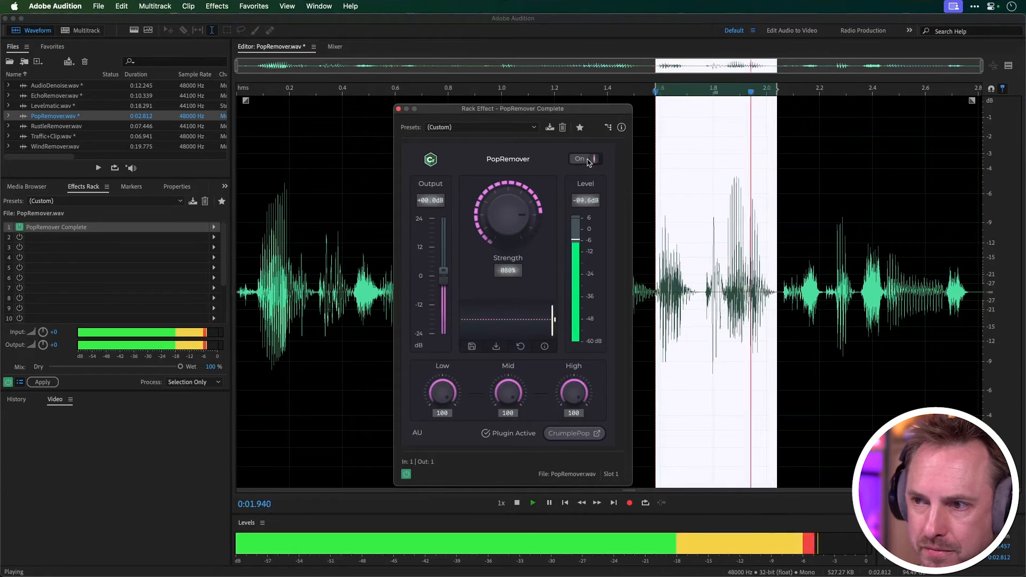
key("space")
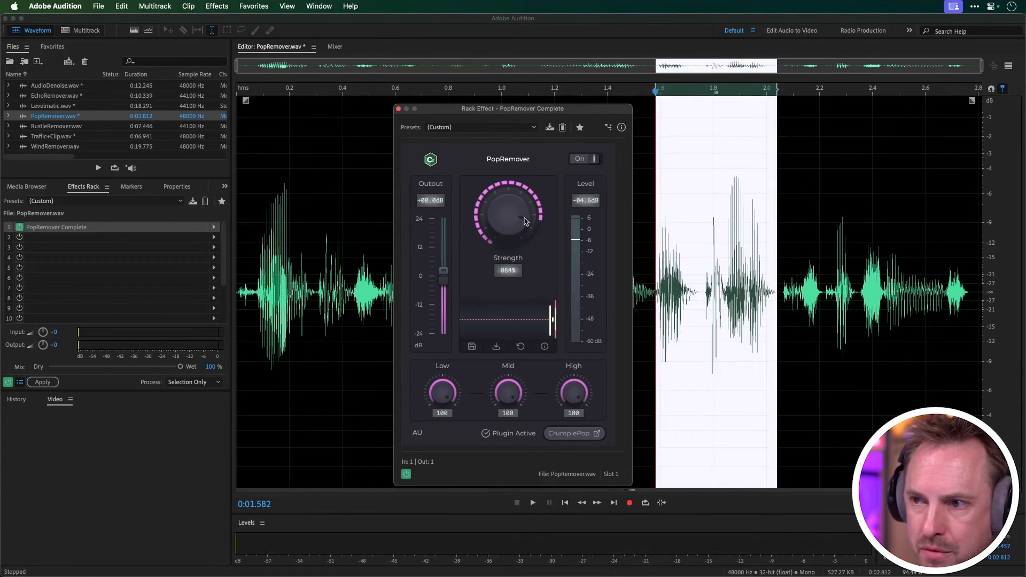
Raise PopRemover's Strength to 100% while auditioning the selected section
left_click_drag(518, 227, 517, 218)
key("space")
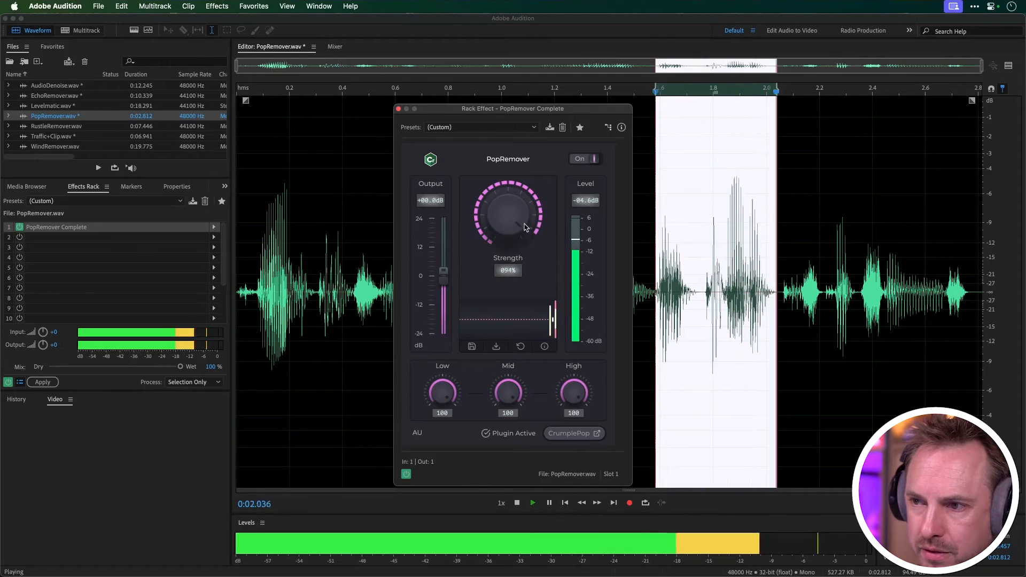
key("space")
key("space")
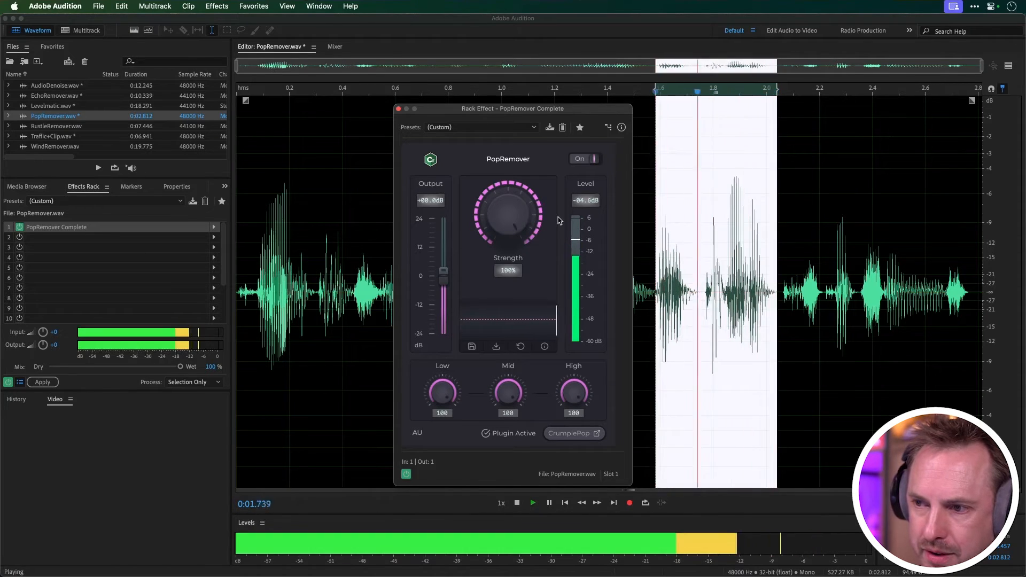
key("space")
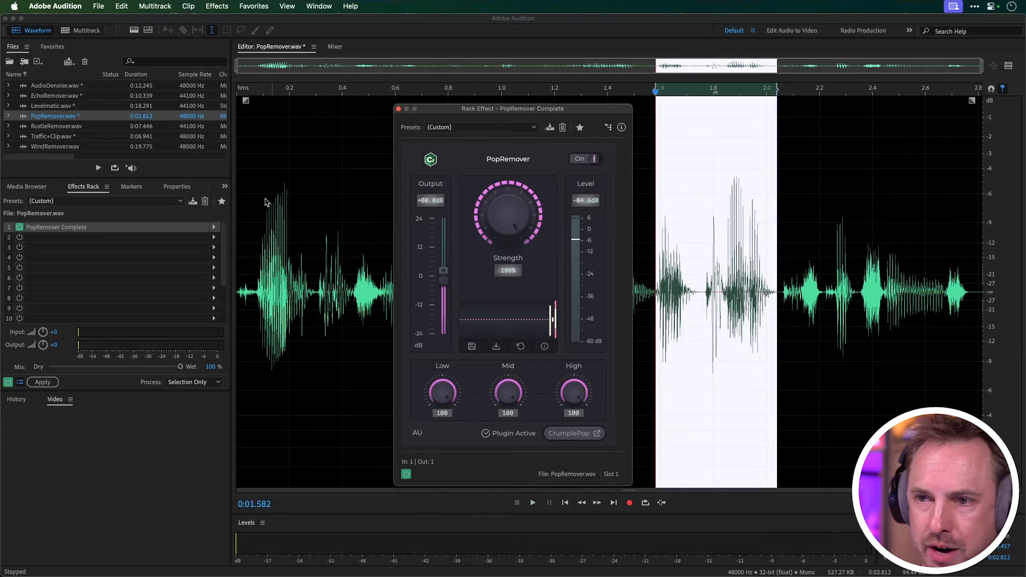
Play PopRemover.wav from near its start, and select the section from about 1.5 to 2.4 seconds
left_click(247, 203)
key("space")
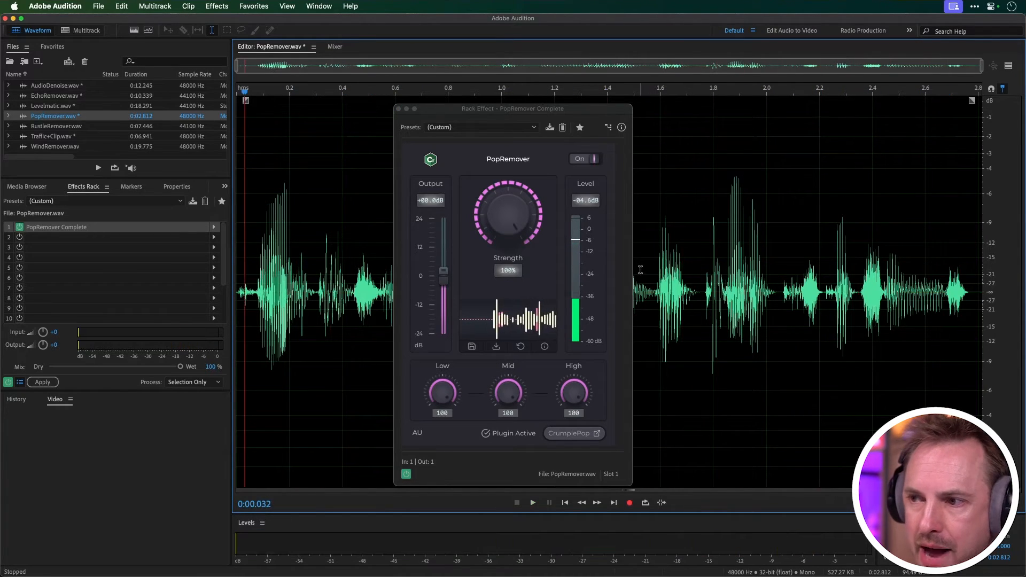
left_click_drag(640, 270, 875, 276)
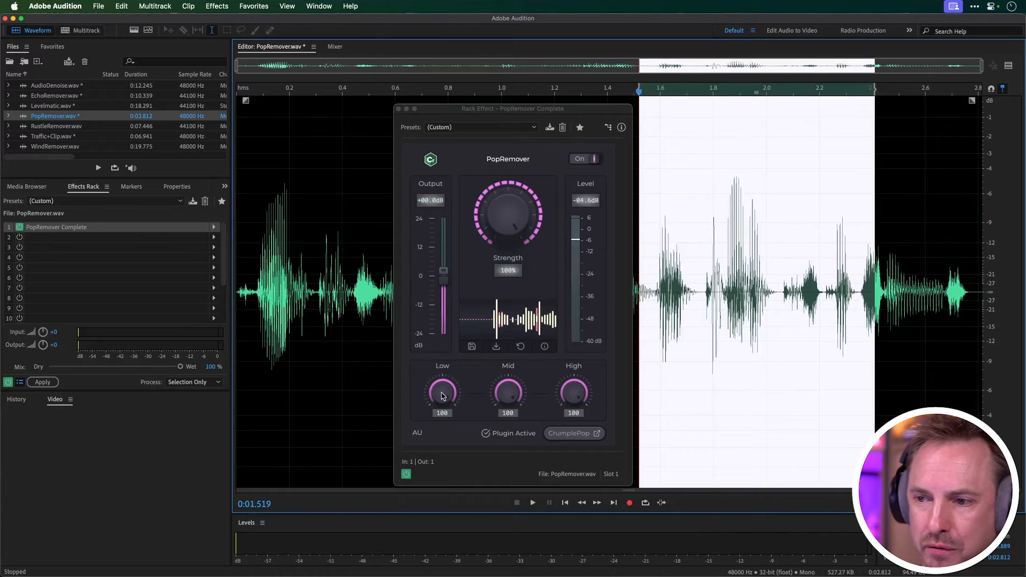
Lower PopRemover's Low band to 10 to audition the selected section, and bring it back to 100 during playback
left_click_drag(443, 396, 398, 457)
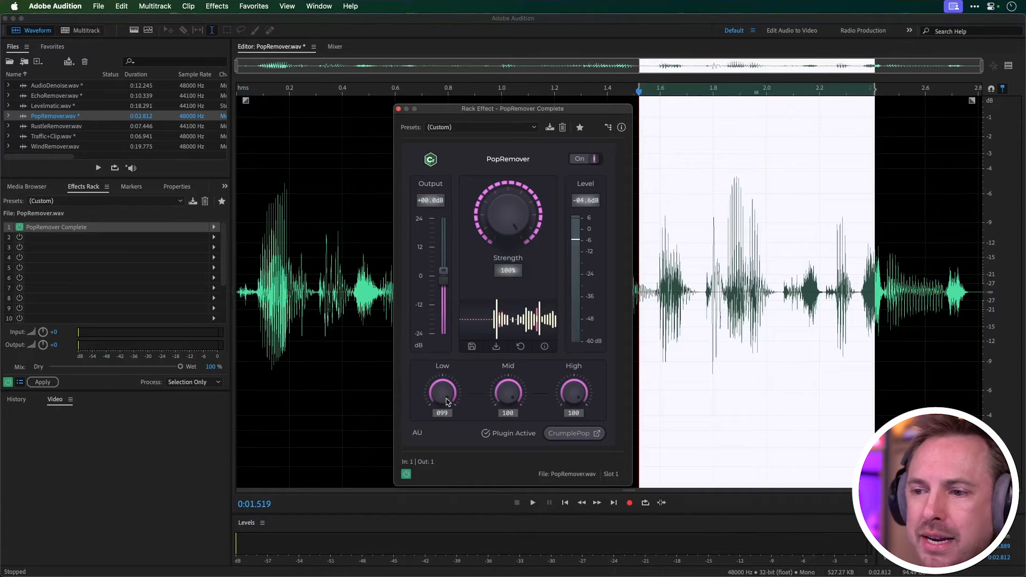
left_click_drag(437, 383, 438, 397)
key("space")
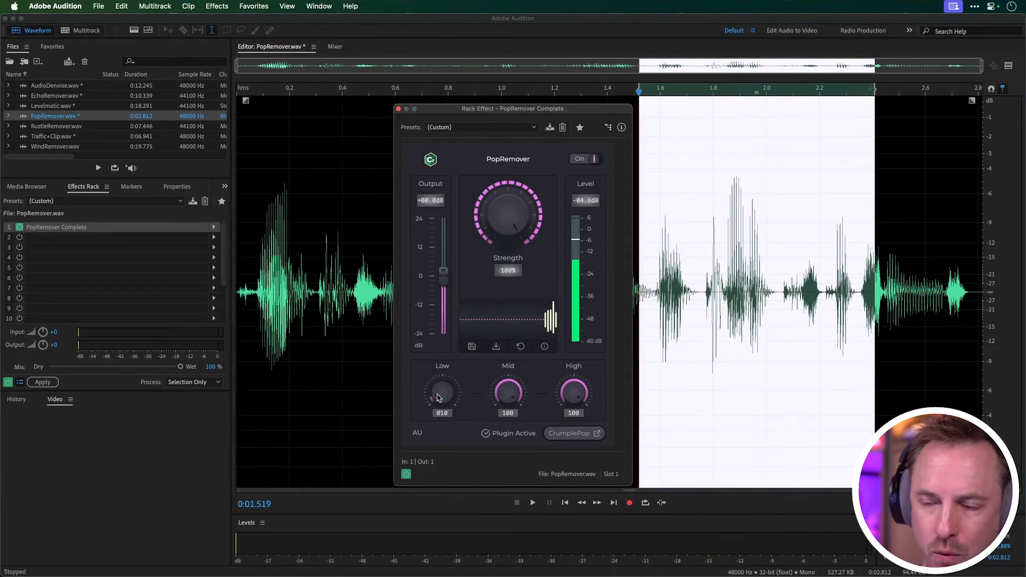
key("space")
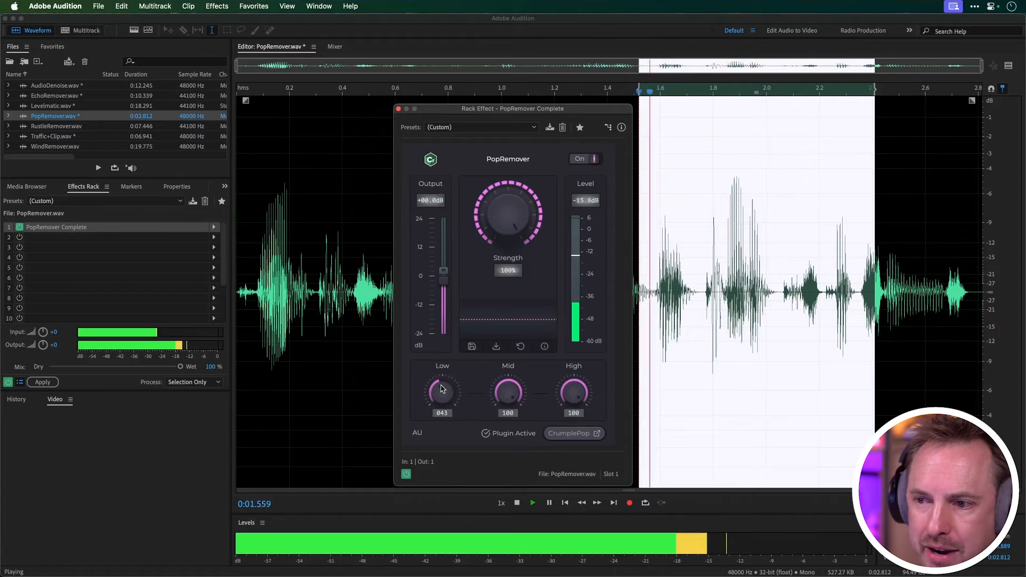
left_click_drag(441, 387, 471, 394)
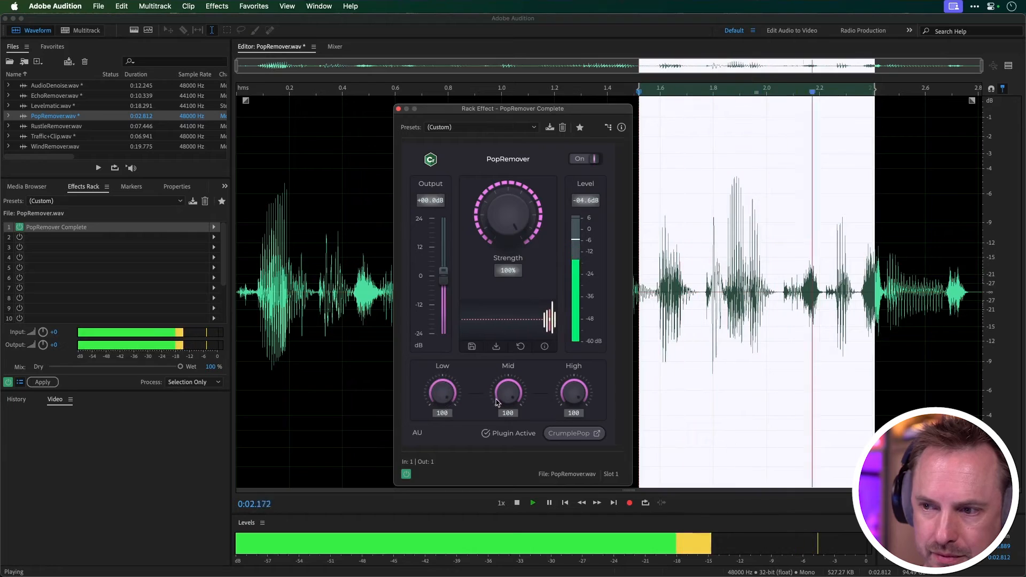
Set PopRemover's Mid and High bands to 0 and play the selected section
key("space")
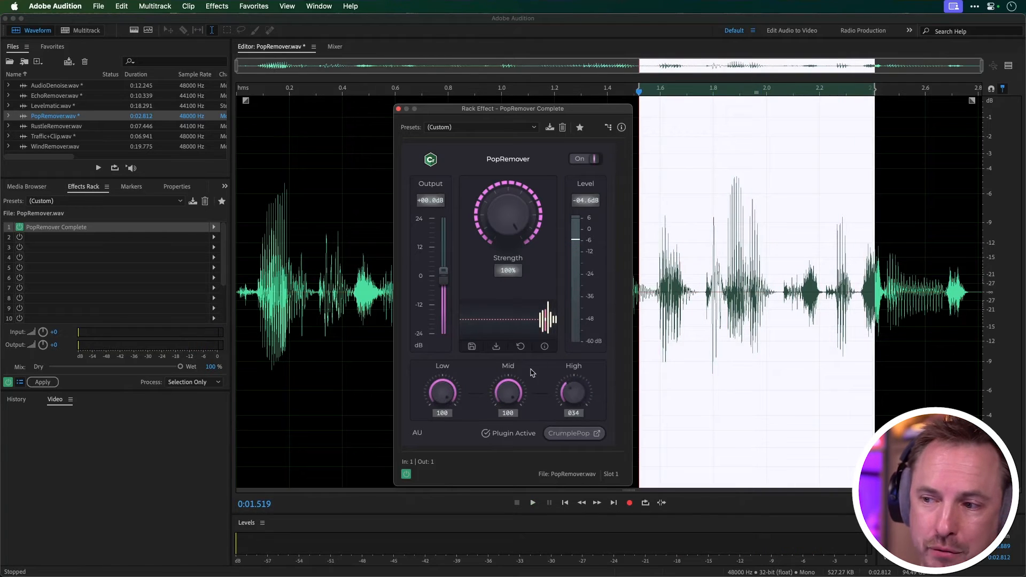
key("space")
left_click_drag(573, 394, 508, 416)
key("space")
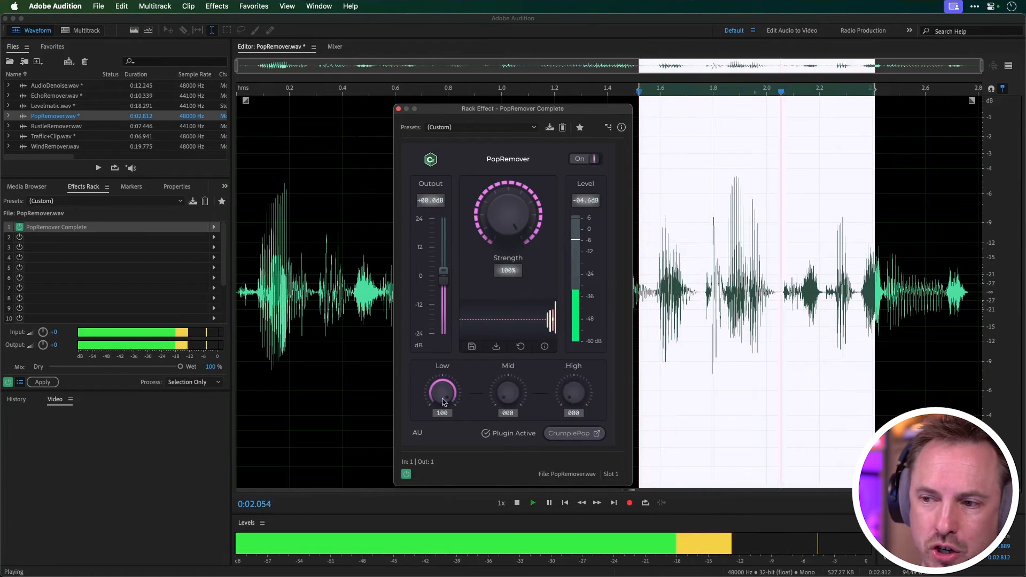
key("space")
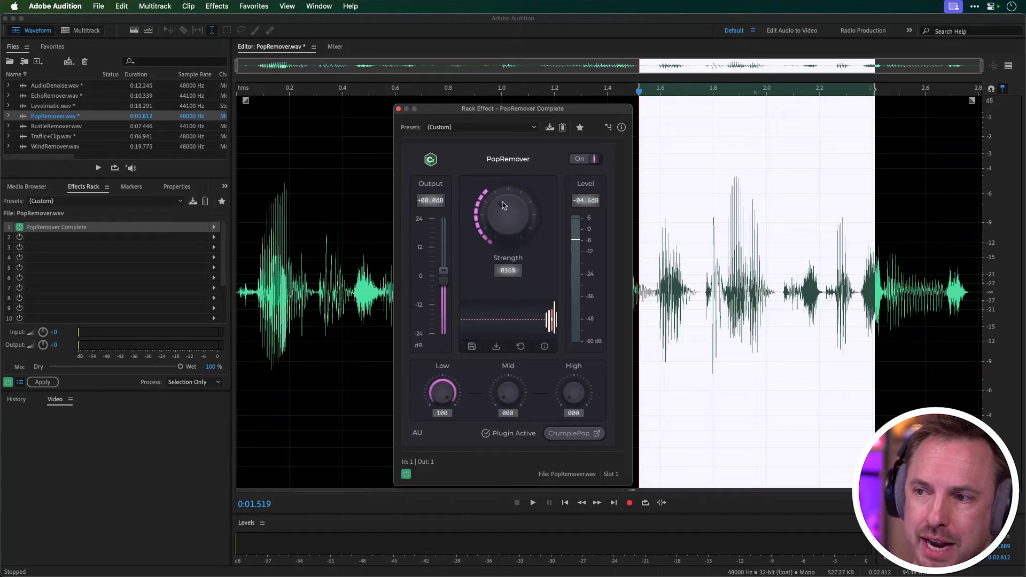
Adjust PopRemover's Strength to 93% while repeatedly playing the selected section
key("space")
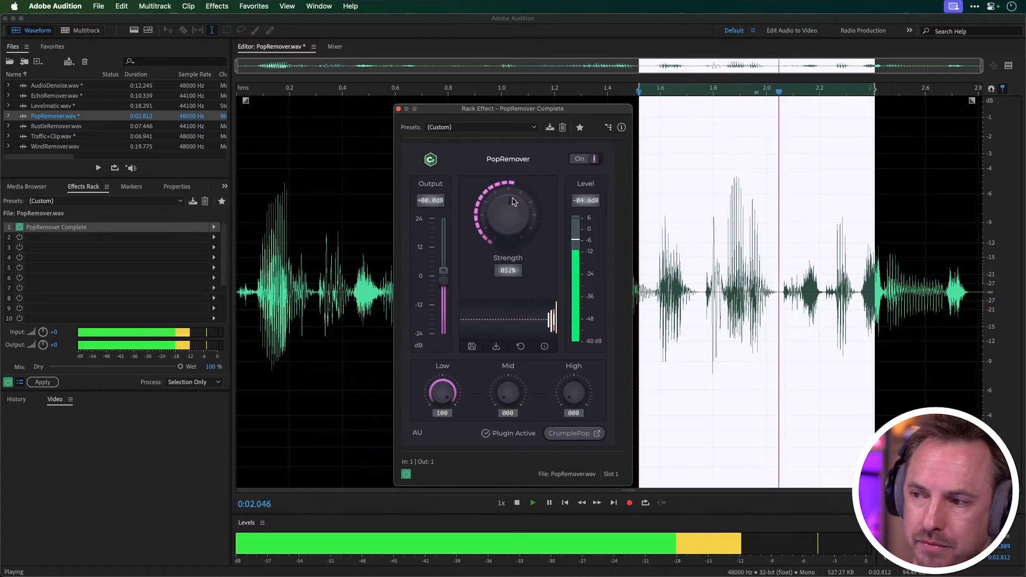
key("space")
left_click_drag(516, 201, 520, 206)
key("space")
key("space")
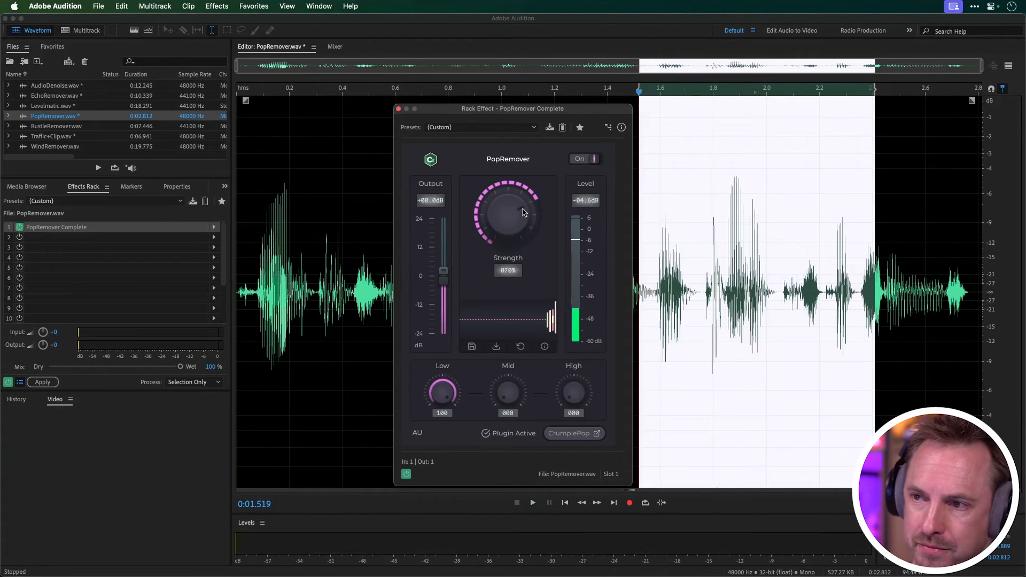
key("space")
key("space")
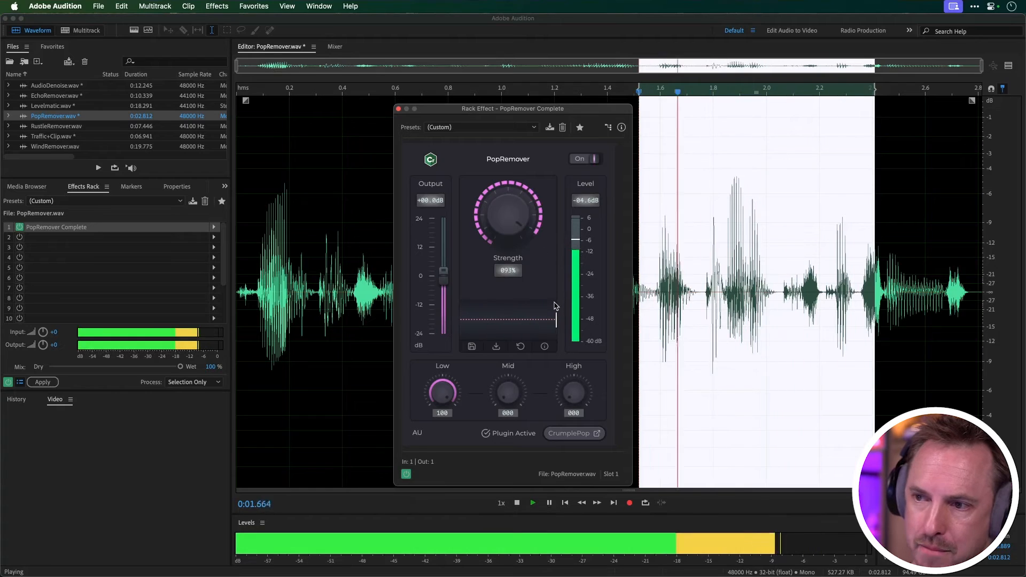
Close the PopRemover effect window, clear the selection and apply the effects rack to all of PopRemover.wav
left_click(399, 109)
left_click(255, 221)
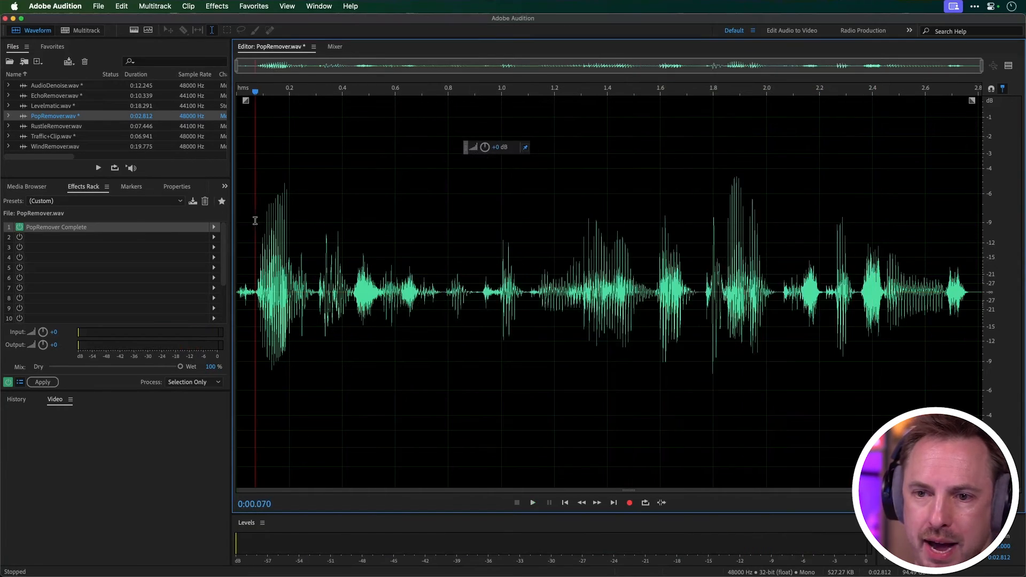
left_click(35, 385)
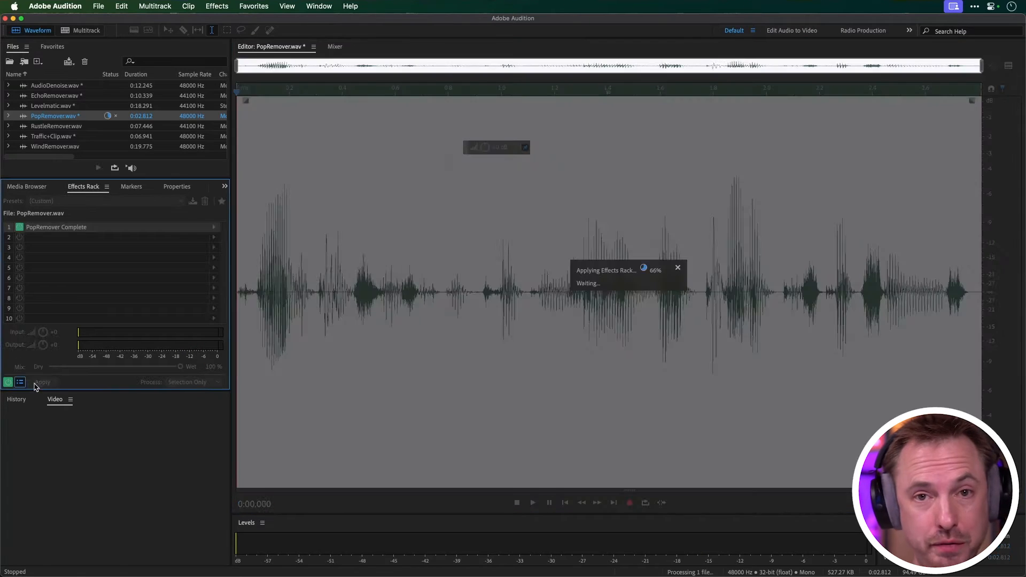
left_click(241, 273)
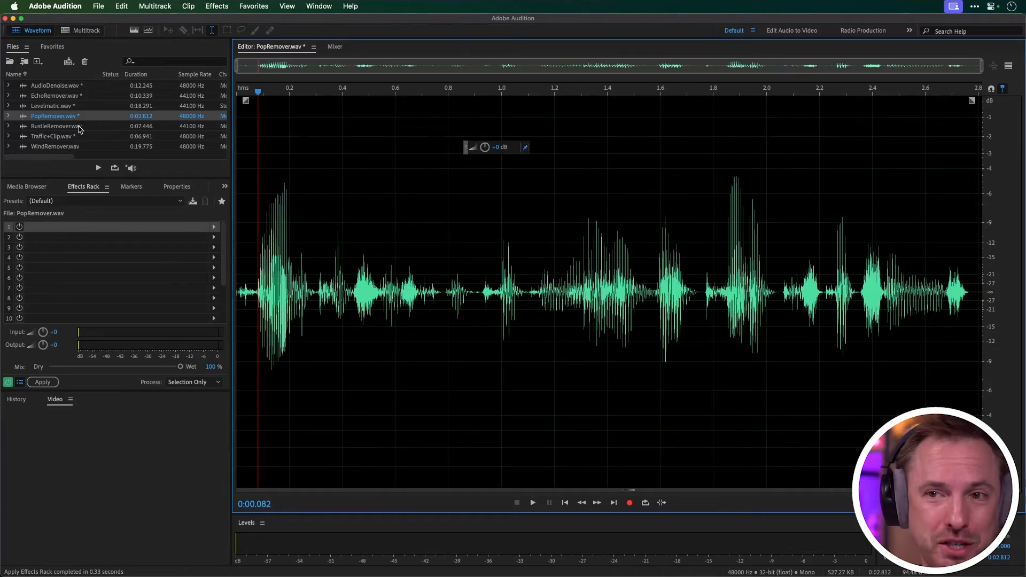
Open RustleRemover.wav and play it from near its beginning
double_click(78, 128)
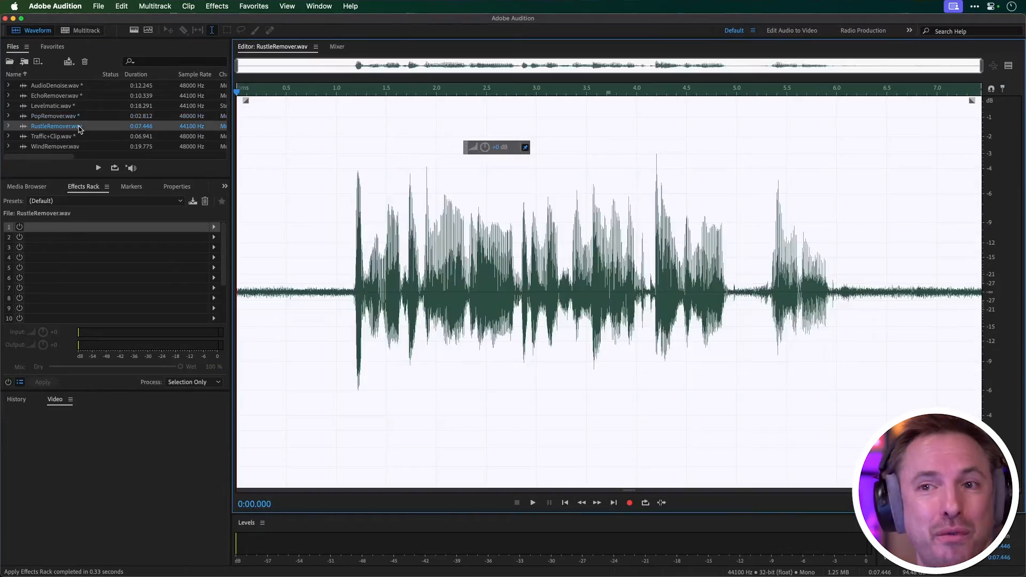
left_click(248, 292)
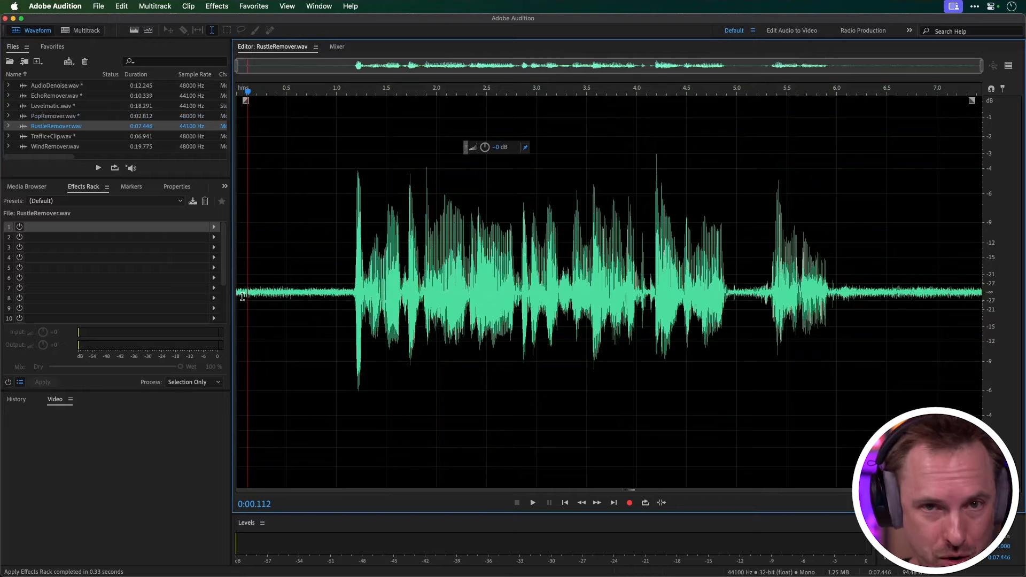
key("space")
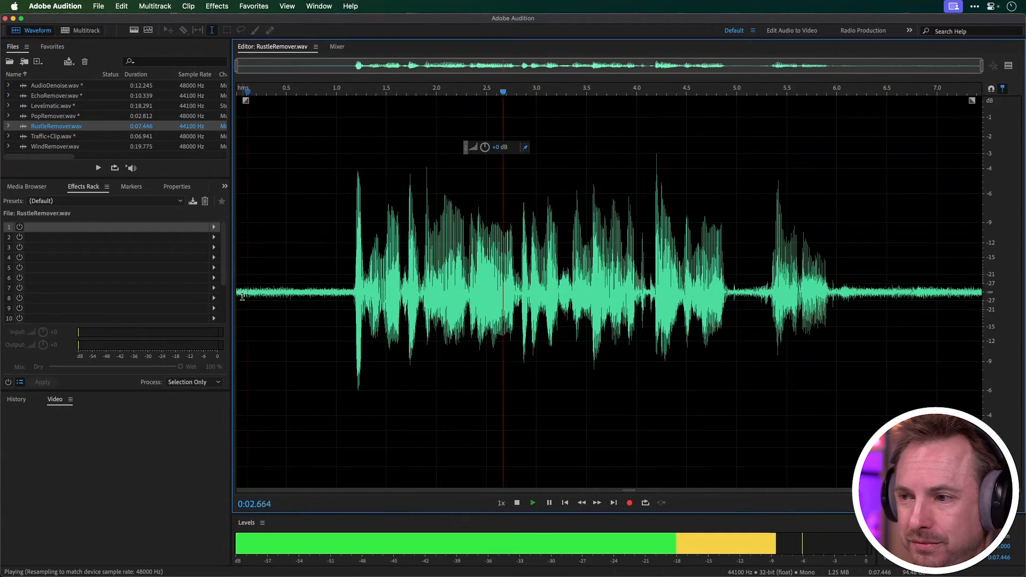
key("space")
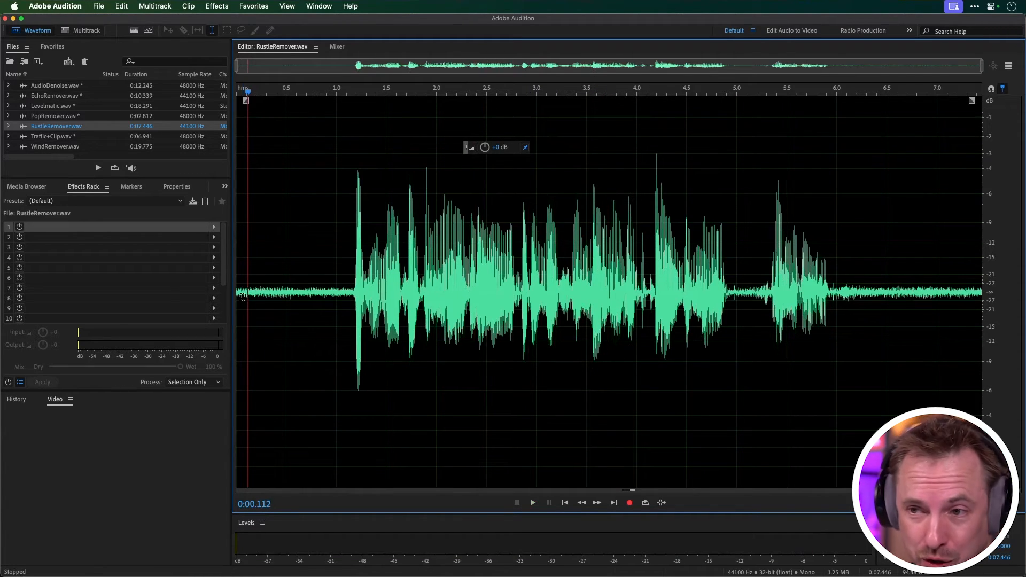
Replay short passages of RustleRemover.wav from about 1.2, 1.96 and 1.84 seconds to hear the rustling
left_click(357, 316)
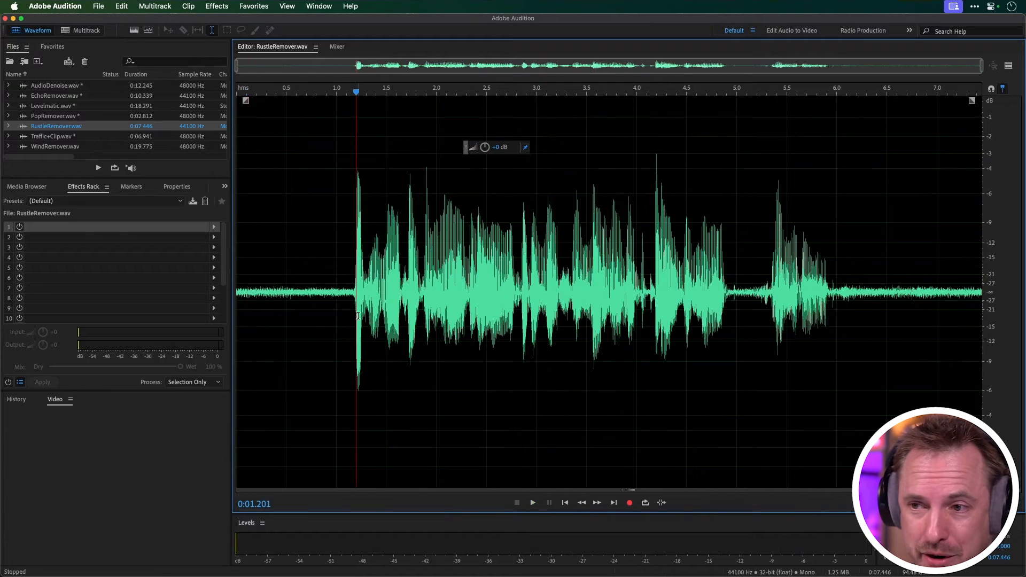
key("space")
key("space")
left_click(433, 320)
key("space")
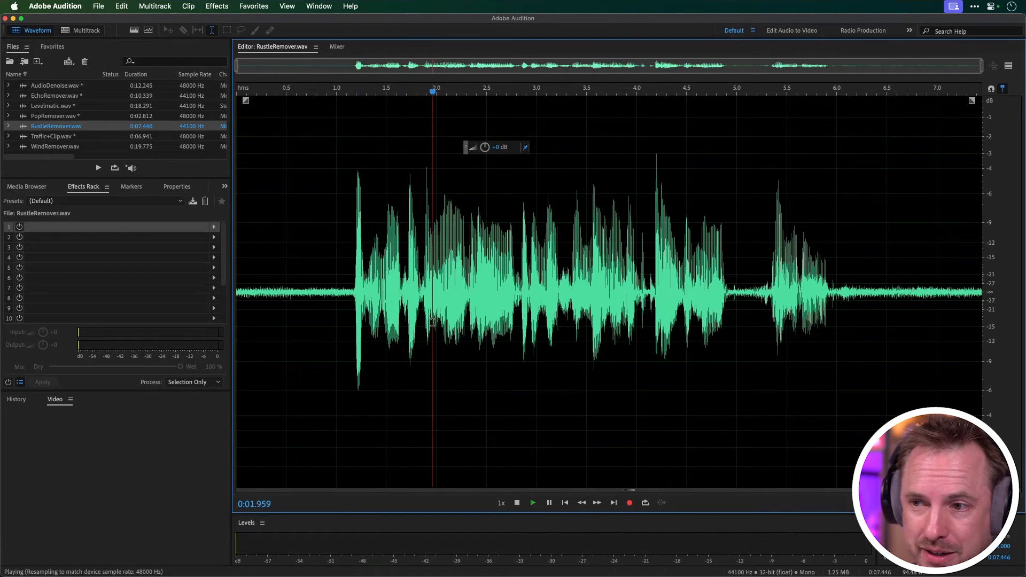
key("space")
key("space")
left_click(421, 323)
key("space")
key("space")
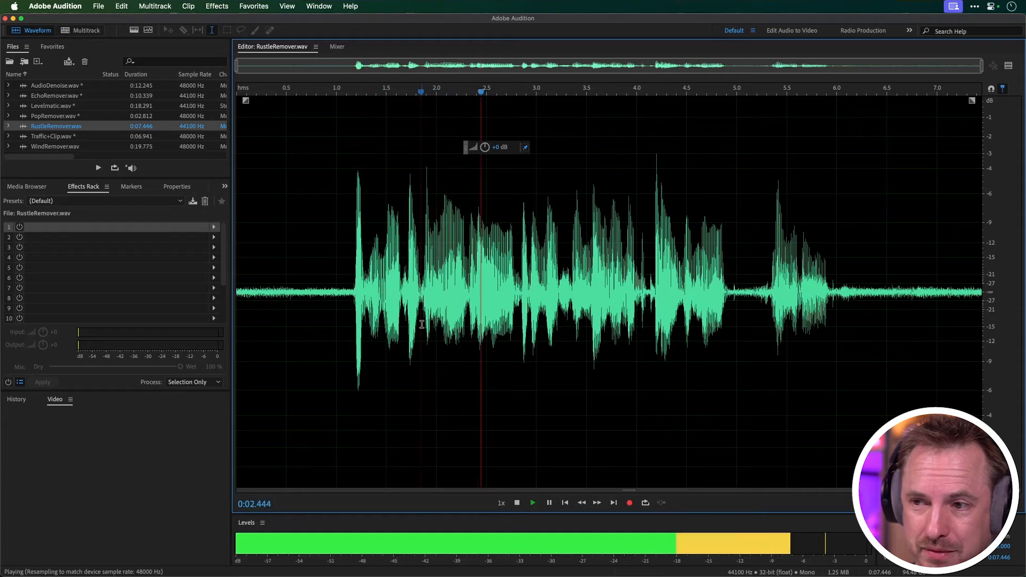
key("space")
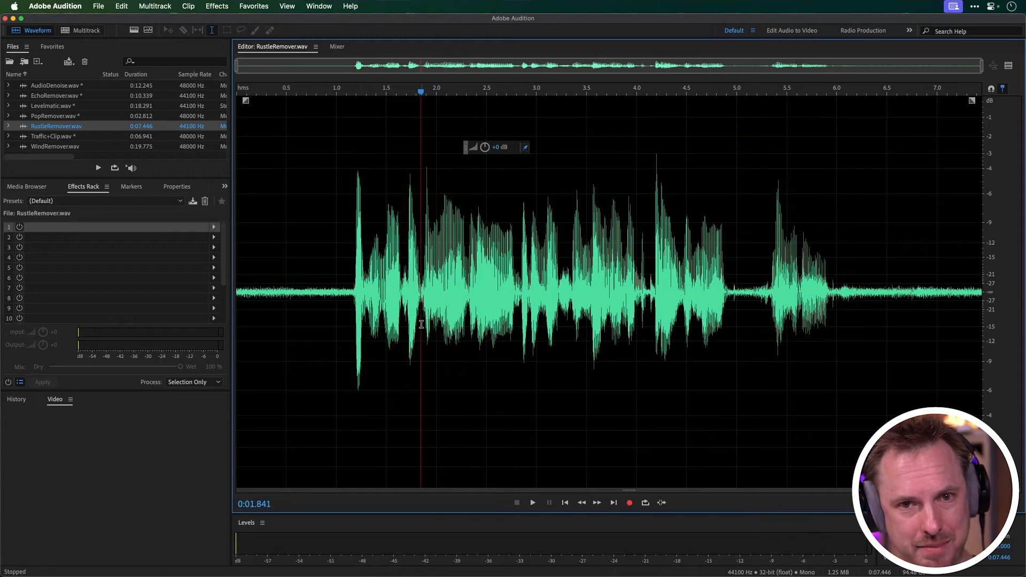
Try AudioDenoise Complete in the first effects rack slot and play RustleRemover.wav from its start
left_click(238, 301)
left_click(214, 228)
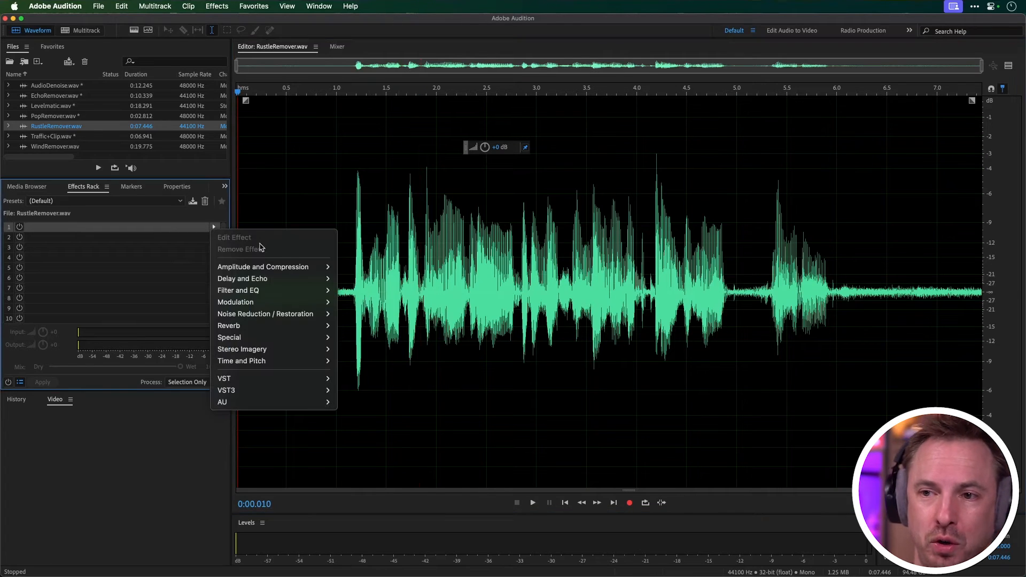
mouse_move(303, 402)
mouse_move(368, 409)
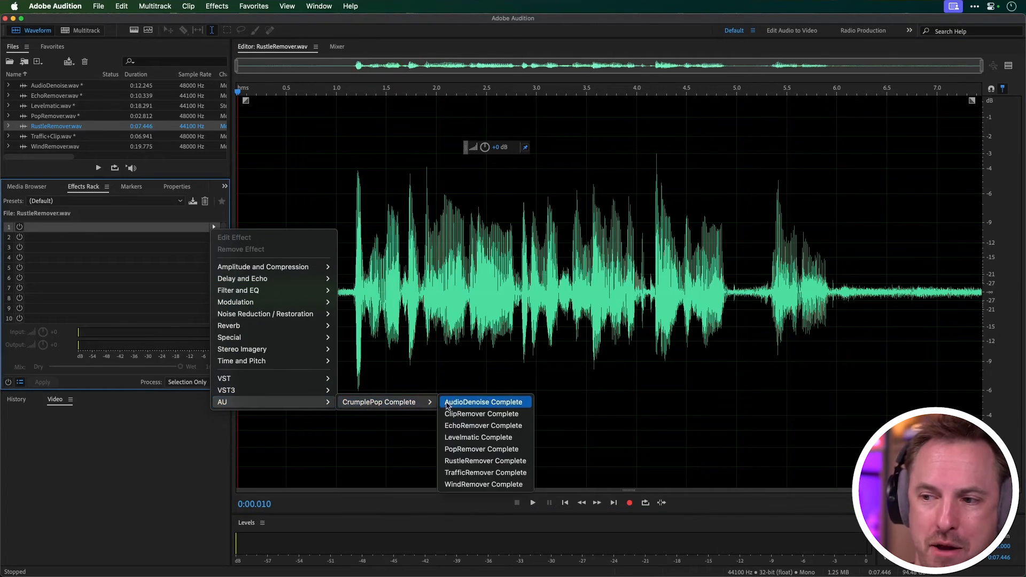
left_click(483, 402)
key("space")
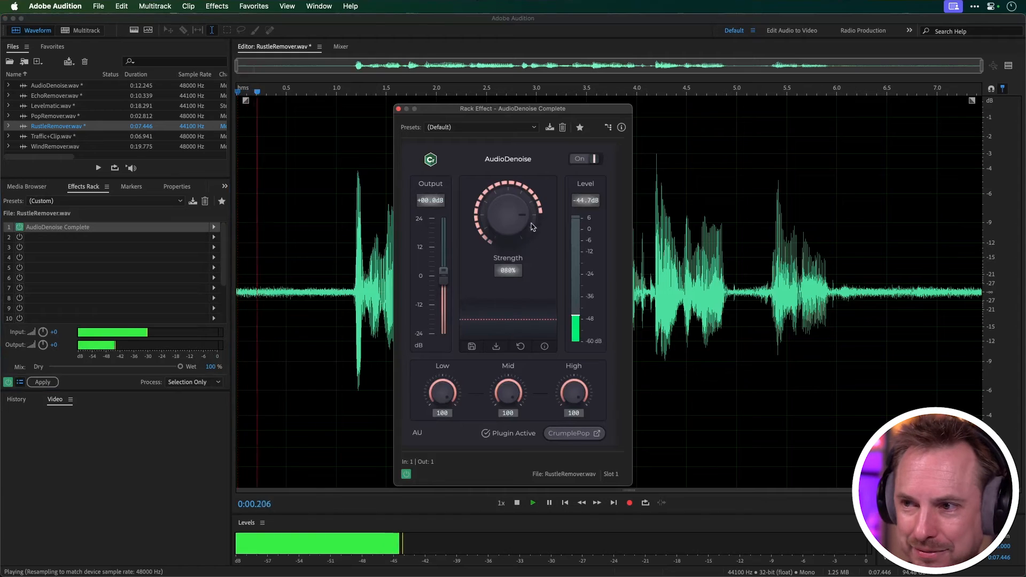
Try AudioDenoise Strength settings of 99%, 91% and 54%, replaying the recording between adjustments
left_click_drag(532, 223, 522, 232)
key("space")
key("space")
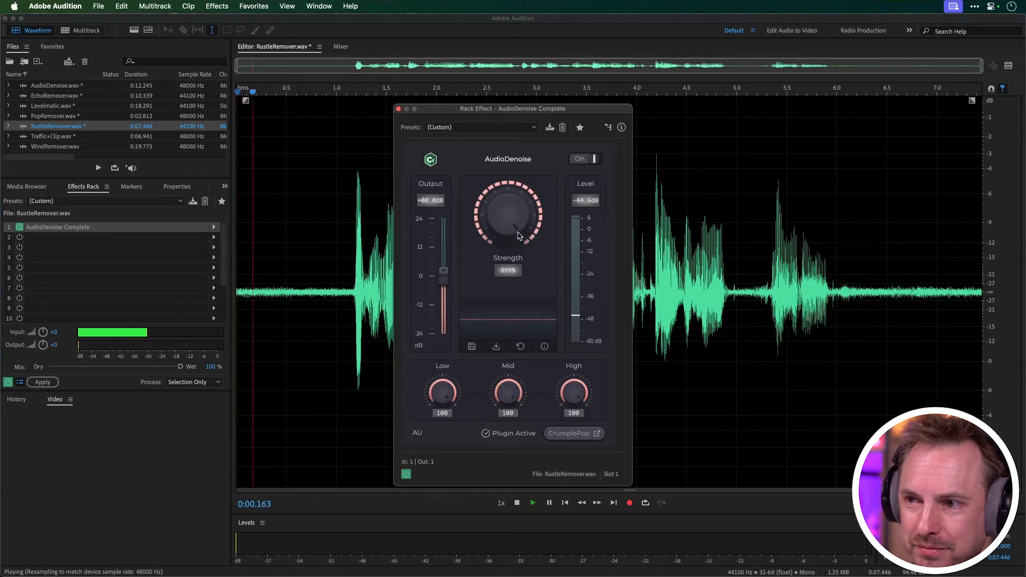
key("space")
key("space")
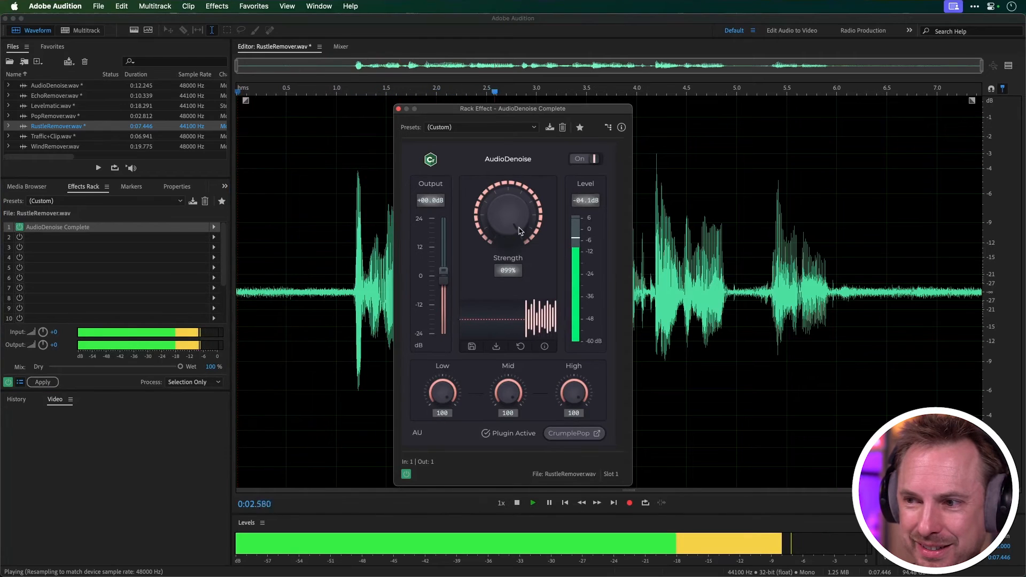
key("space")
left_click_drag(519, 228, 524, 221)
key("space")
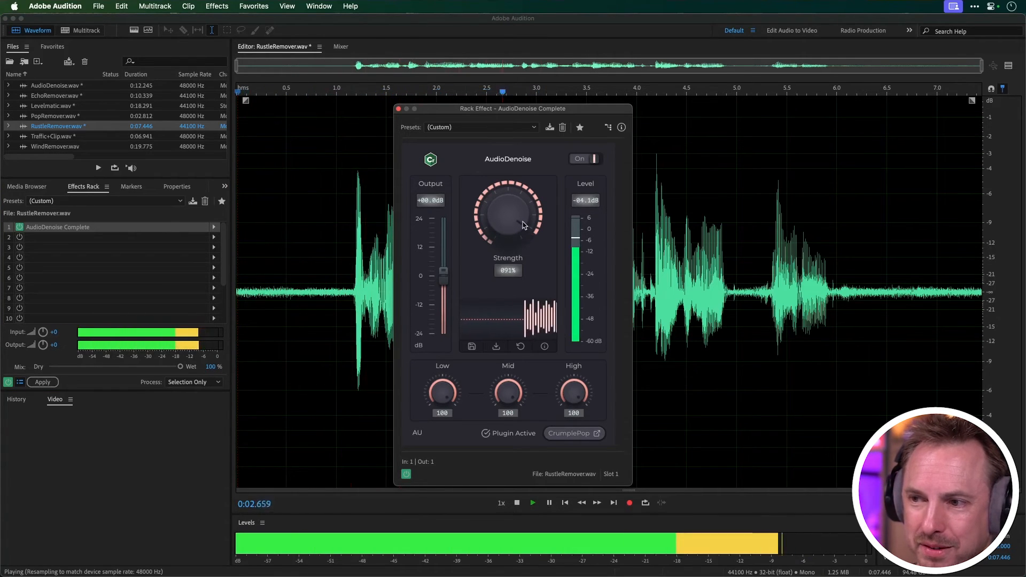
key("space")
left_click_drag(524, 225, 514, 185)
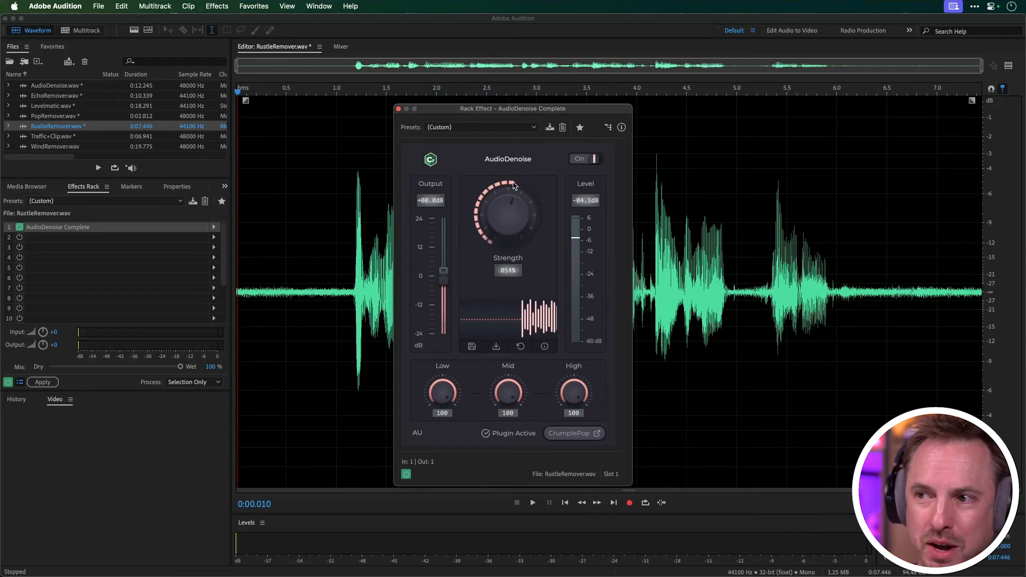
Replace AudioDenoise in the first rack slot with the CrumplePop RustleRemover Complete AU plugin
left_click(399, 110)
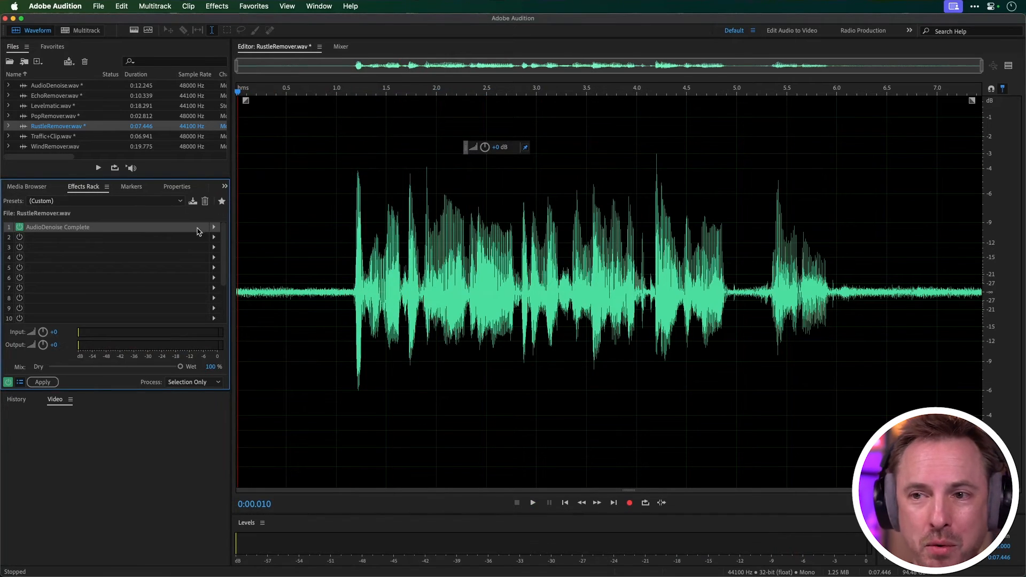
key("Delete")
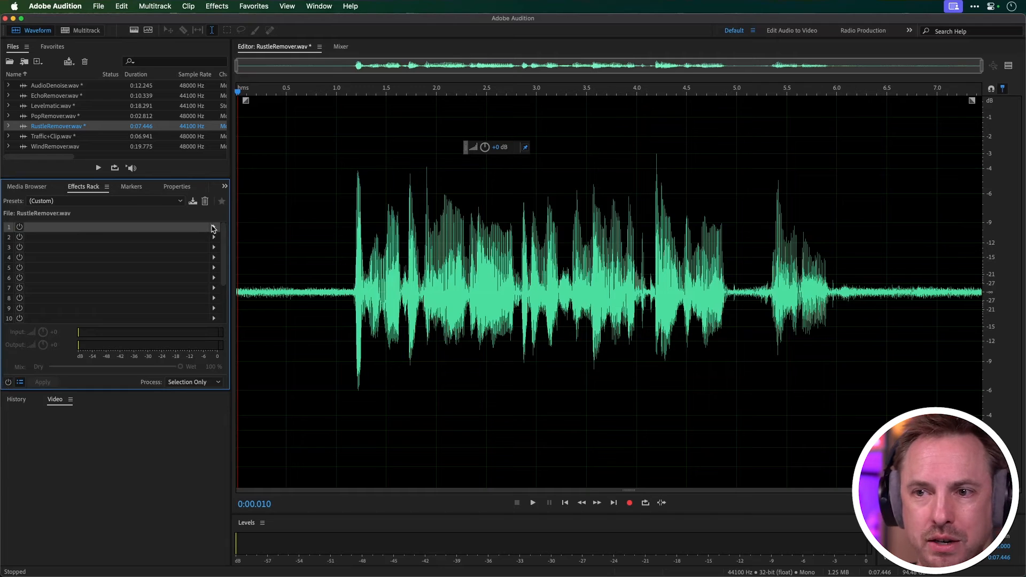
left_click(213, 227)
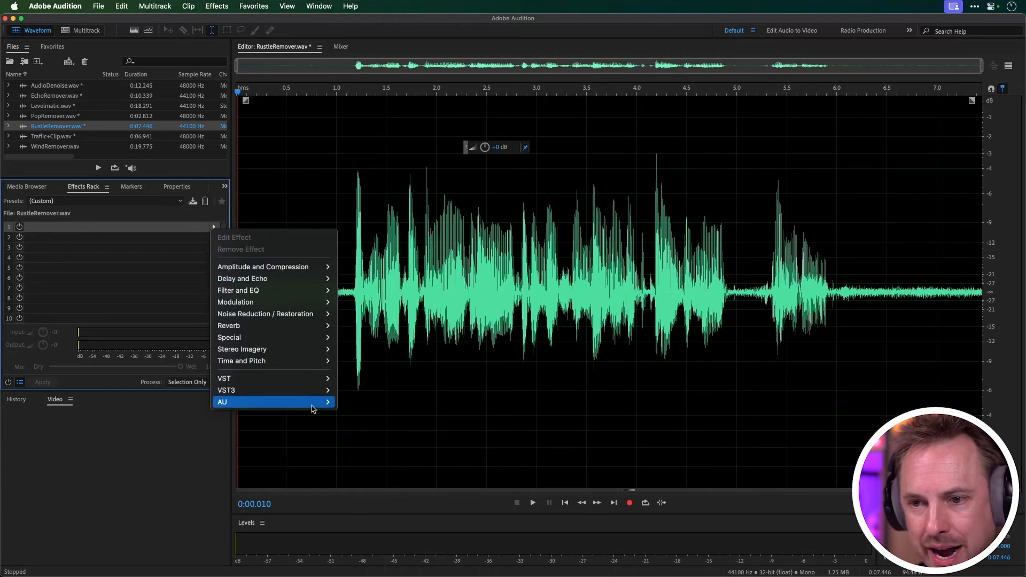
mouse_move(314, 409)
mouse_move(356, 411)
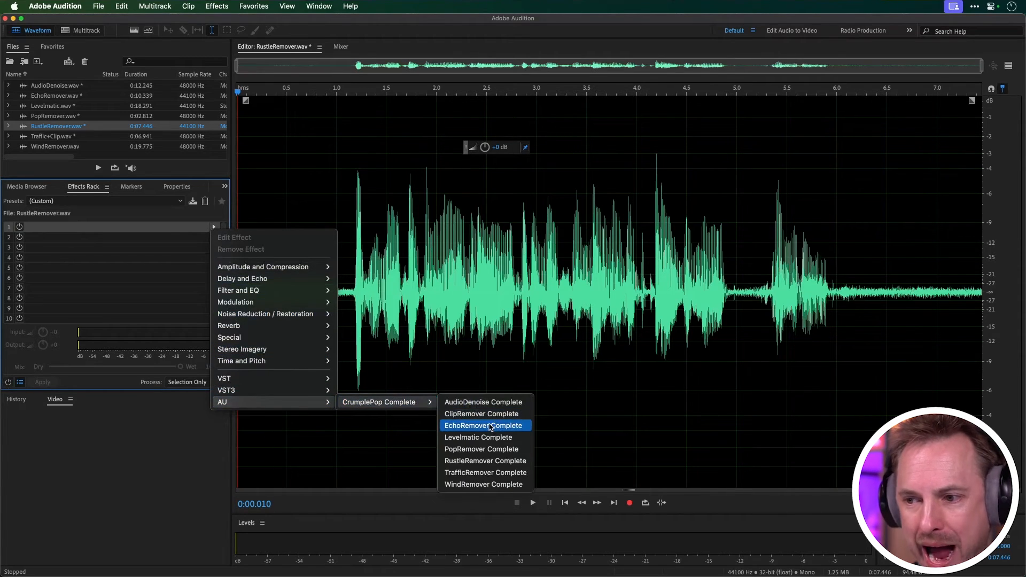
left_click(485, 461)
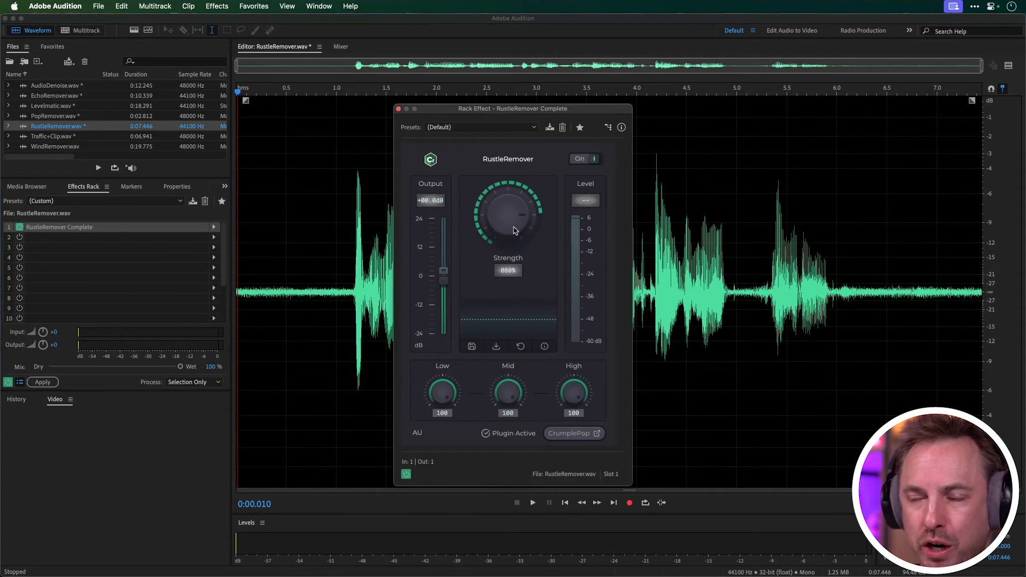
Set RustleRemover's Strength to 98% while playing the recording from its start
left_click_drag(520, 219, 515, 233)
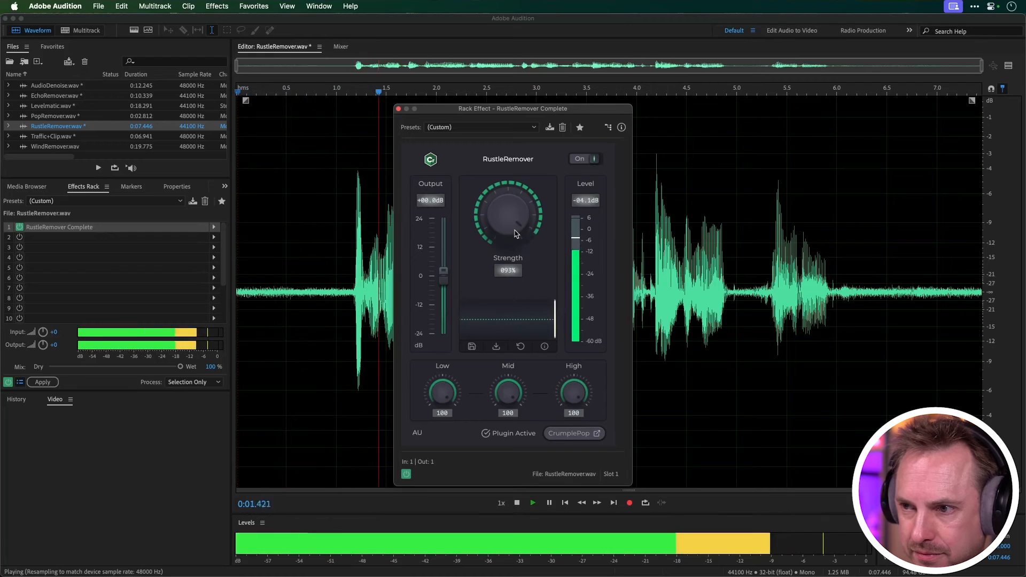
key("space")
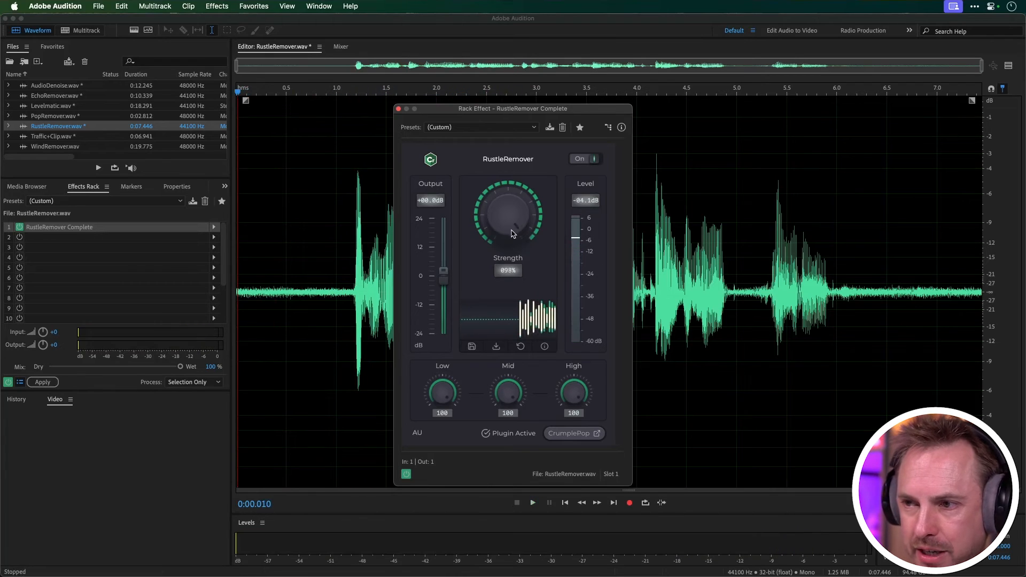
key("space")
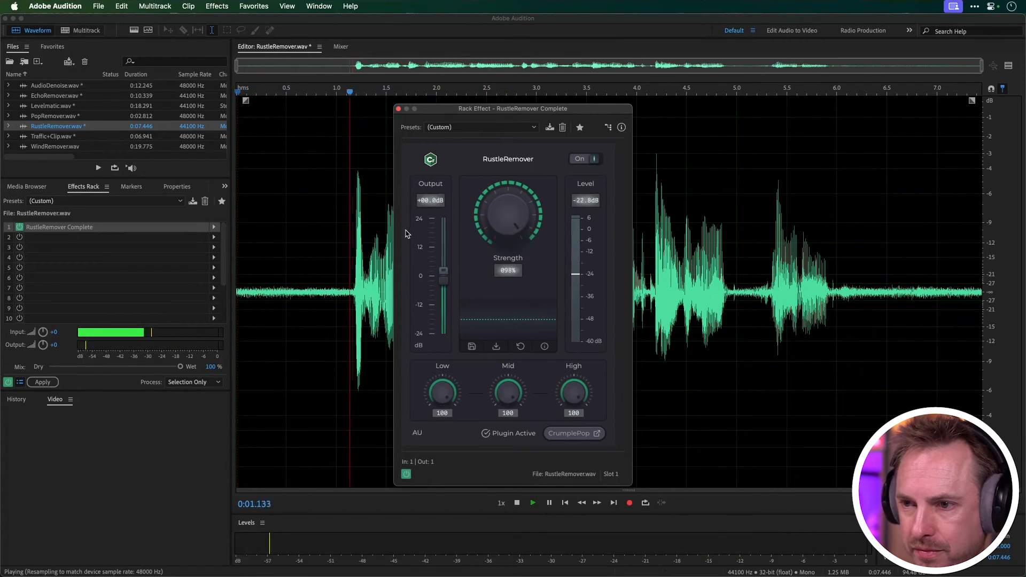
key("space")
Switch RustleRemover off, move its window clear of the early waveform and play from 1.660 and 1.863 seconds
left_click(586, 158)
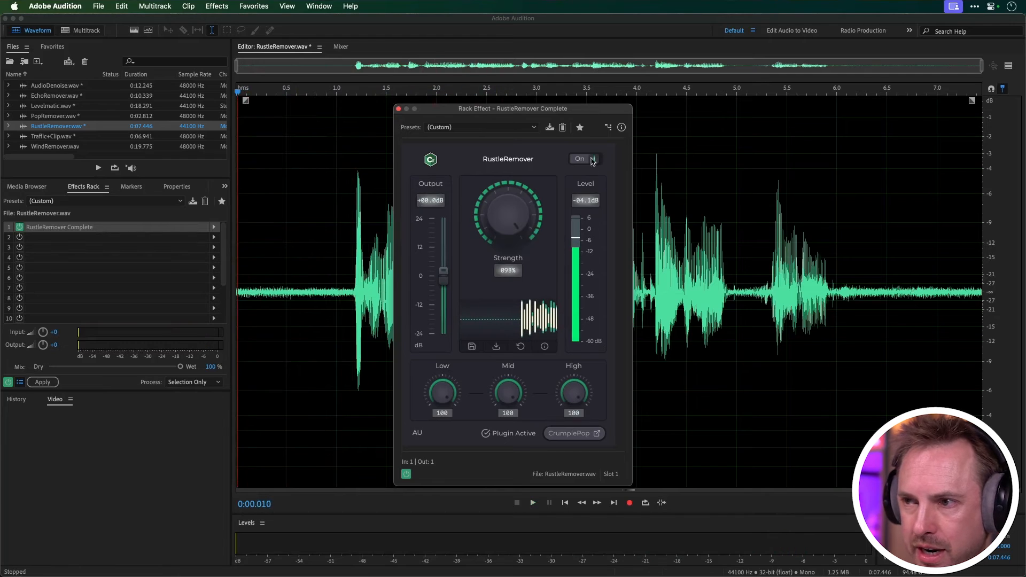
left_click_drag(542, 112, 704, 136)
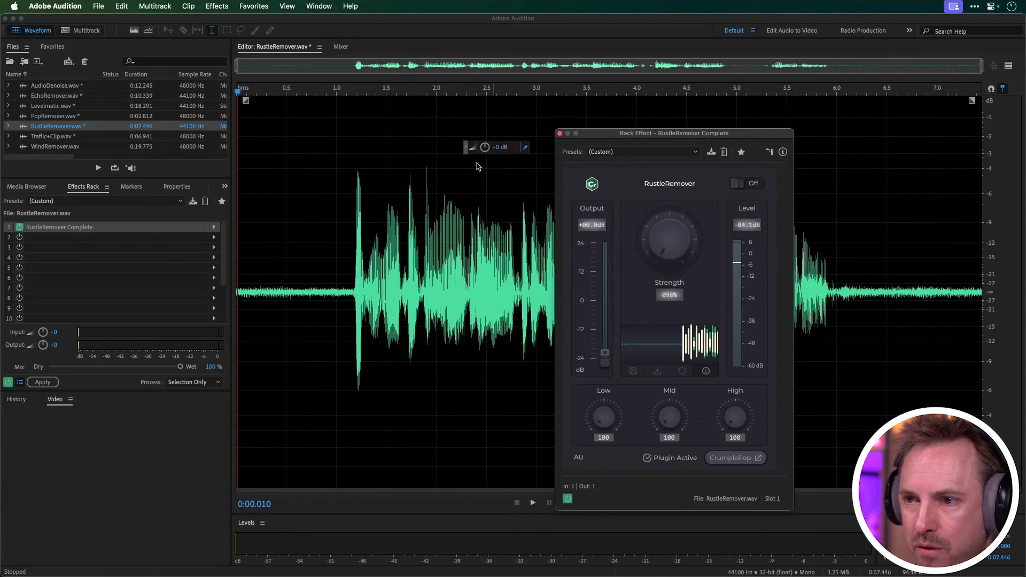
left_click(404, 235)
key("space")
key("space")
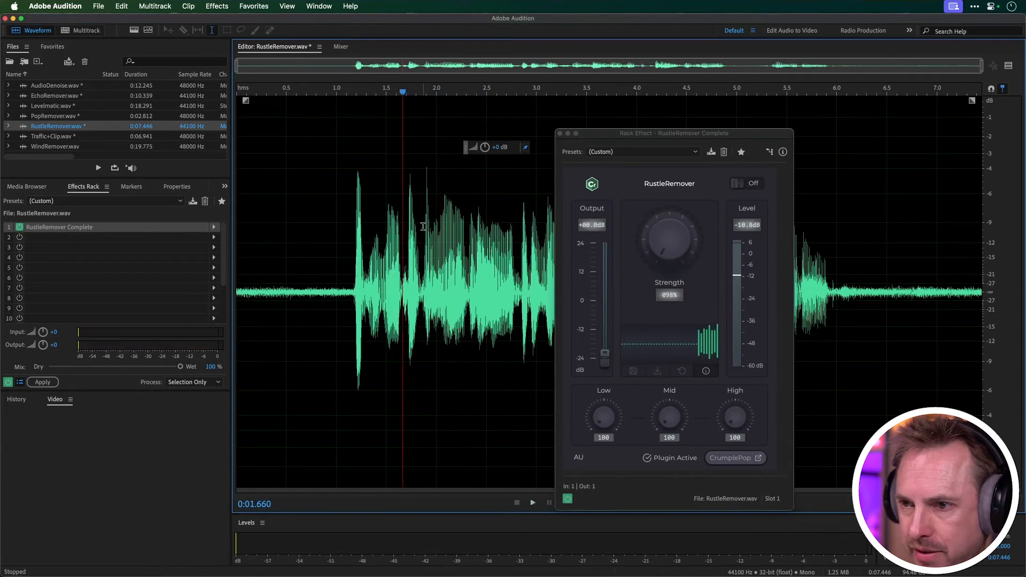
left_click(423, 227)
key("space")
key("space")
key("space")
key("space")
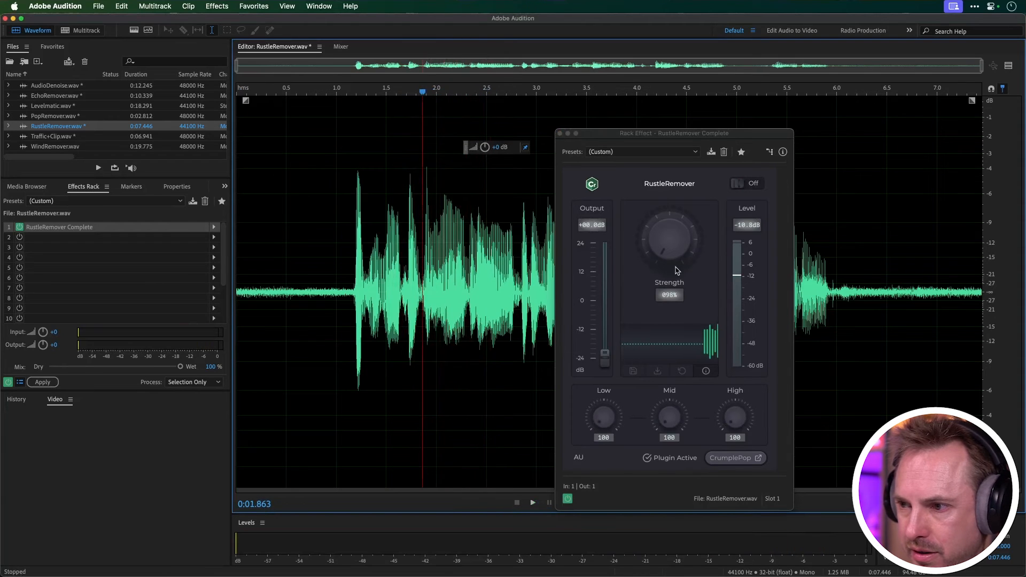
Switch RustleRemover back on and replay the passage from 1.863 seconds
left_click(753, 184)
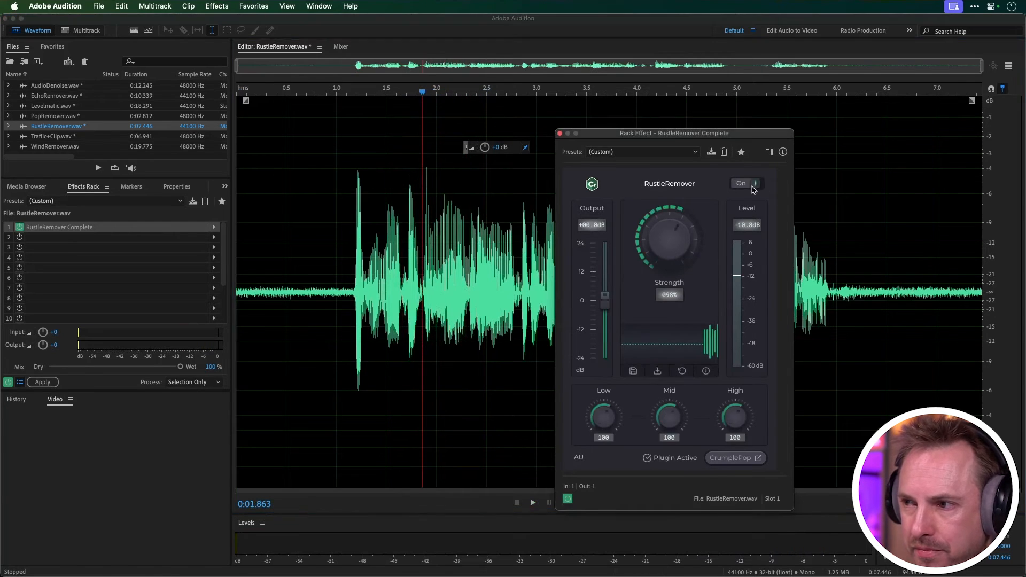
key("space")
key("space")
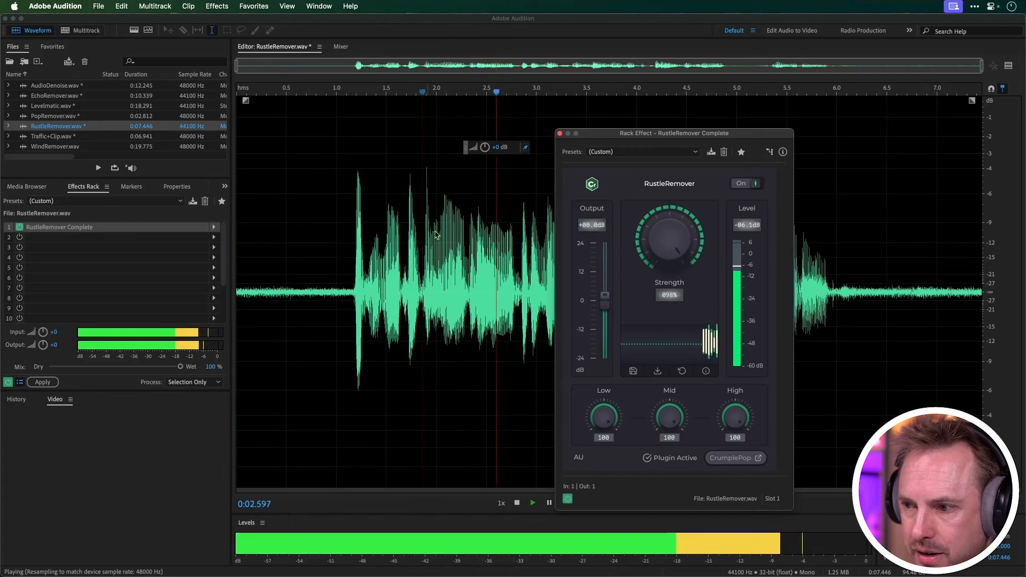
key("space")
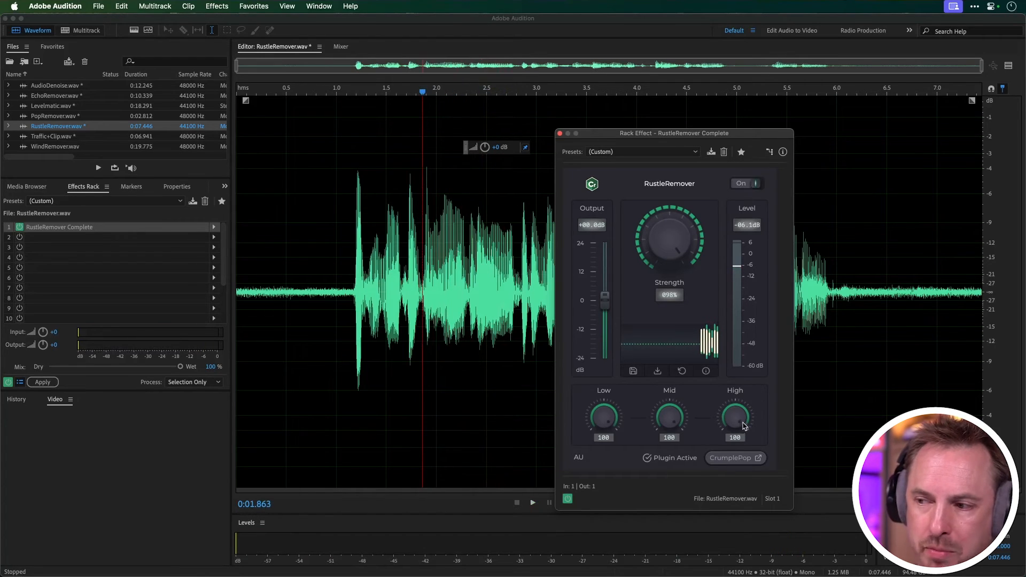
Try RustleRemover's High control at 8 during playback and restore it to 100
key("space")
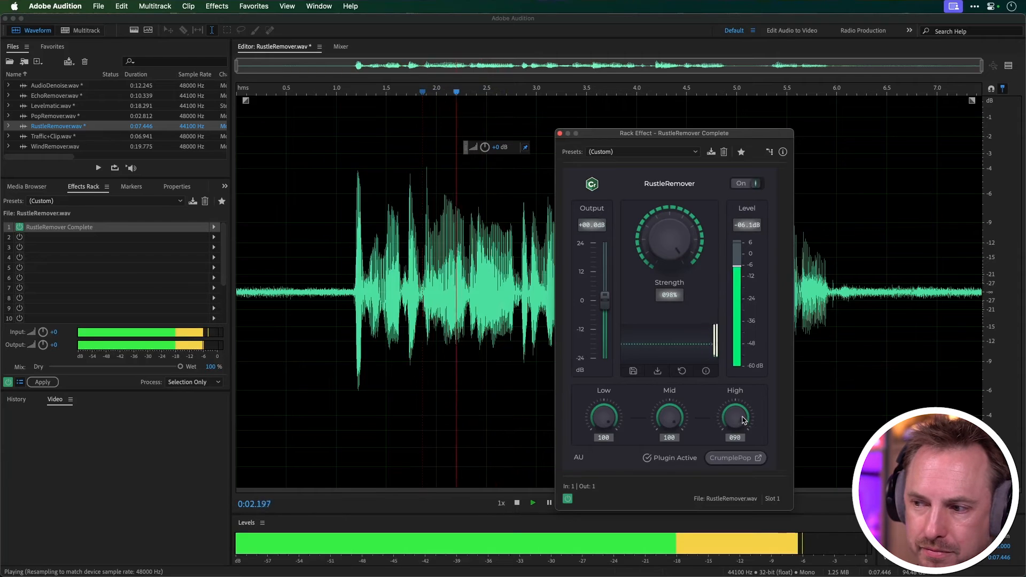
left_click_drag(743, 426, 728, 426)
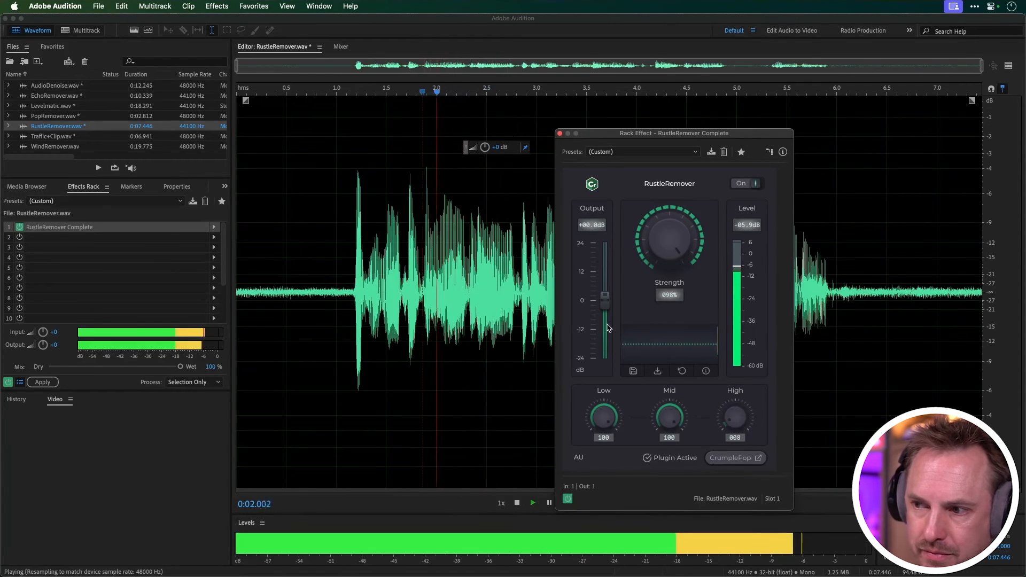
key("space")
left_click_drag(734, 418, 734, 404)
double_click(735, 406)
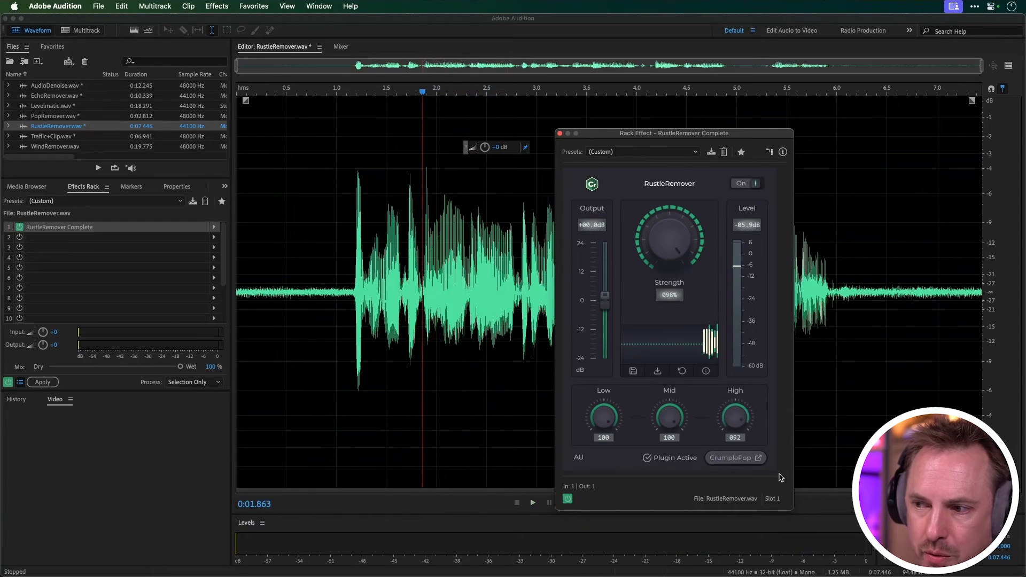
Set RustleRemover's Mid to 92 and Low to 33 while replaying the passage
mouse_move(675, 428)
left_mouse_down()
mouse_move(668, 415)
mouse_move(687, 426)
left_mouse_up()
key("space")
key("space")
left_click_drag(620, 421, 598, 416)
key("space")
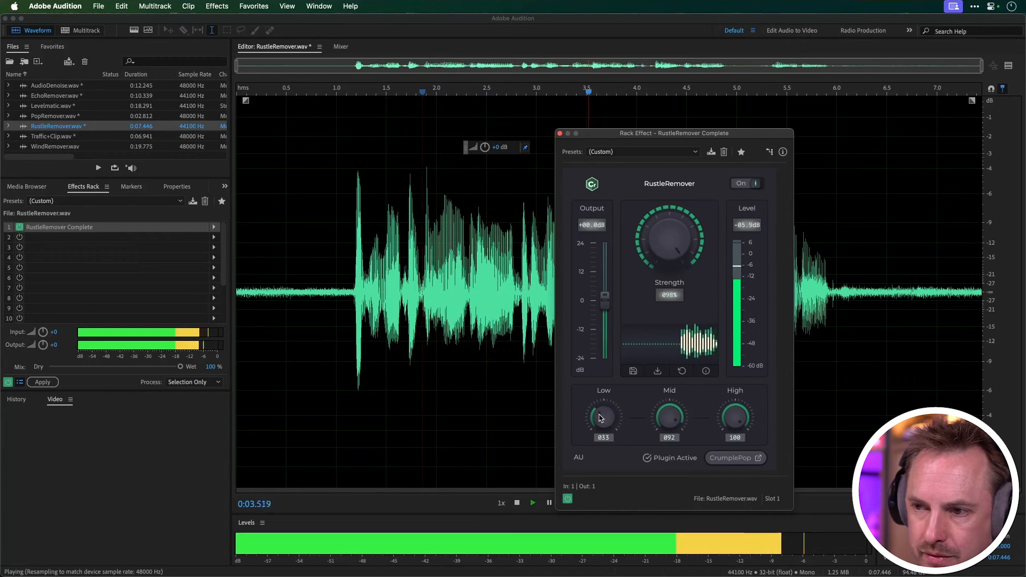
key("space")
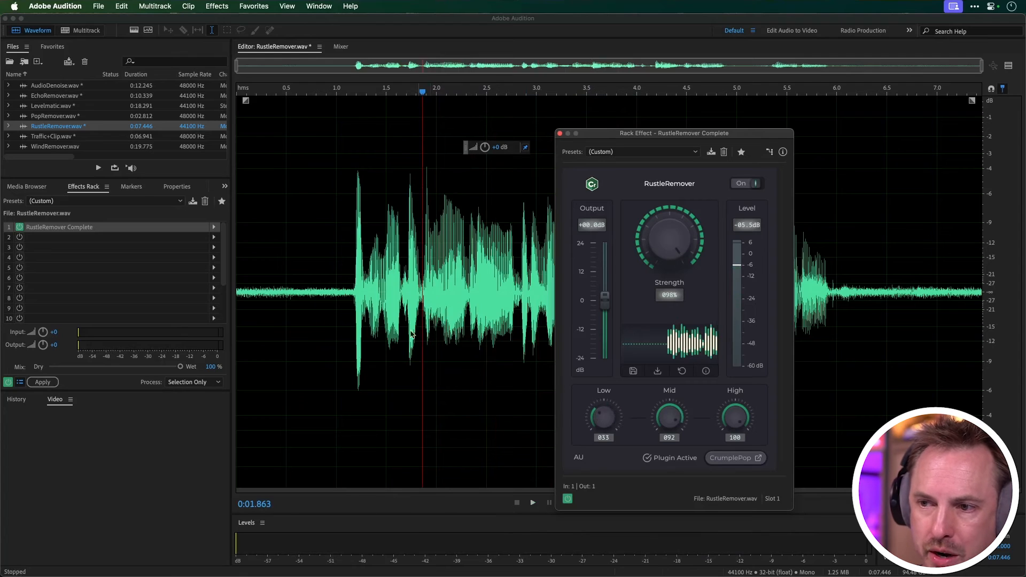
Compare the passage from 1.174 seconds with RustleRemover on and off, and close the effect window
left_click(354, 313)
key("space")
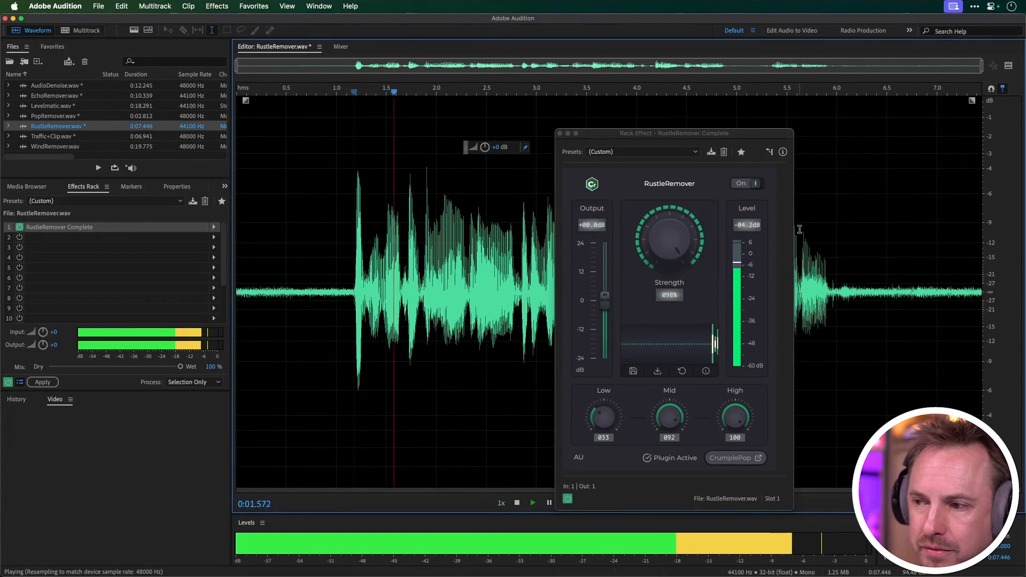
key("space")
left_click(753, 183)
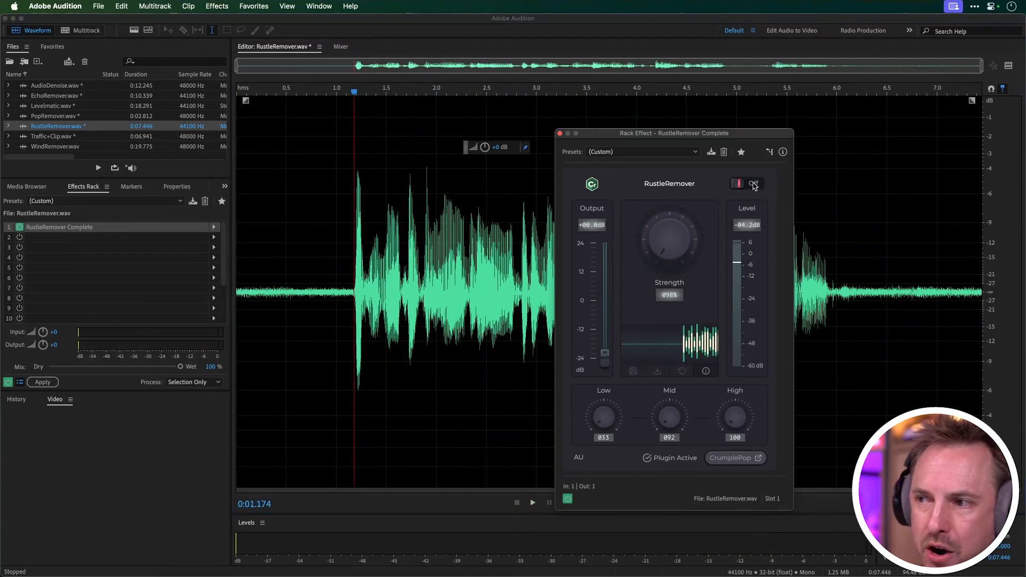
key("space")
key("space")
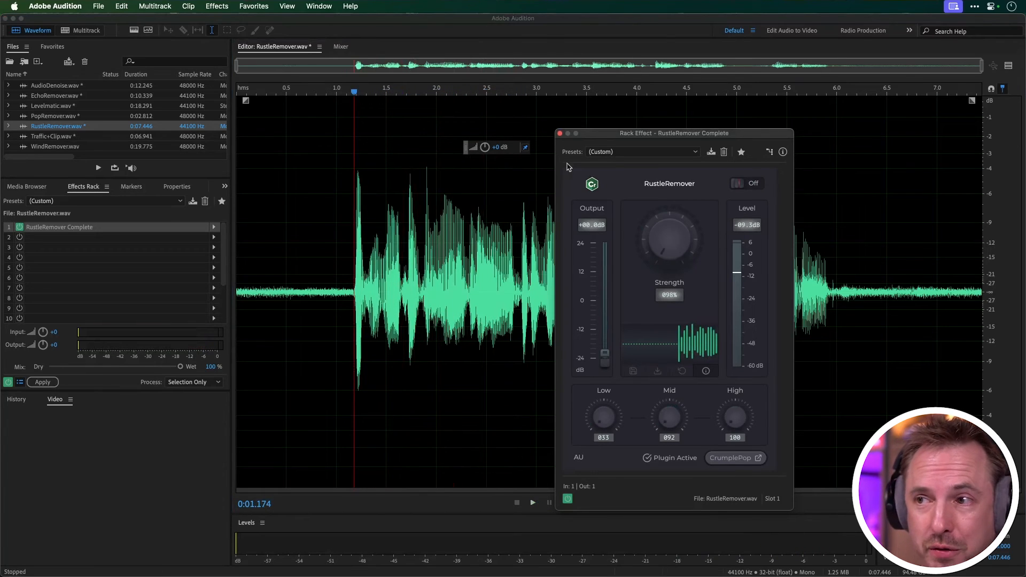
left_click(560, 133)
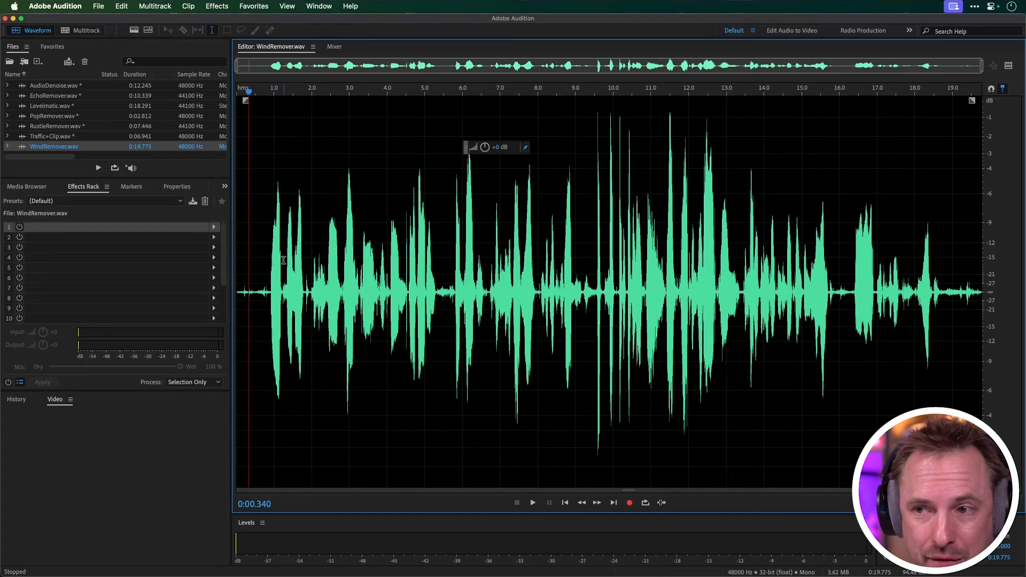
Play the untreated WindRemover.wav recording from 0.567 and 2.806 seconds, and check its spectral frequency display before returning to the waveform
left_click(258, 289)
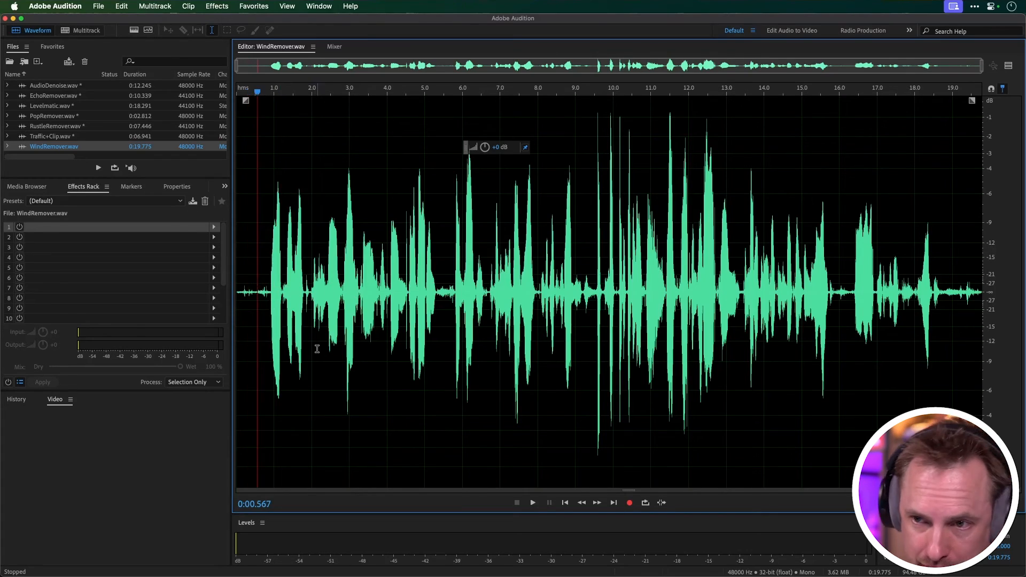
key("space")
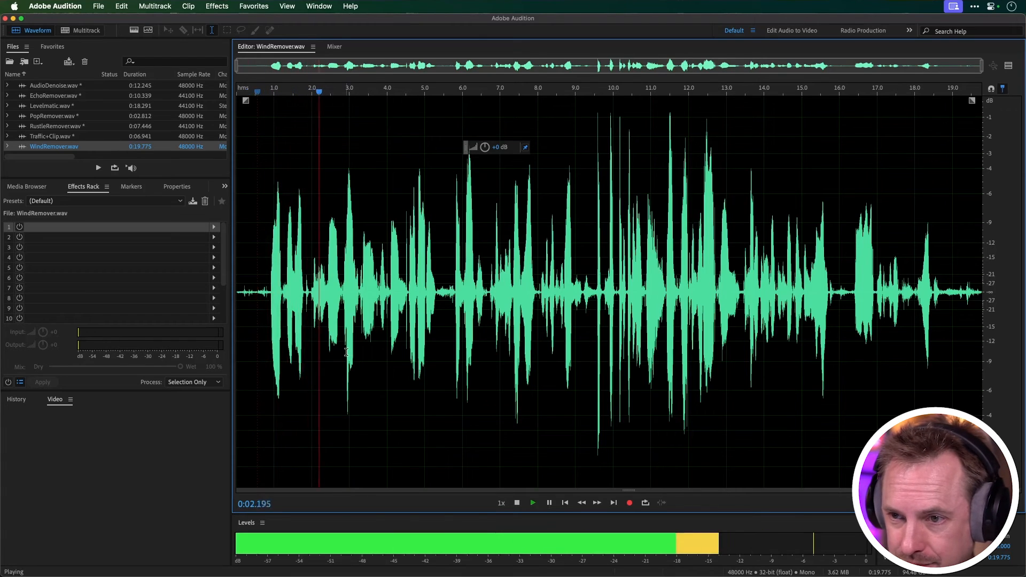
key("space")
left_click(343, 300)
key("space")
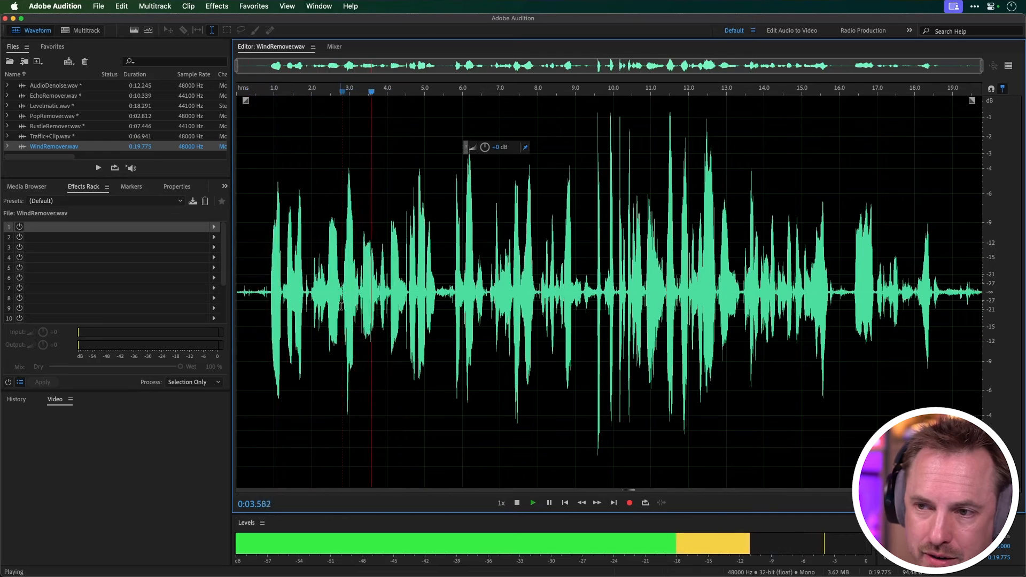
key("space")
key("space")
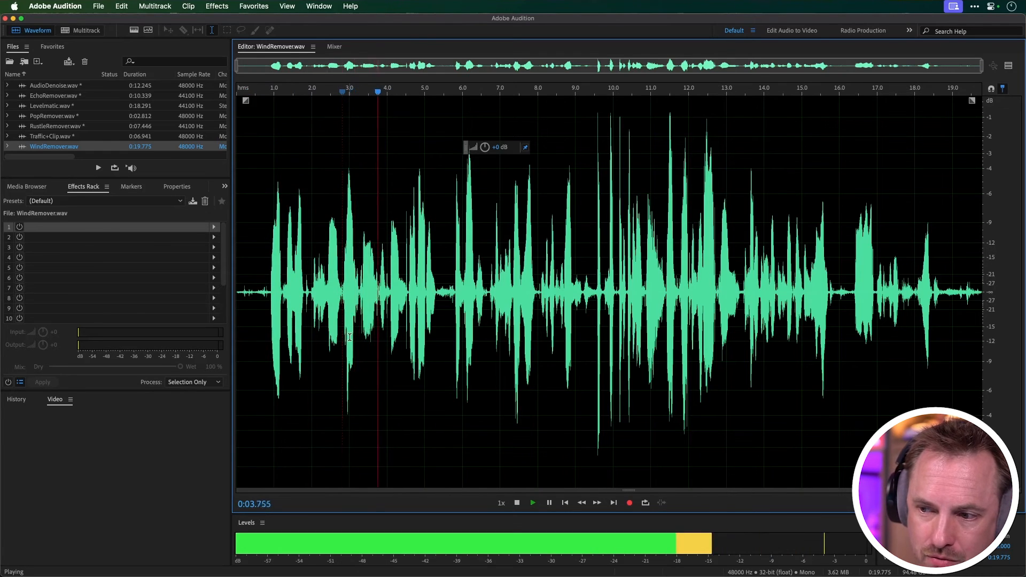
key("space")
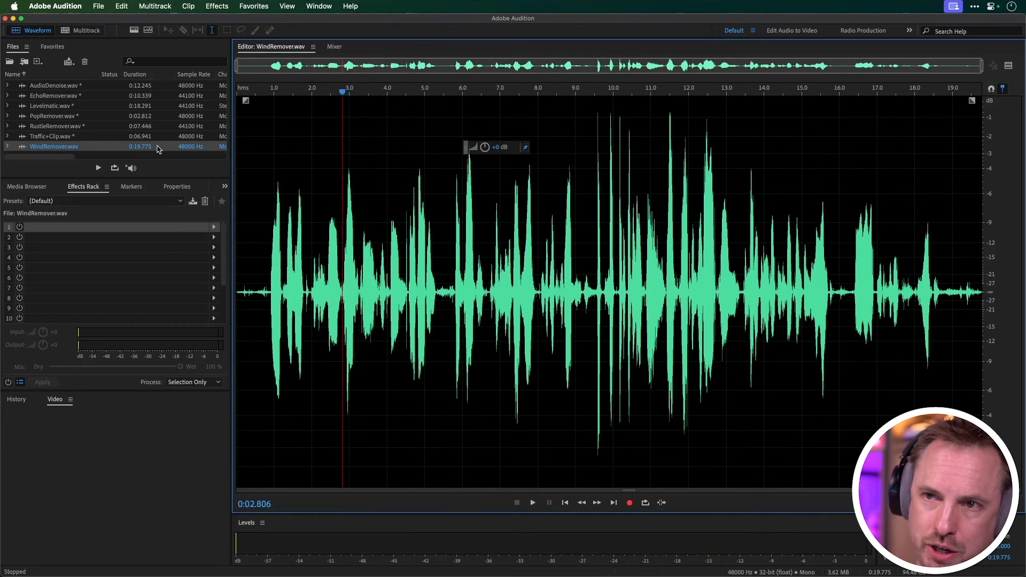
key("p")
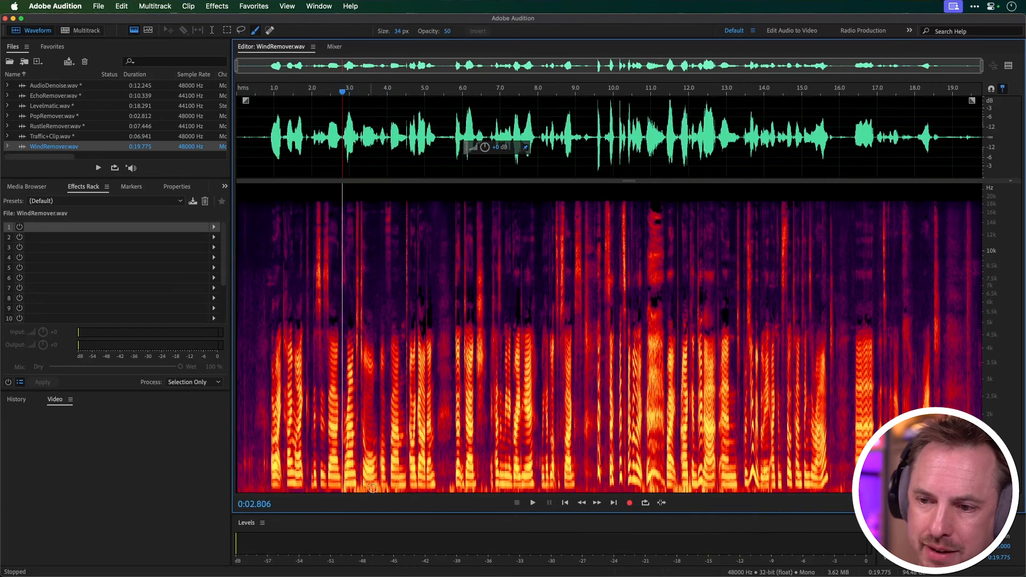
key("shift+d")
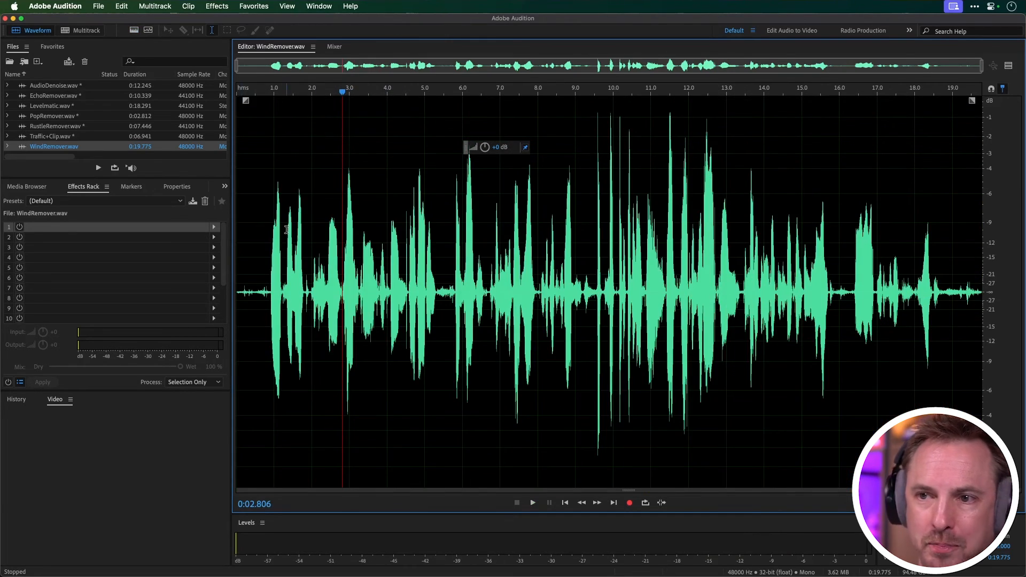
Place the playhead at 1.828 seconds and add the AU effect WindRemover Complete to the first Effects Rack slot
left_click(304, 229)
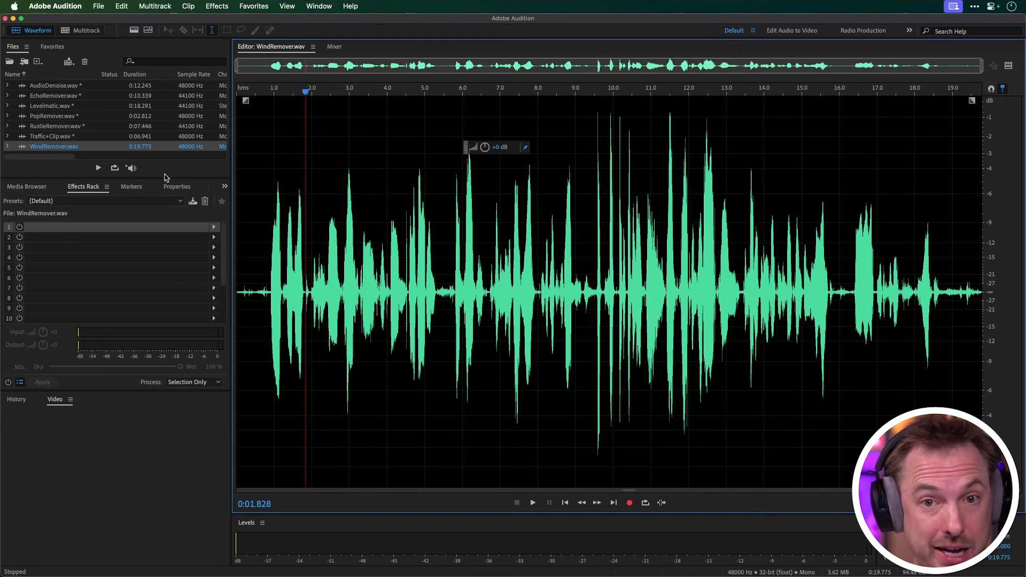
left_click(214, 227)
mouse_move(288, 334)
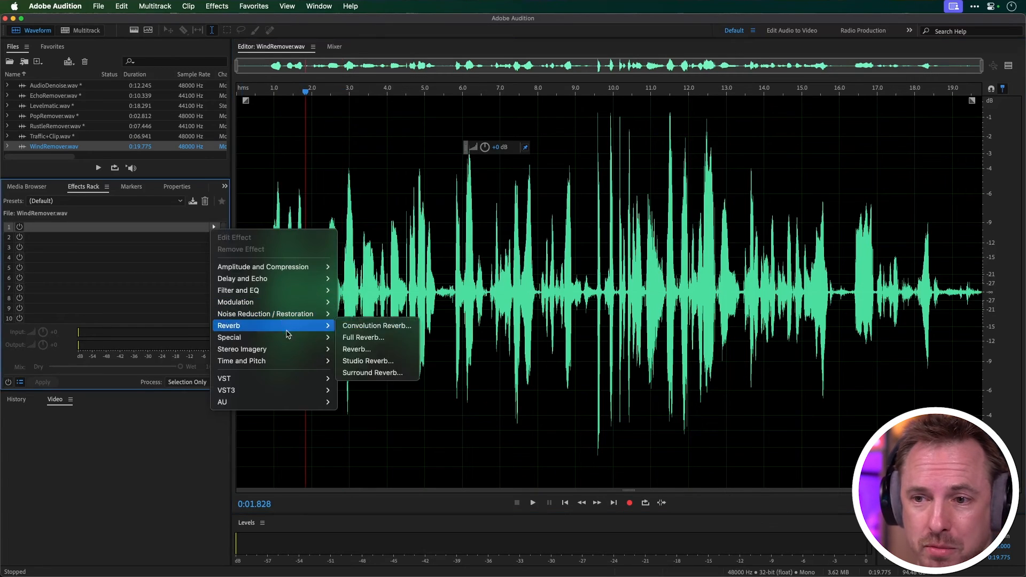
mouse_move(309, 405)
mouse_move(389, 410)
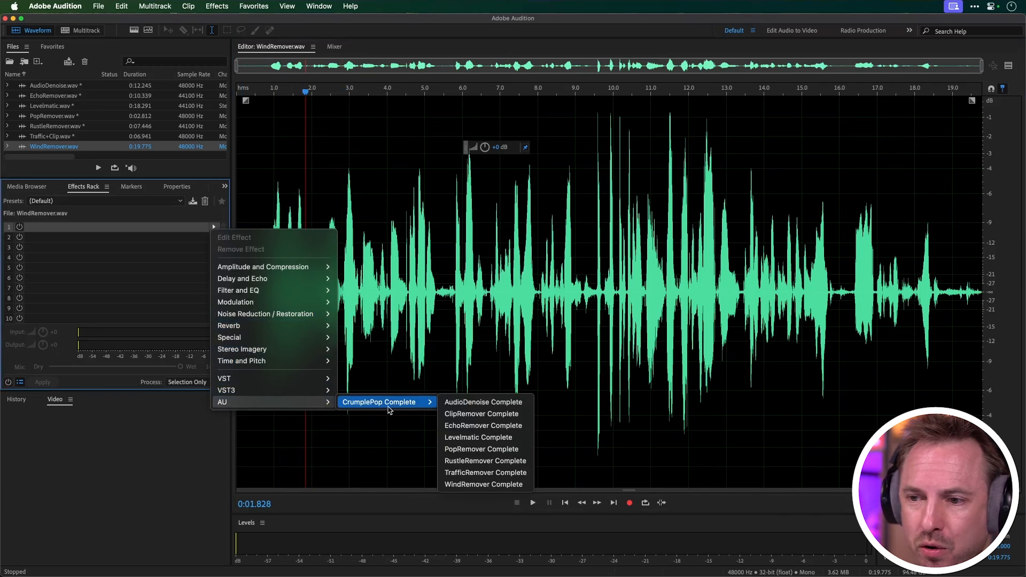
left_click(484, 485)
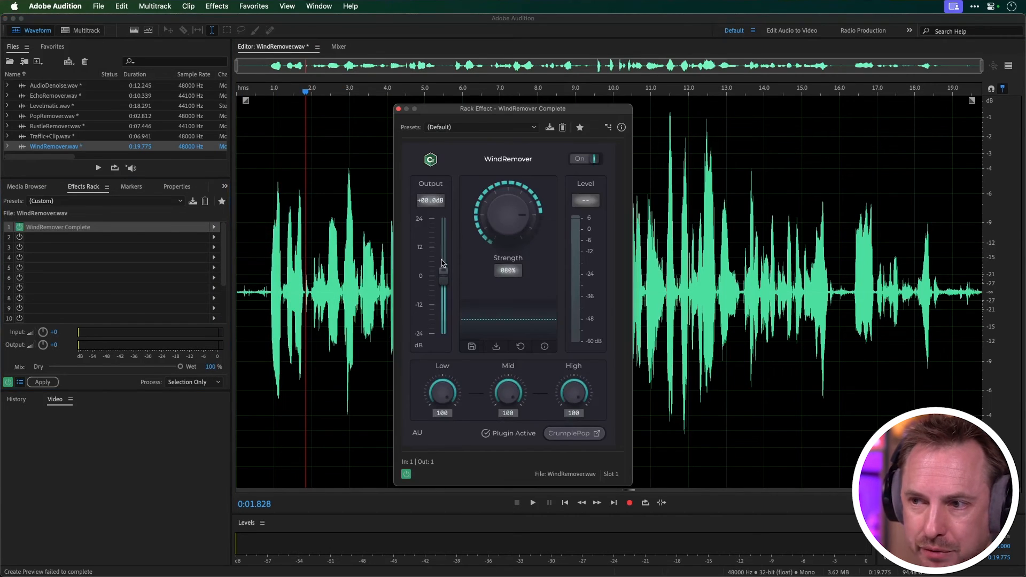
Preview the passage from 1.828 seconds, raise WindRemover's Strength to 94%, and replay it
key("space")
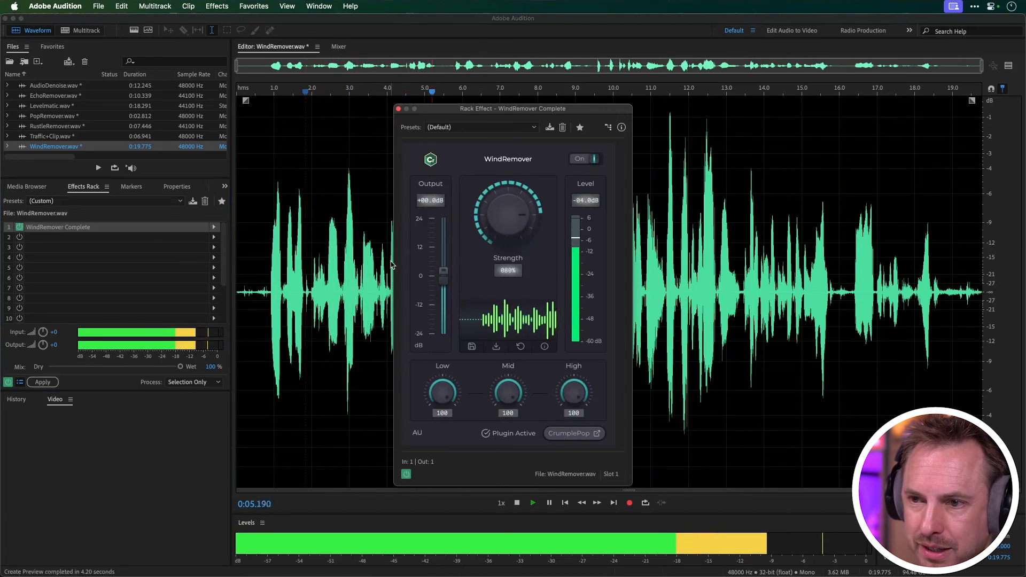
key("space")
left_click_drag(516, 223, 514, 227)
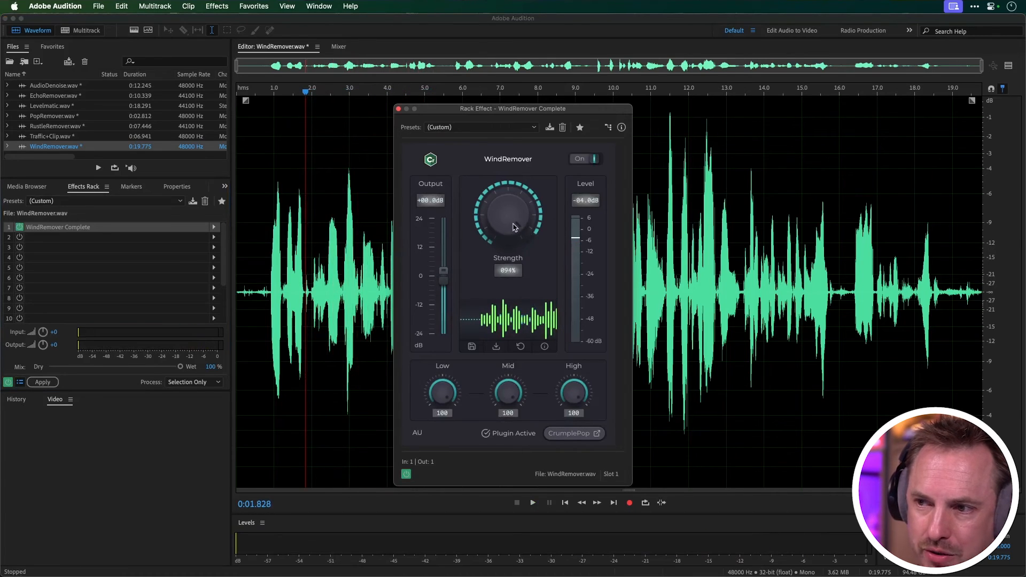
key("space")
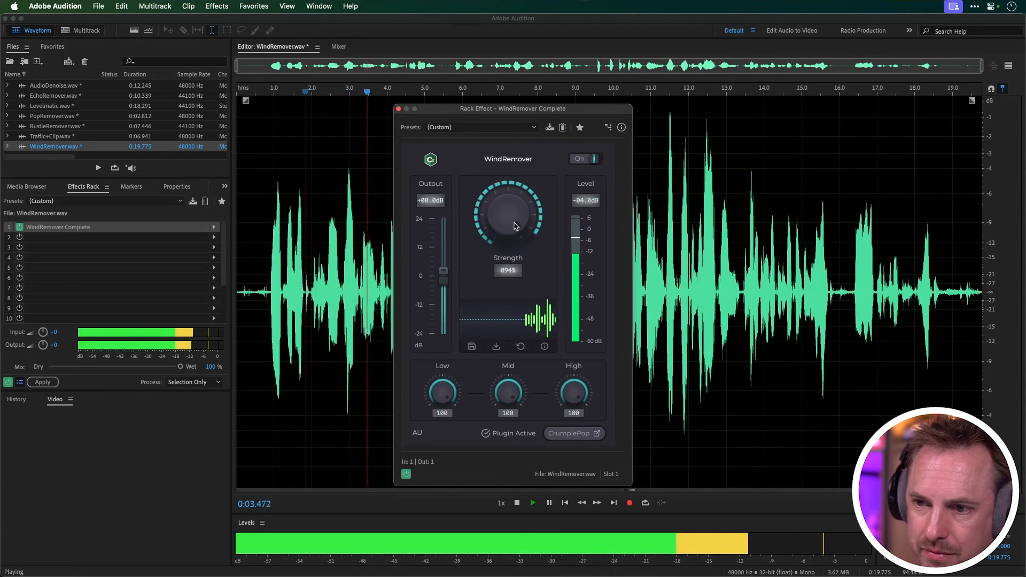
key("space")
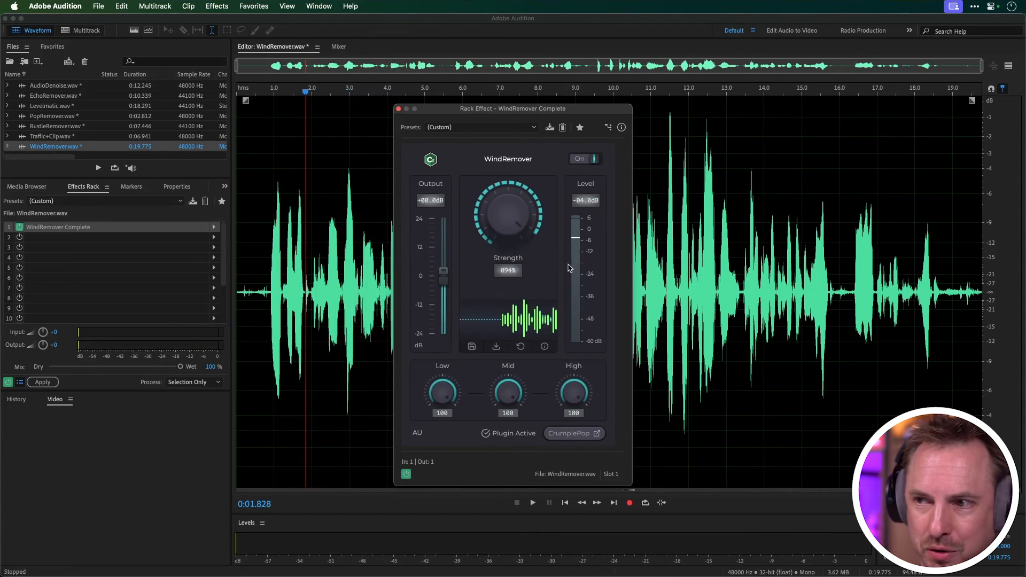
Compare the passage from 1.828 seconds with WindRemover switched off and back on
left_click(592, 158)
key("space")
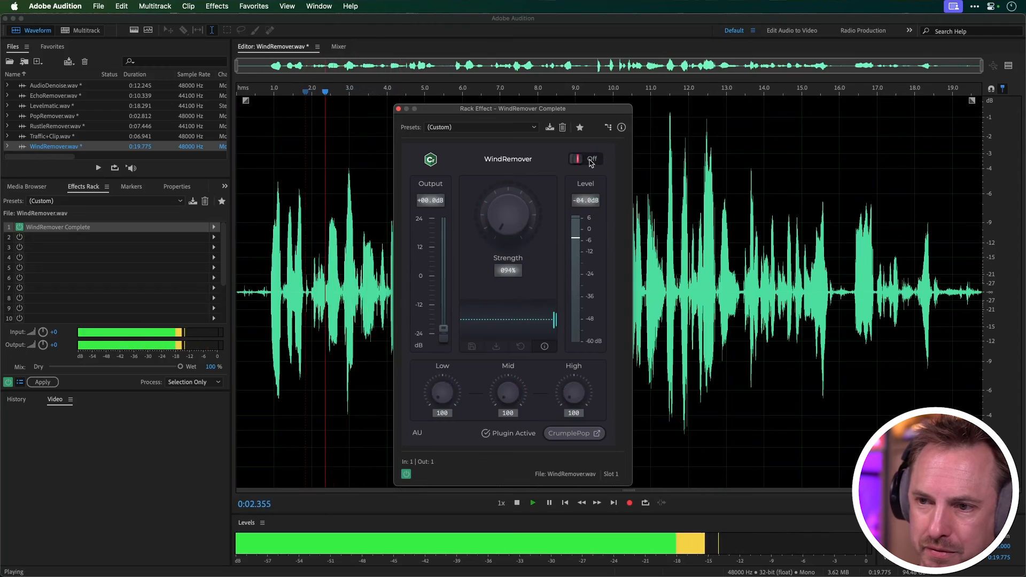
key("space")
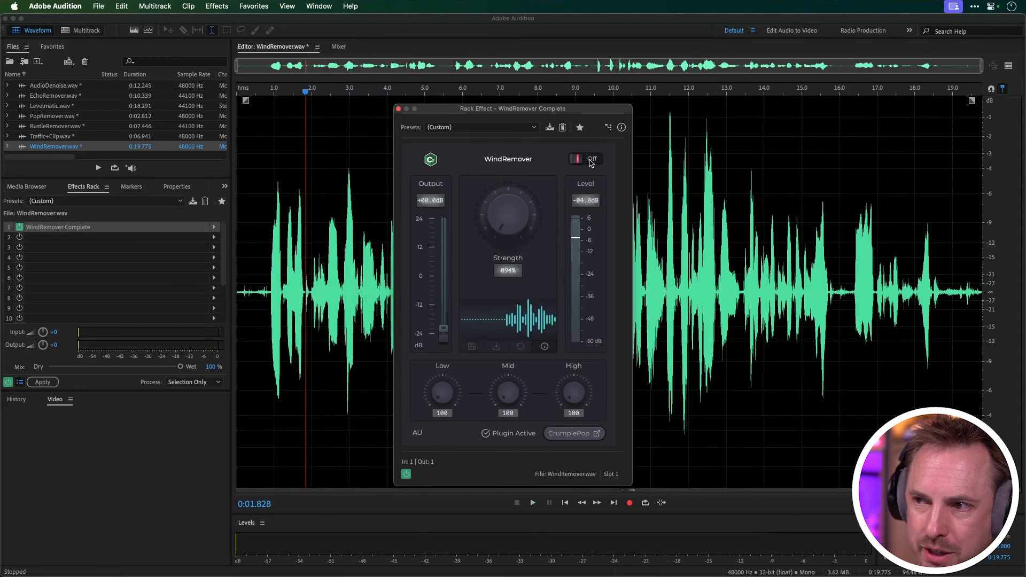
left_click(591, 161)
key("space")
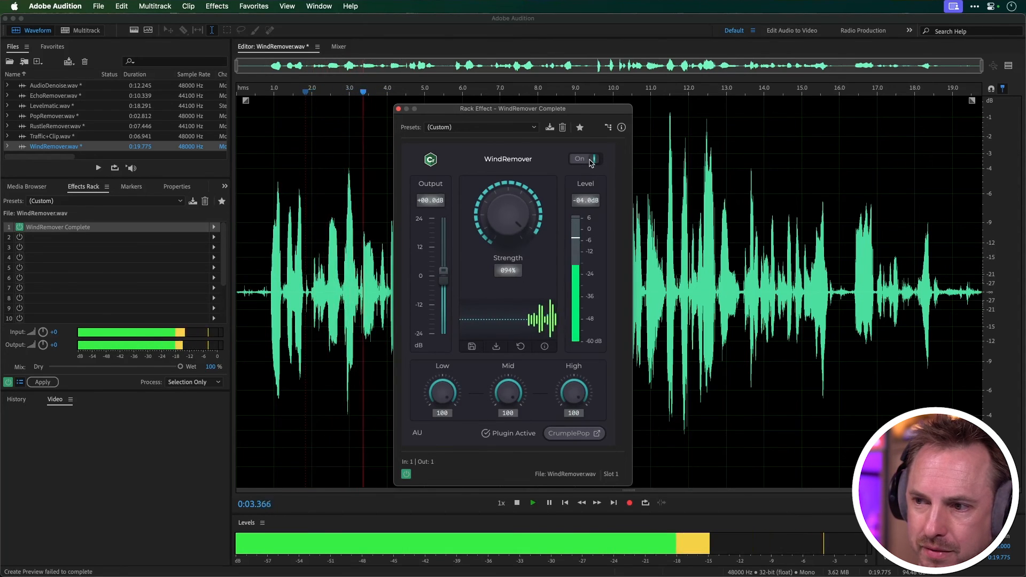
key("space")
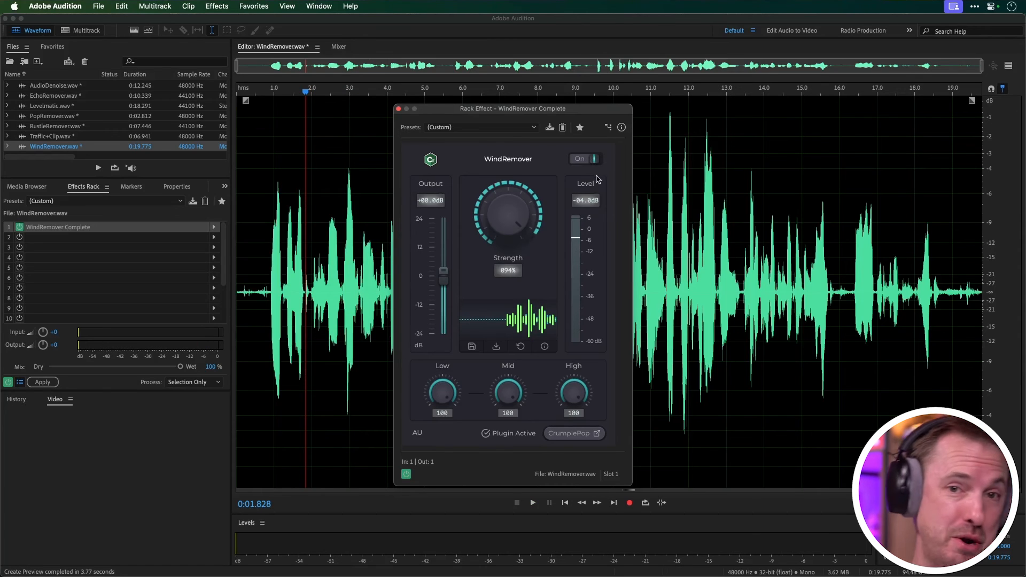
Show the Preview Editor beneath the original in spectral frequency display, and examine the frequencies affected by WindRemover up close
left_click(1009, 68)
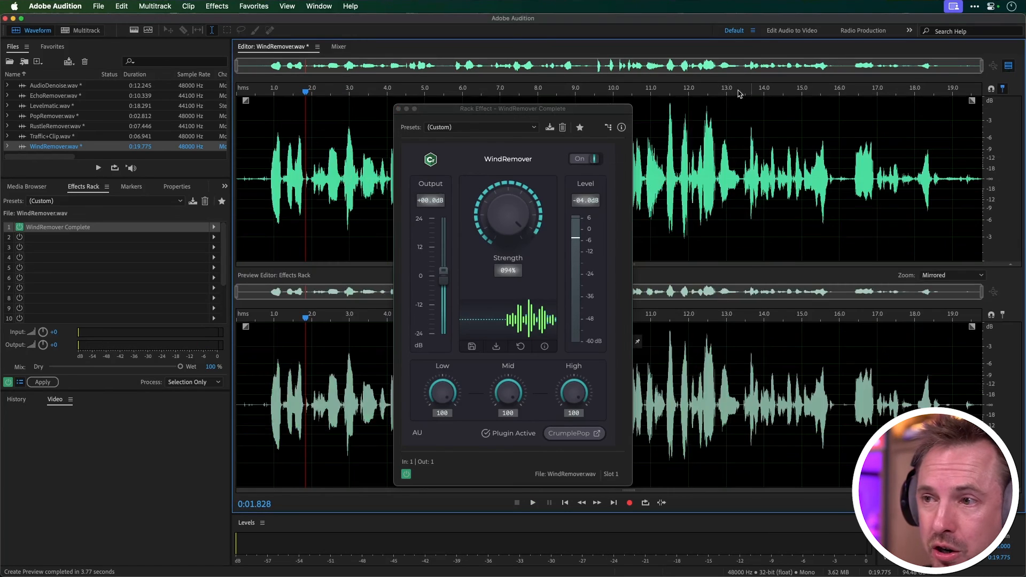
left_click_drag(571, 110, 643, 112)
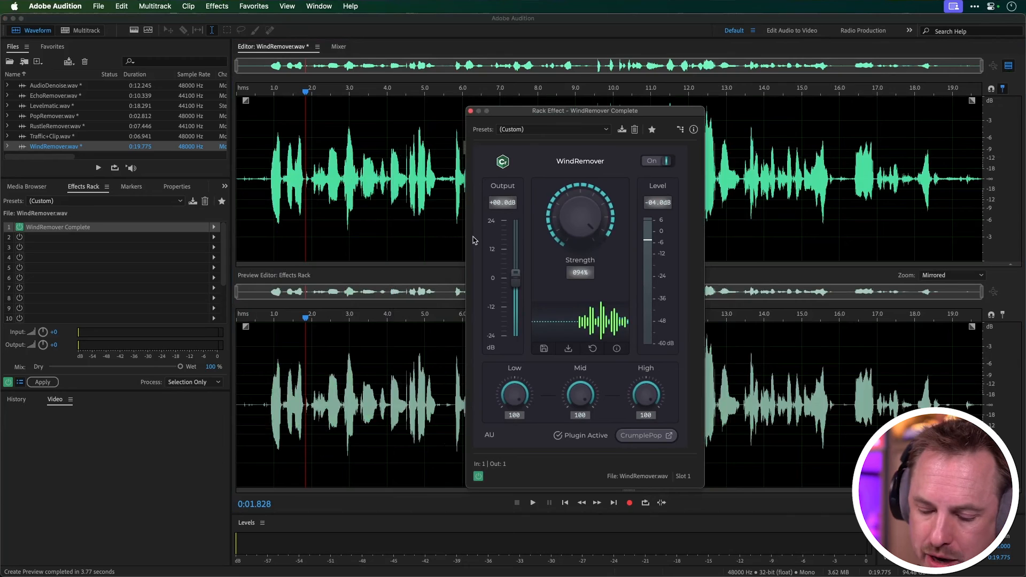
key("p")
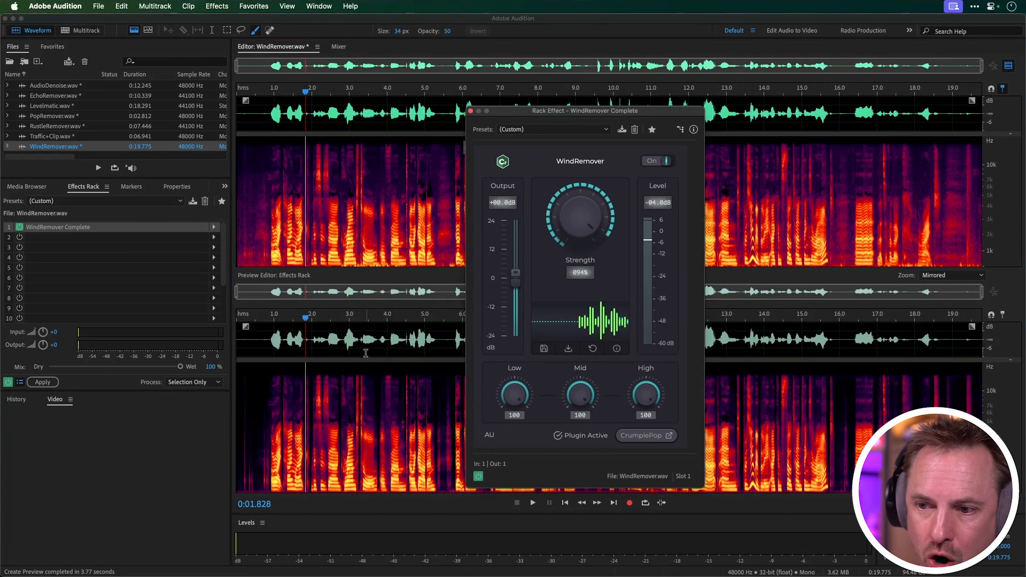
scroll(373, 95, "up", 5)
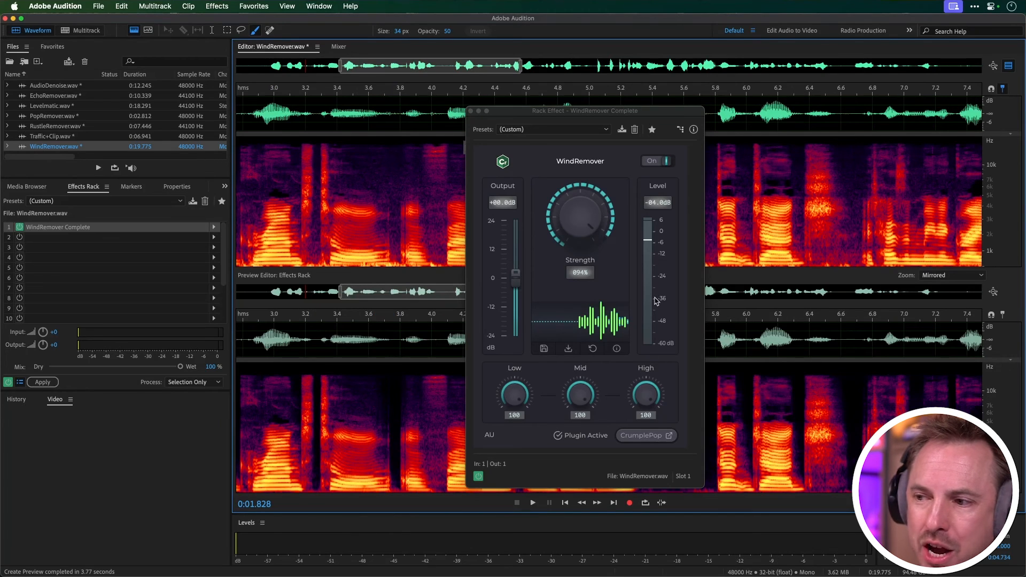
Play the passage from 1.828 seconds while reducing WindRemover's High control, and set it to 18
key("space")
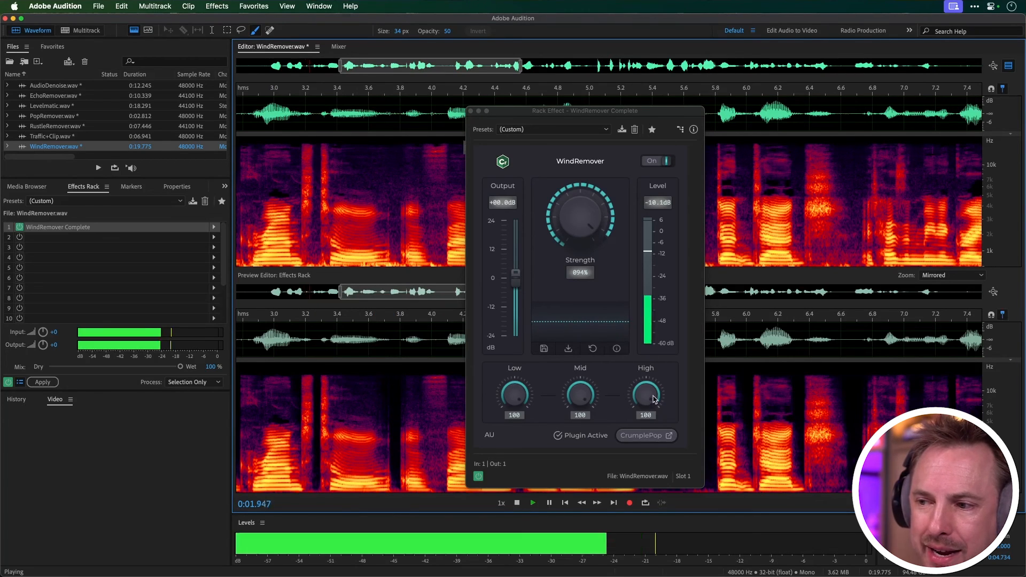
left_click_drag(653, 398, 620, 356)
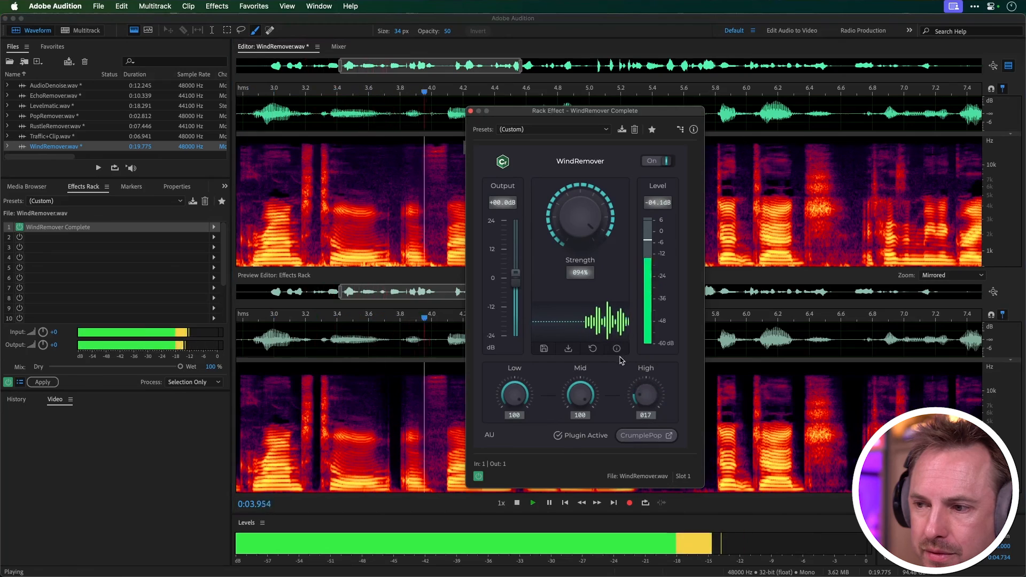
key("space")
left_click_drag(647, 389, 648, 375)
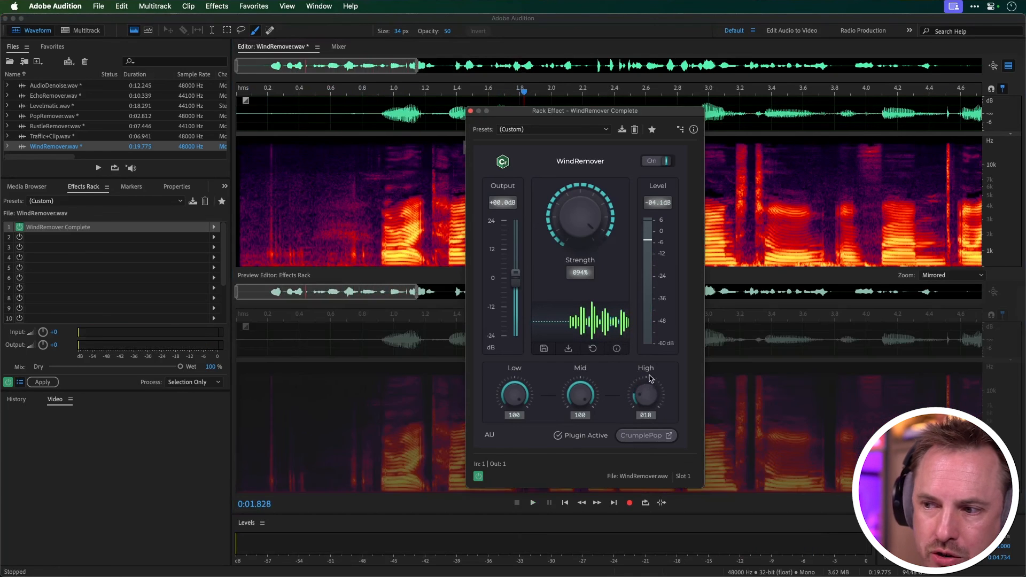